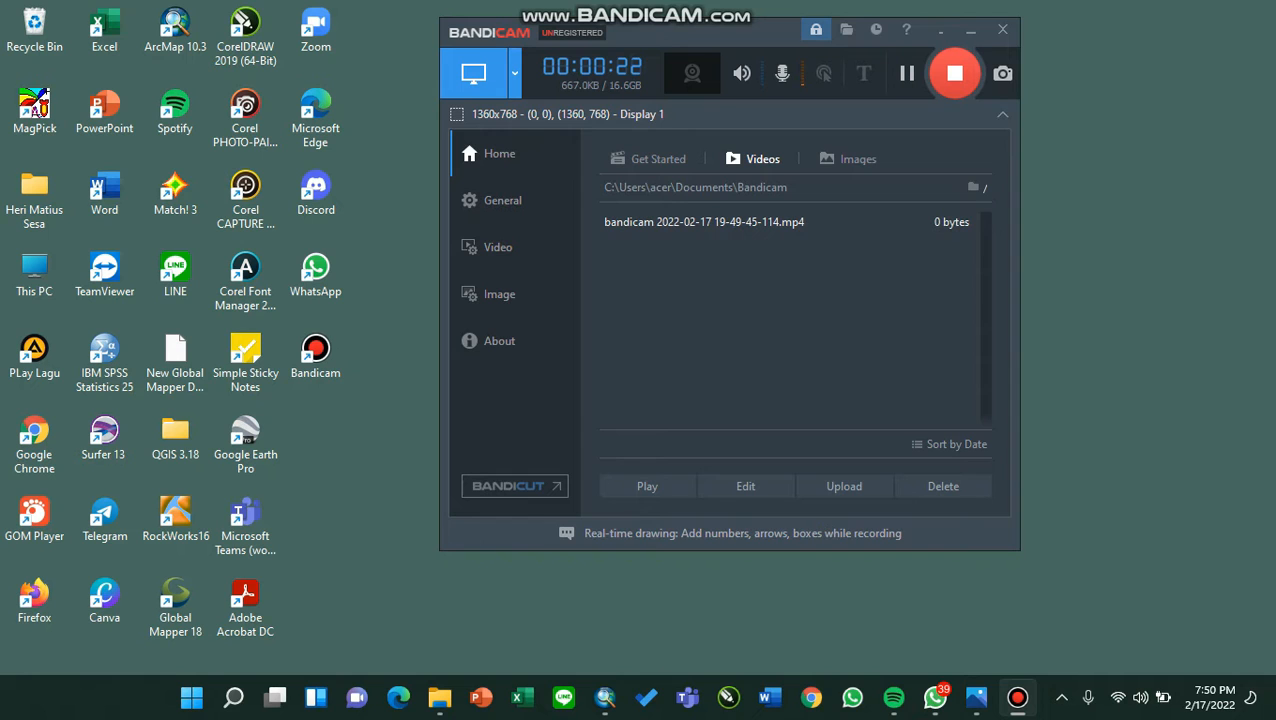
Switch to ArcMap and add DEM.tif from the NIM GENAP catalog folder to the map.
{"action": "mouse_move", "coordinate": [605, 697]}
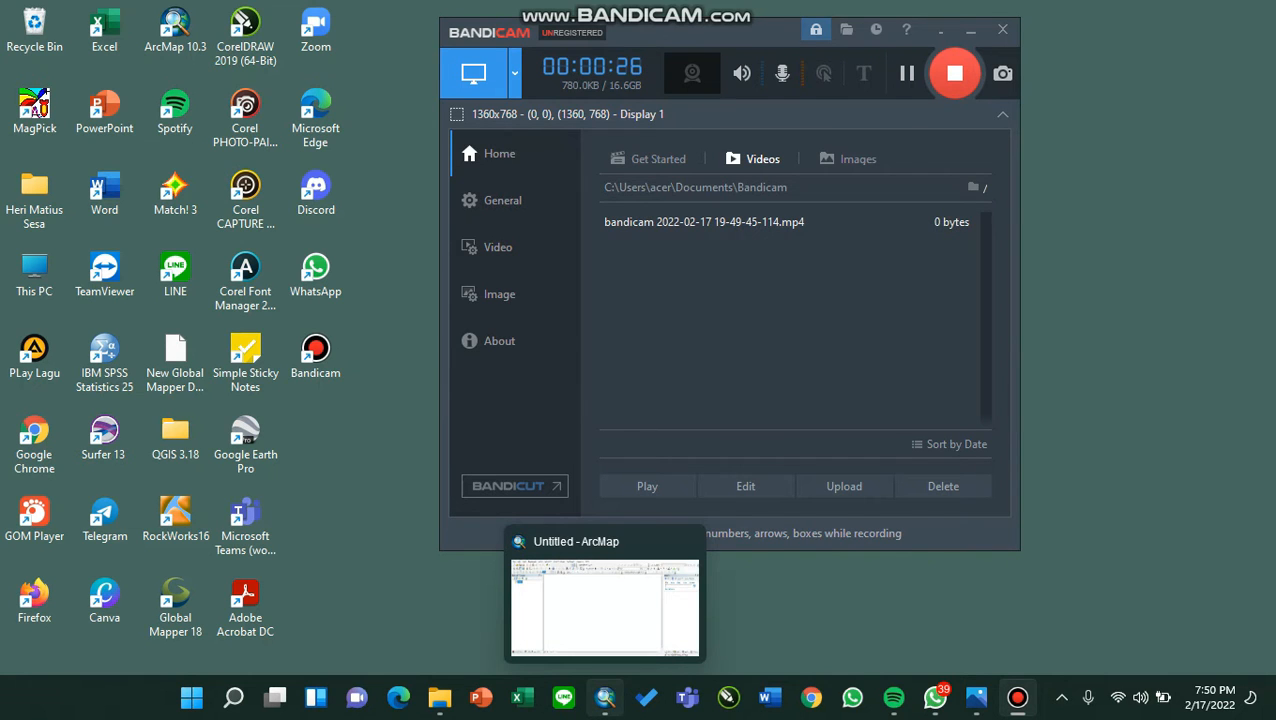
{"action": "left_click", "coordinate": [605, 697]}
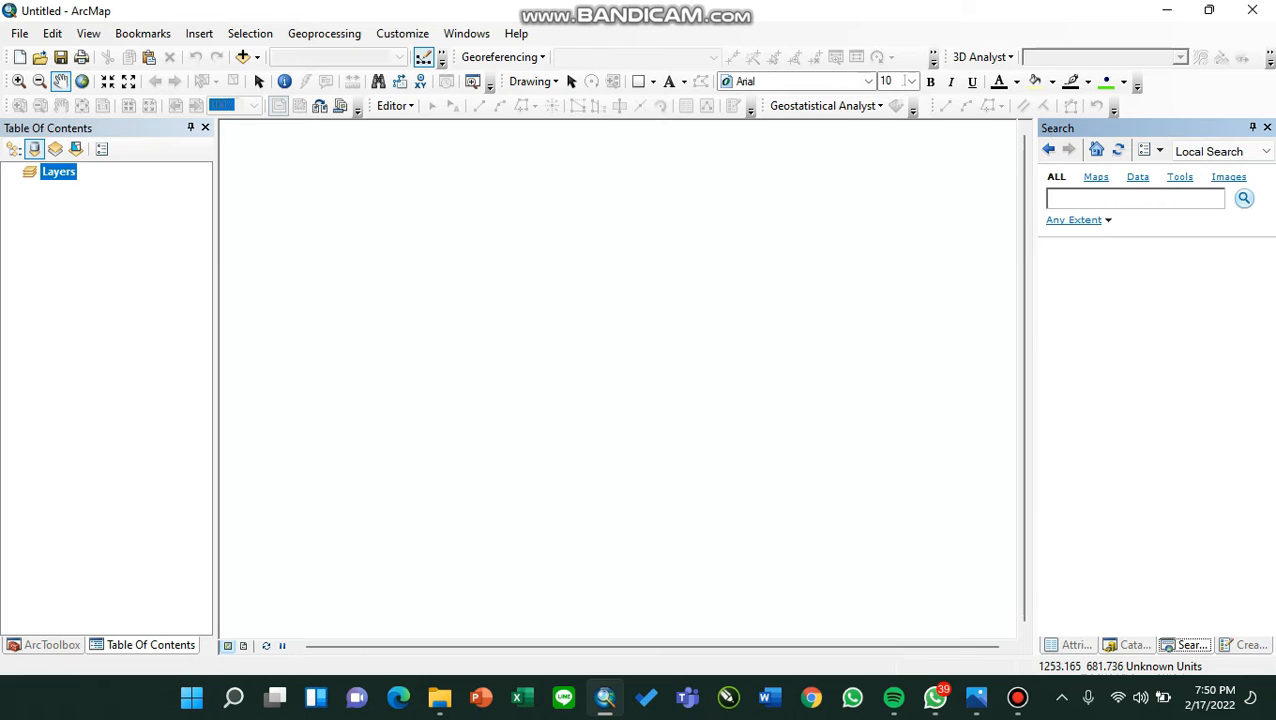
{"action": "left_click", "coordinate": [1128, 645]}
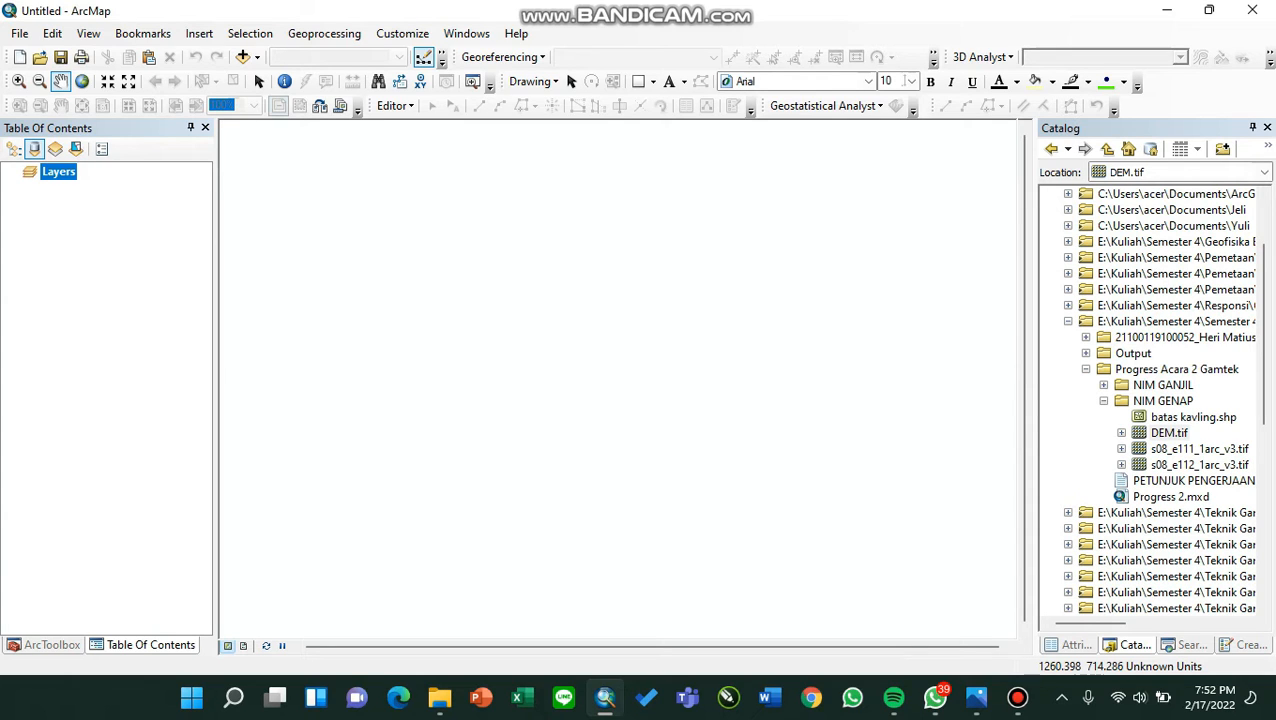
{"action": "left_click", "coordinate": [1169, 433]}
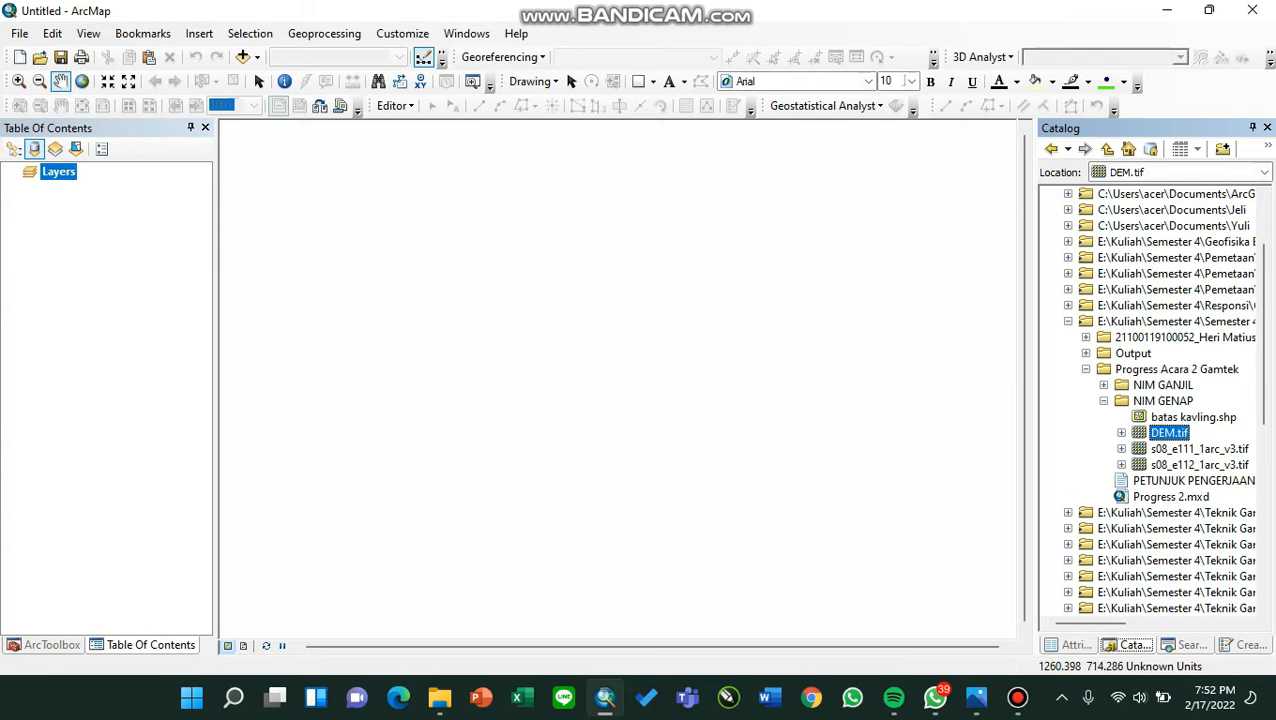
{"action": "left_click_drag", "start_coordinate": [1169, 433], "coordinate": [815, 430]}
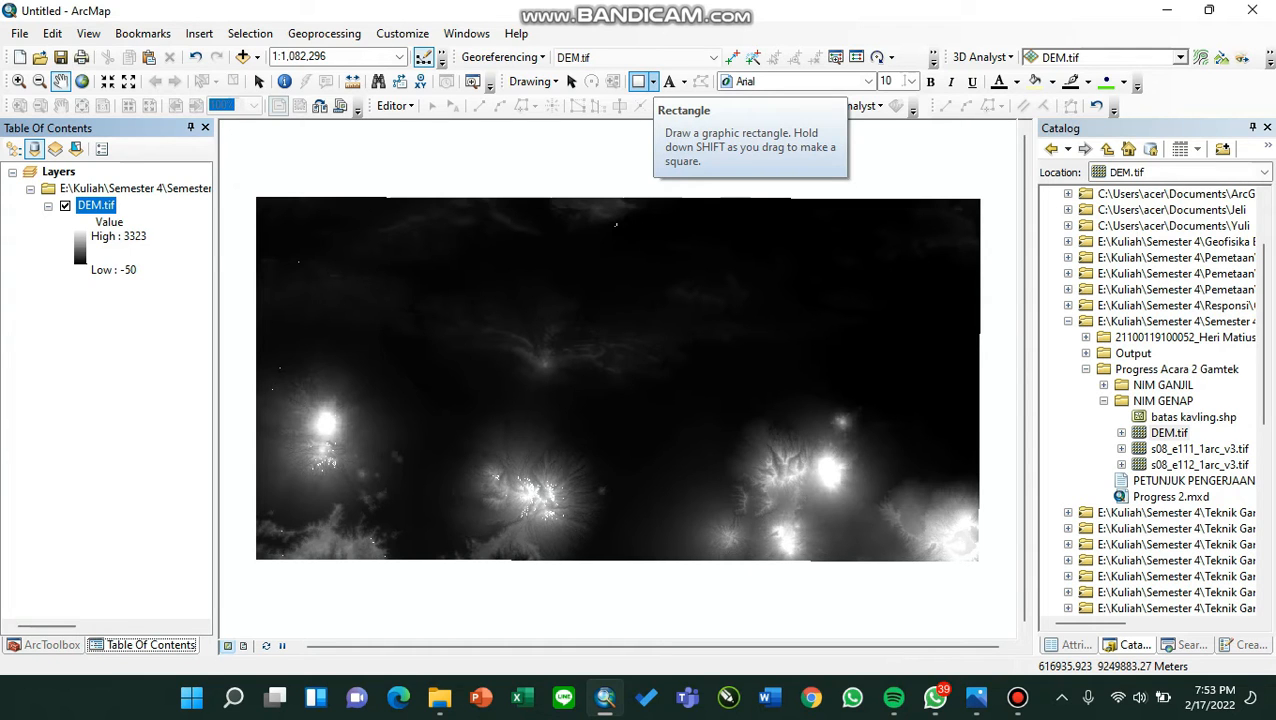
{"action": "left_click", "coordinate": [652, 81]}
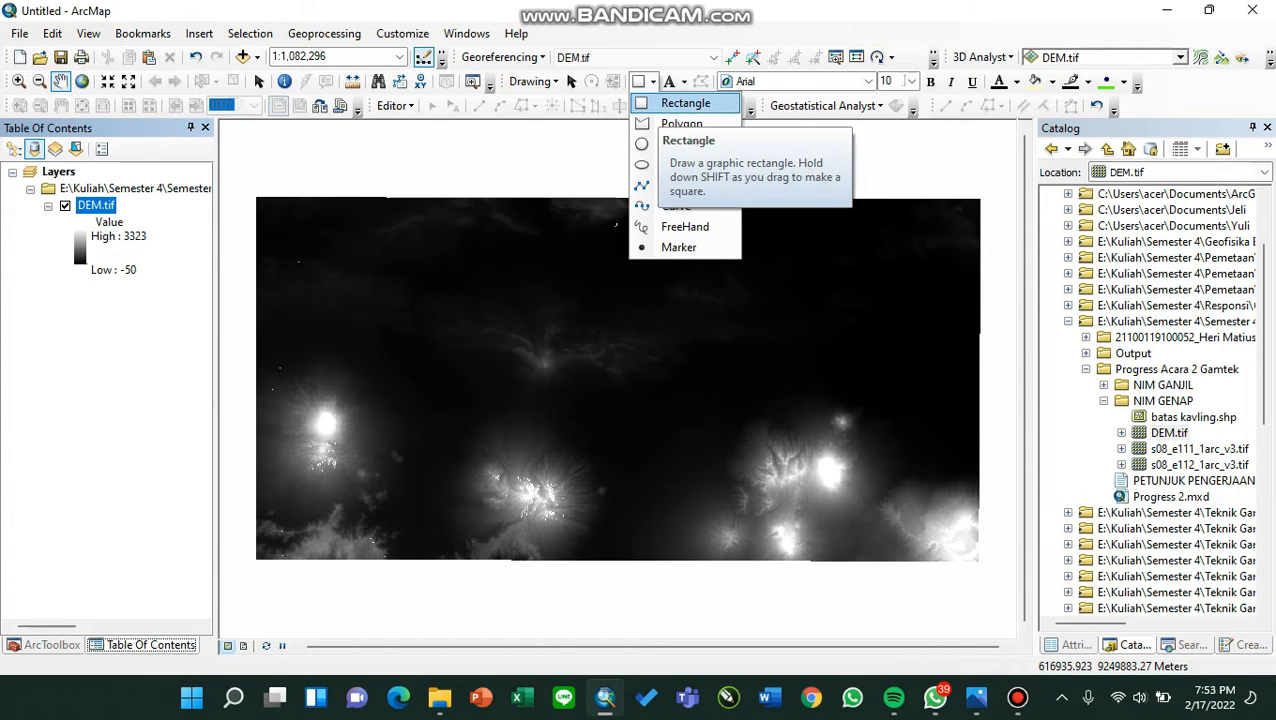
{"action": "left_click", "coordinate": [686, 103]}
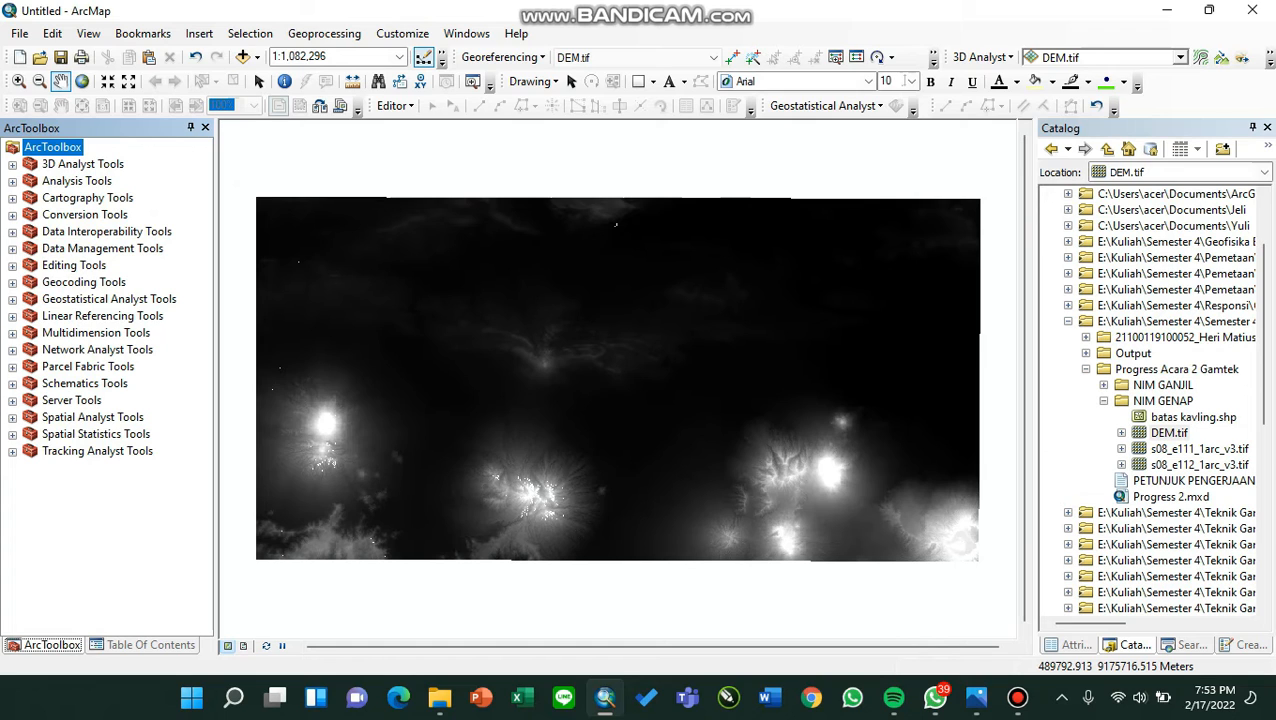
Examine the raster tools under Projections and Transformations, and the Extraction and Surface toolsets of Spatial Analyst Tools.
{"action": "left_click", "coordinate": [12, 249]}
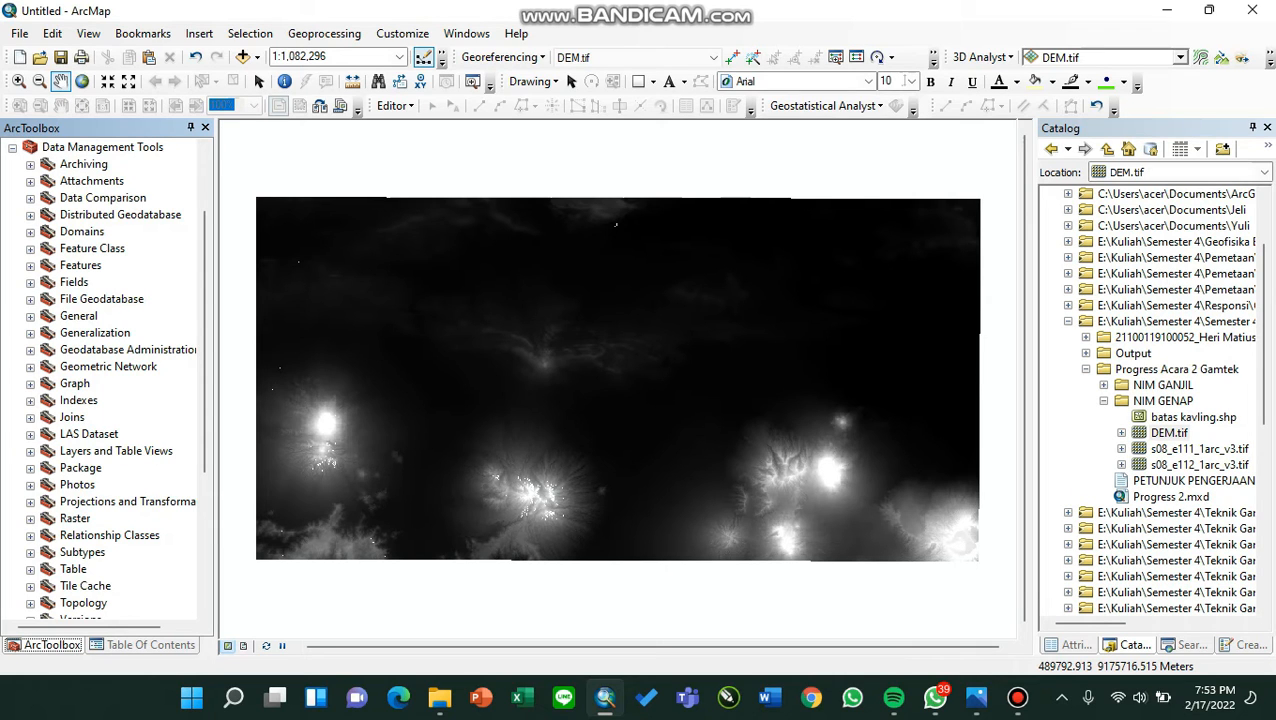
{"action": "left_click", "coordinate": [30, 502]}
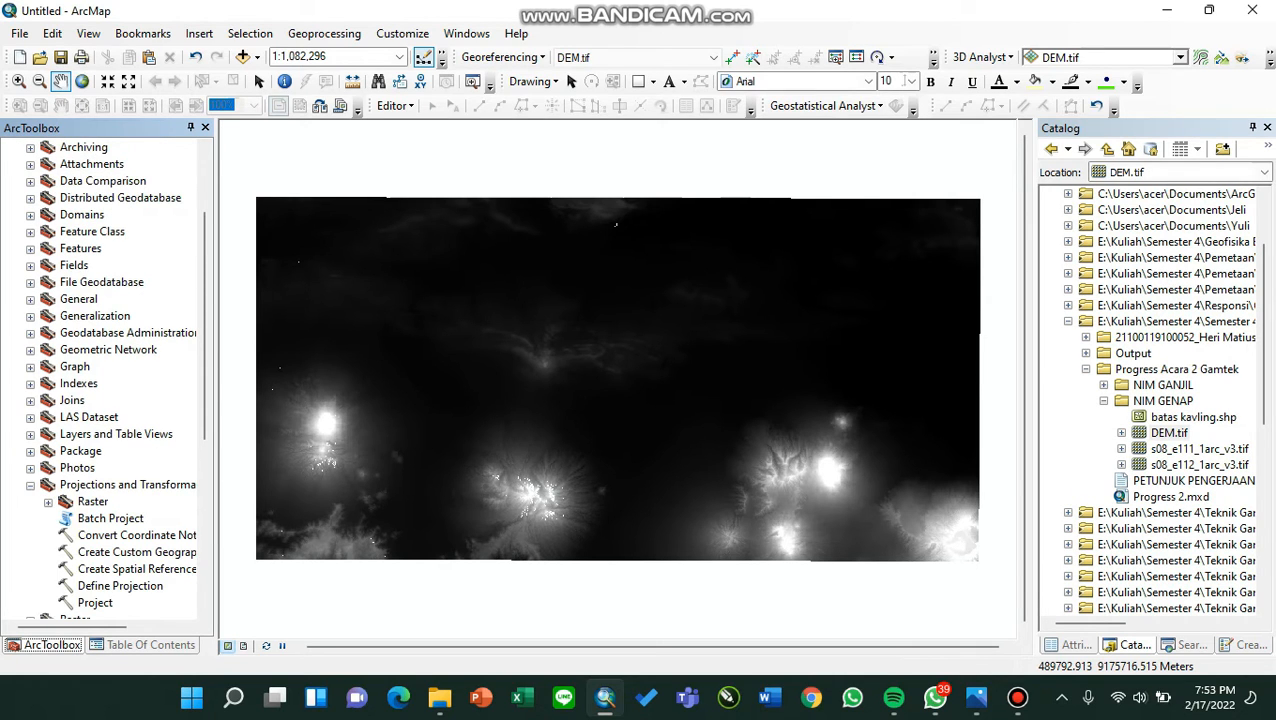
{"action": "left_click", "coordinate": [48, 502]}
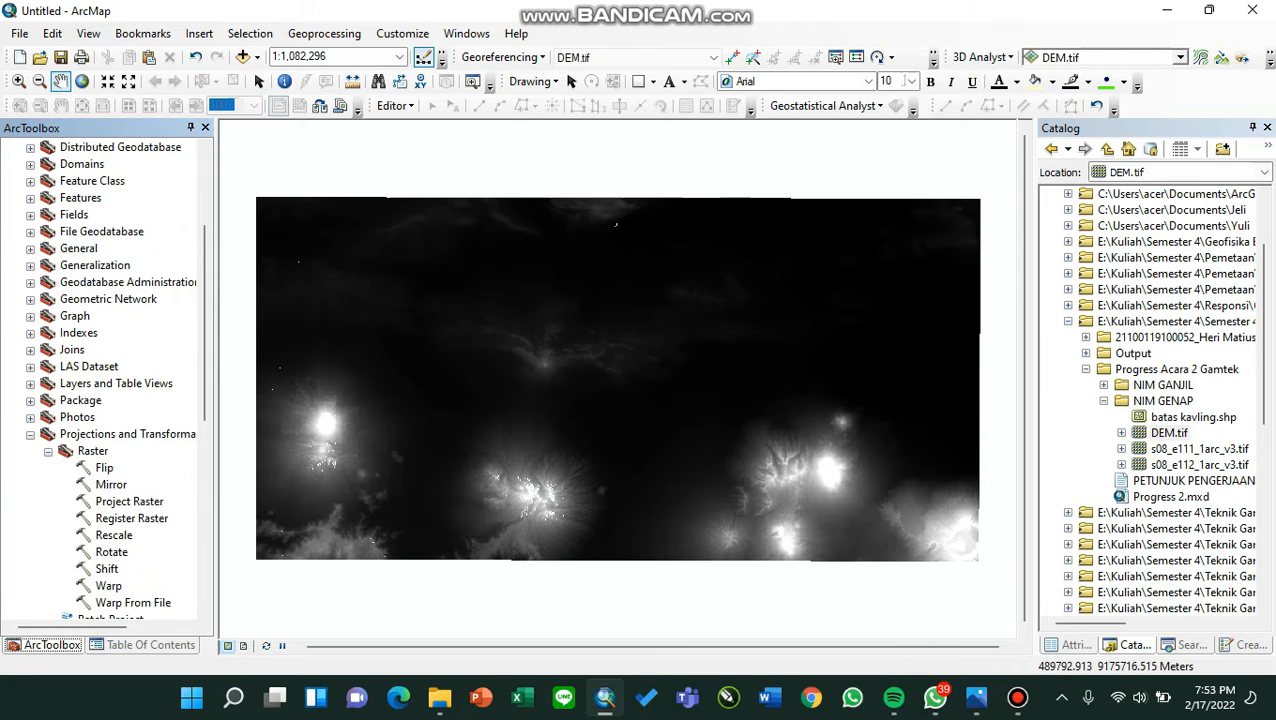
{"action": "left_click", "coordinate": [30, 434]}
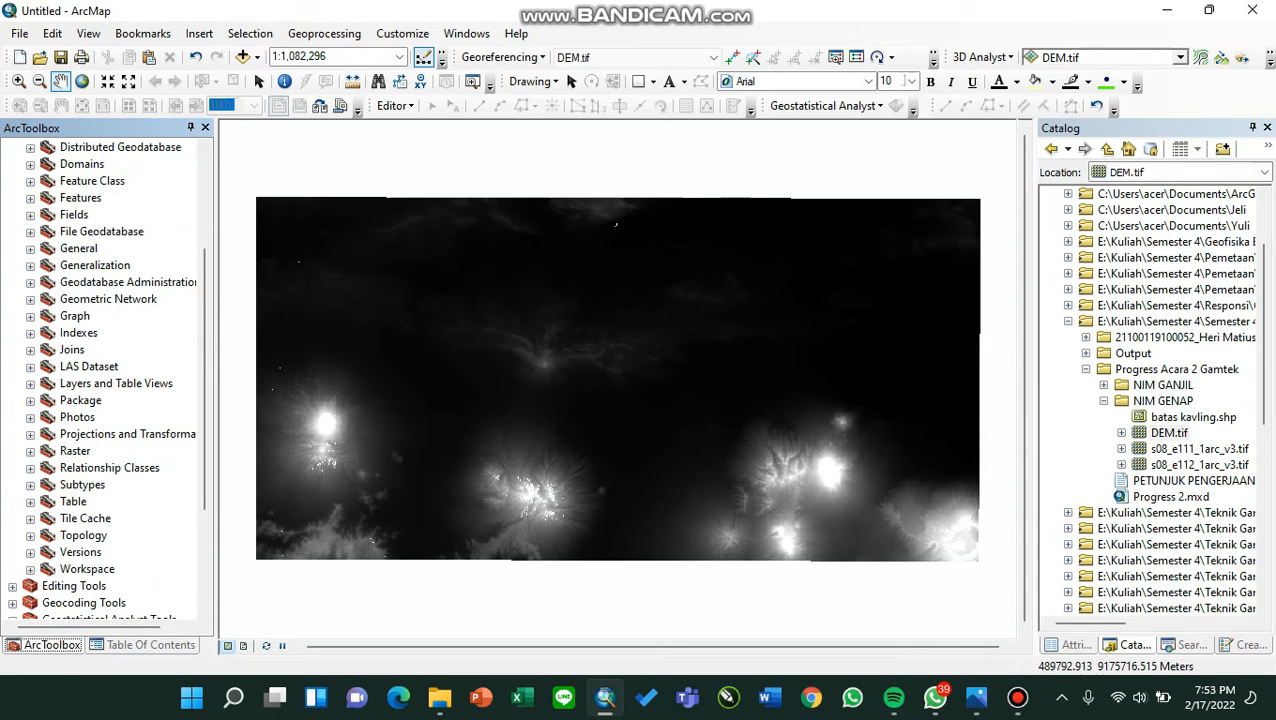
{"action": "scroll", "coordinate": [30, 434], "scroll_direction": "up", "scroll_amount": 3}
{"action": "left_click", "coordinate": [12, 231]}
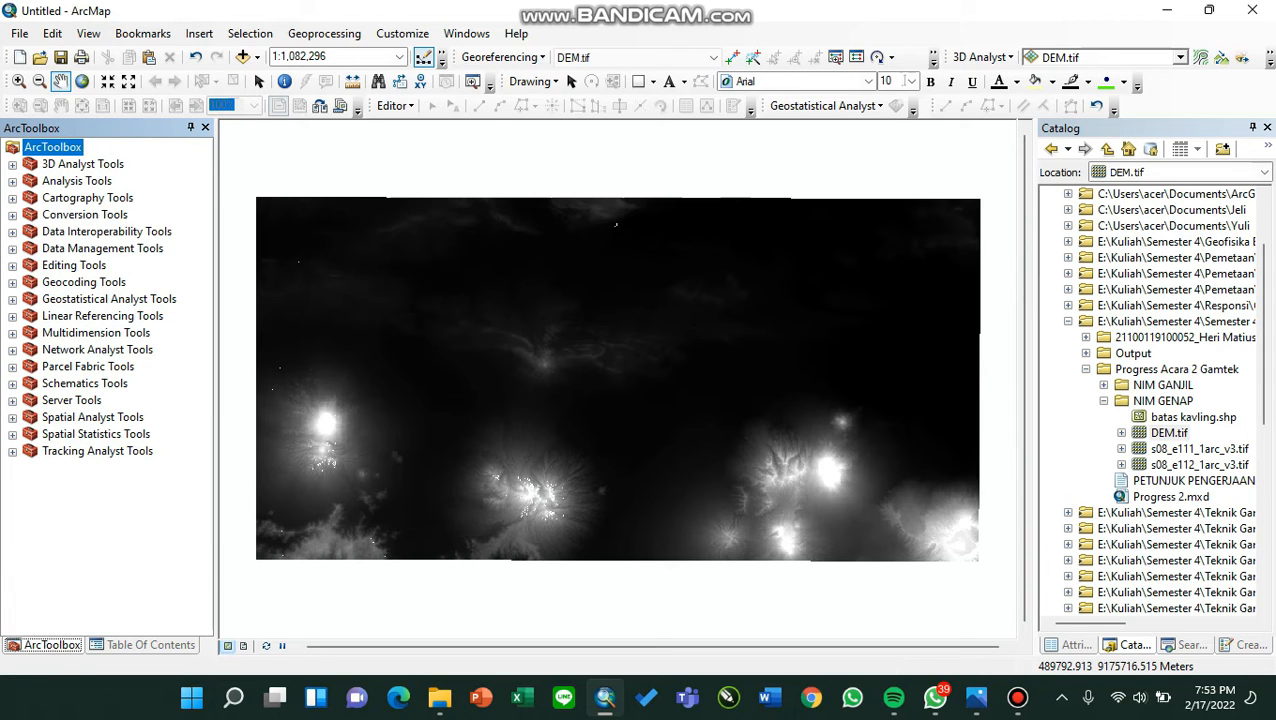
{"action": "left_click", "coordinate": [12, 418]}
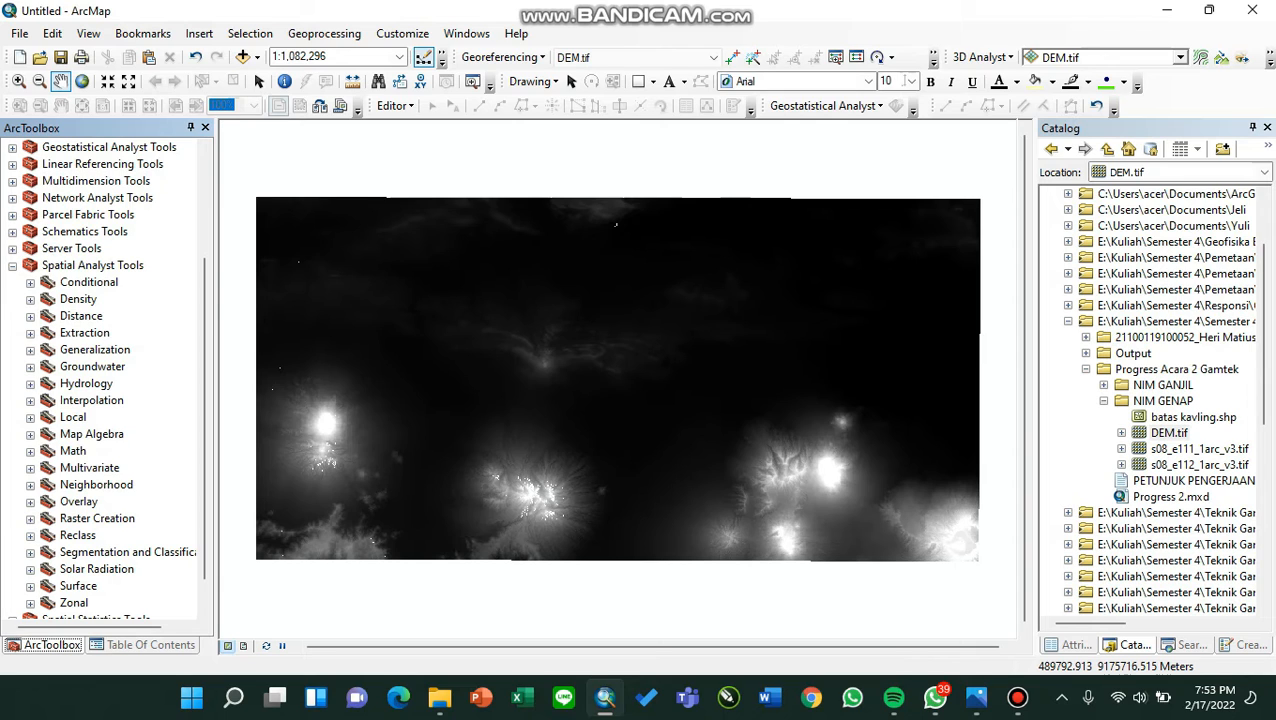
{"action": "left_click", "coordinate": [30, 333]}
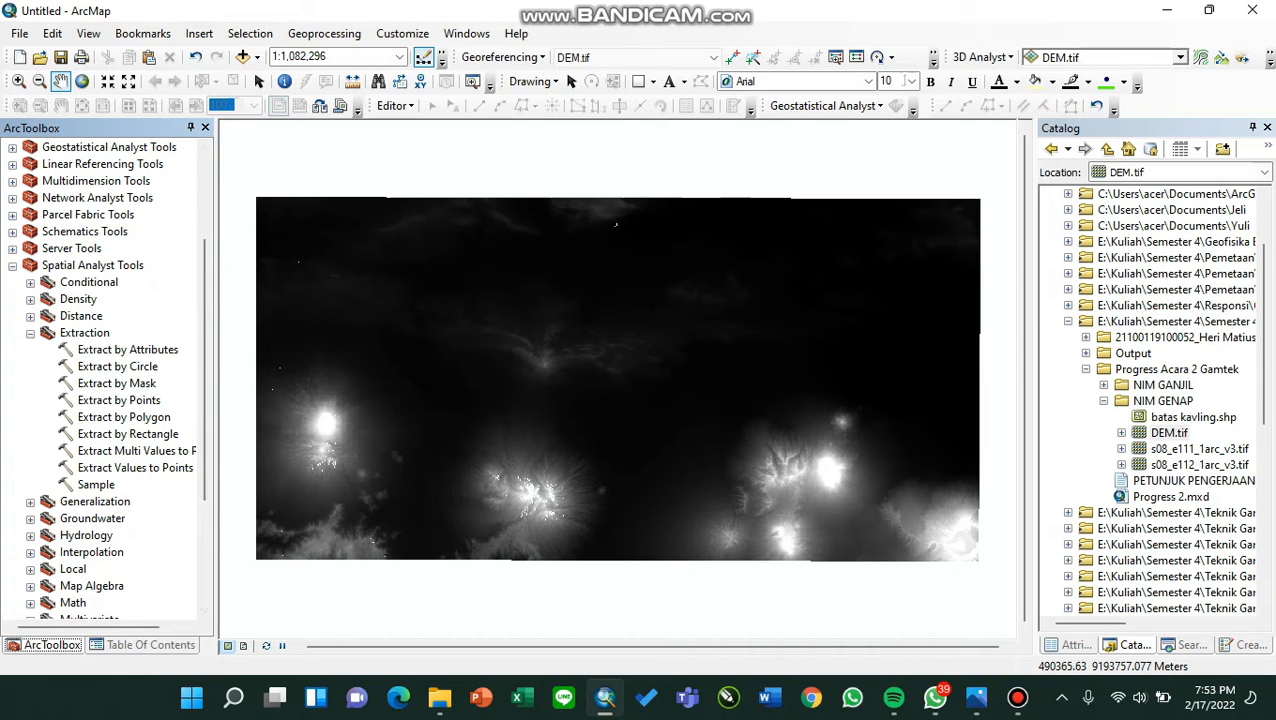
{"action": "left_click", "coordinate": [30, 333]}
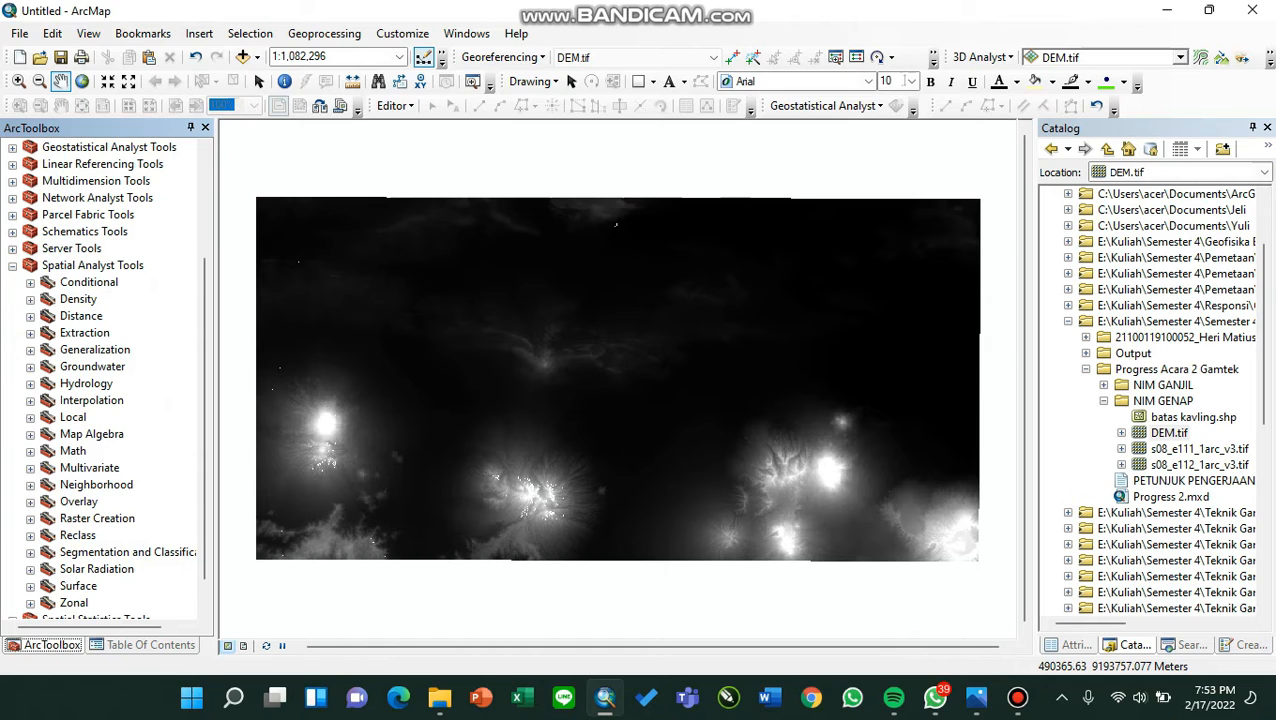
{"action": "left_click", "coordinate": [30, 587]}
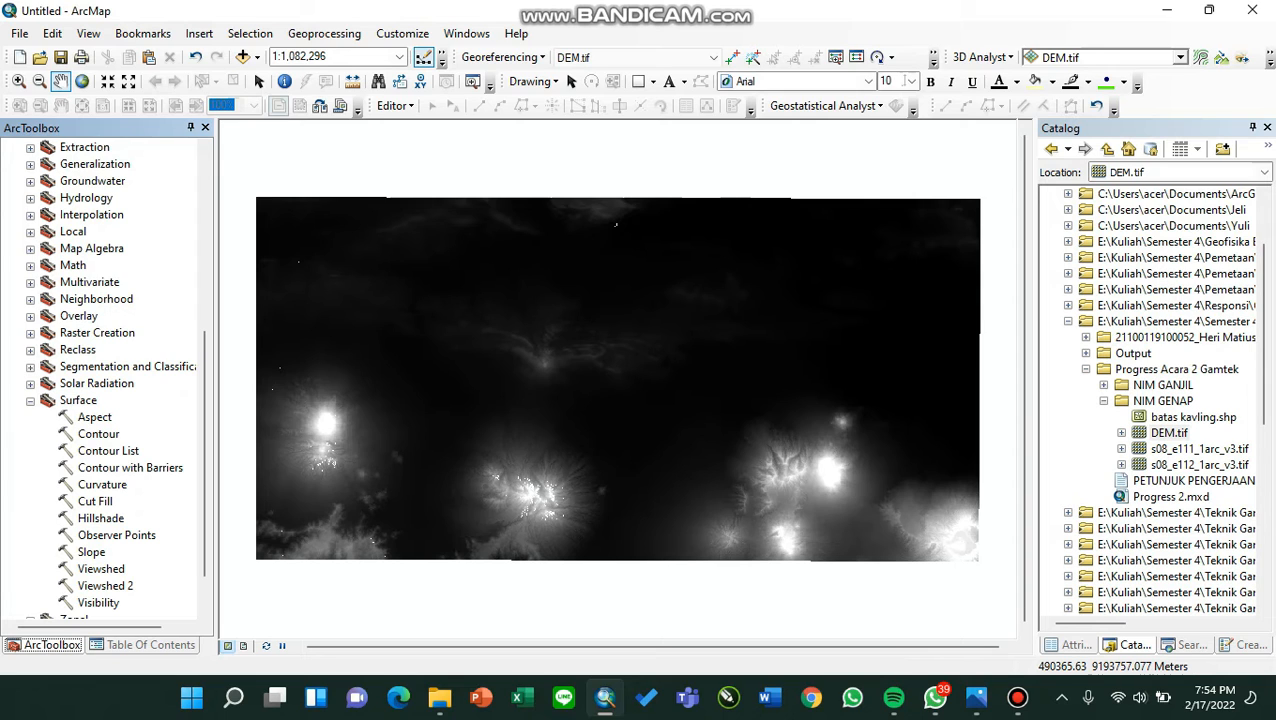
{"action": "left_click", "coordinate": [30, 401]}
{"action": "left_click", "coordinate": [12, 232]}
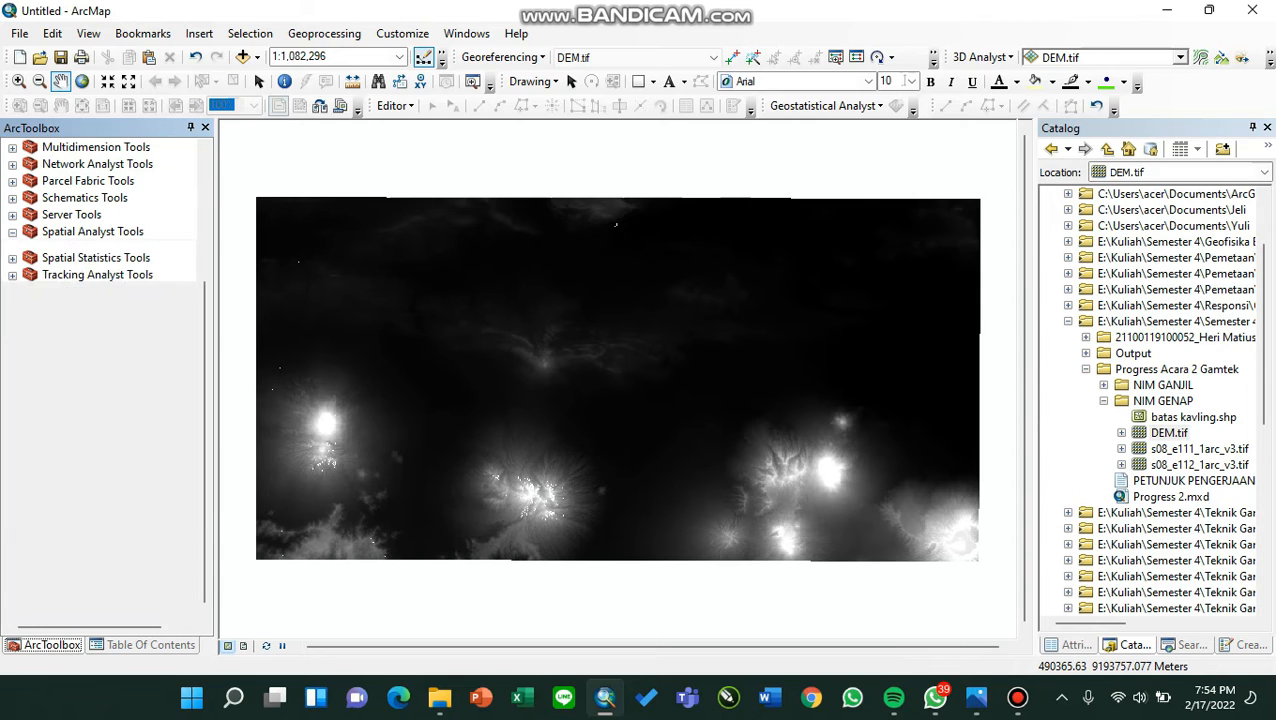
Draw a rectangle graphic of about 29,209 by 30,068 m just east of the DEM's westernmost bright peak.
{"action": "left_click", "coordinate": [150, 645]}
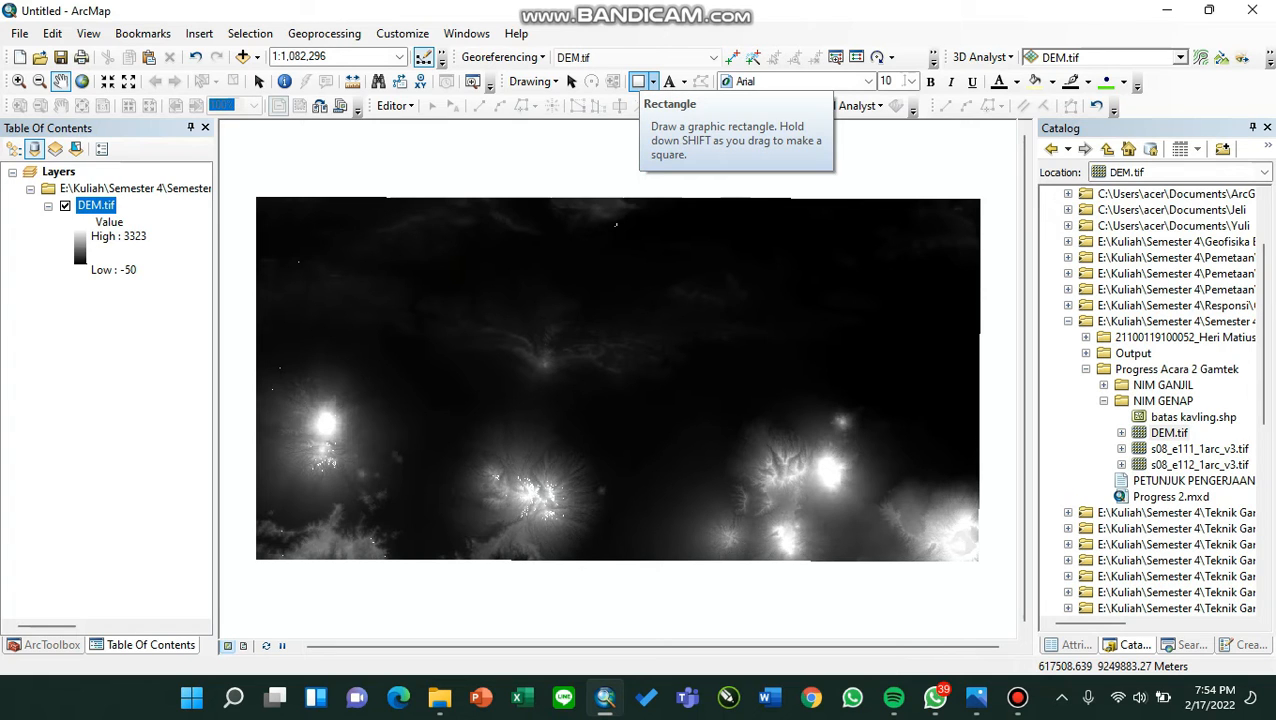
{"action": "left_click", "coordinate": [638, 81]}
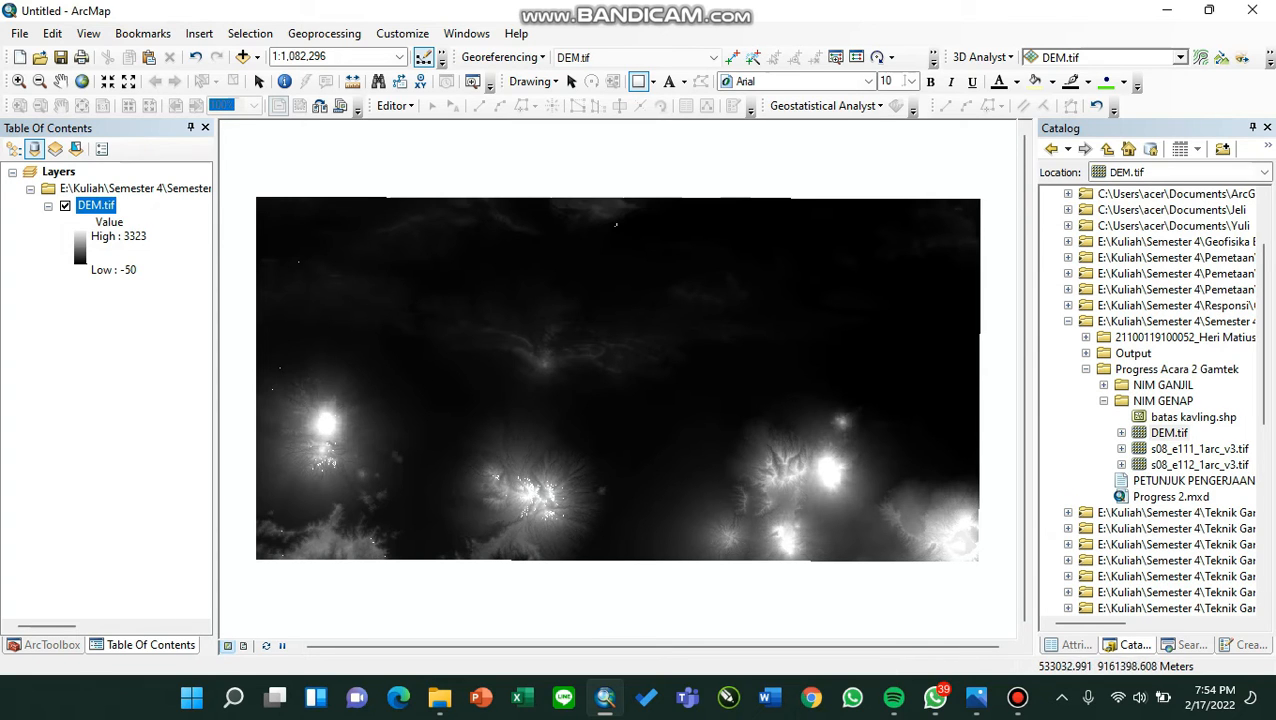
{"action": "left_click_drag", "start_coordinate": [336, 354], "coordinate": [436, 455]}
Set the rectangle graphic's width and height to 30,000 m each.
{"action": "double_click", "coordinate": [420, 438]}
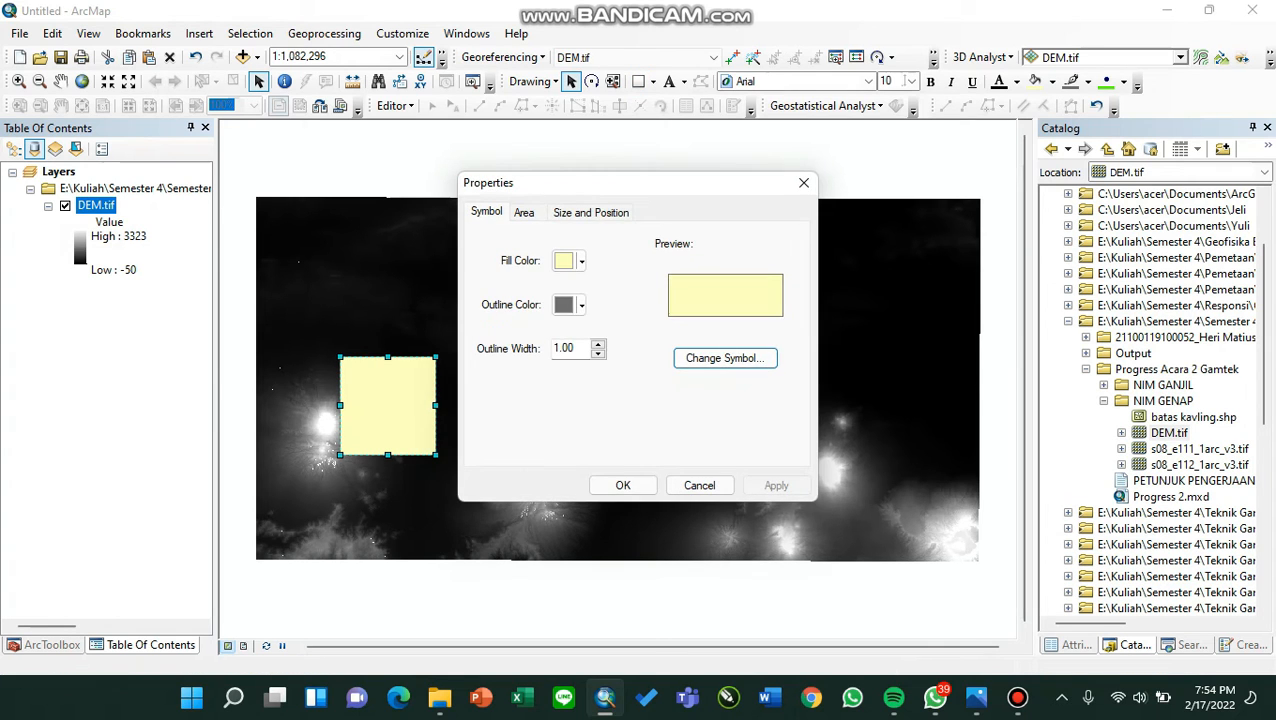
{"action": "left_click", "coordinate": [591, 212]}
{"action": "left_click_drag", "start_coordinate": [714, 258], "coordinate": [775, 258]}
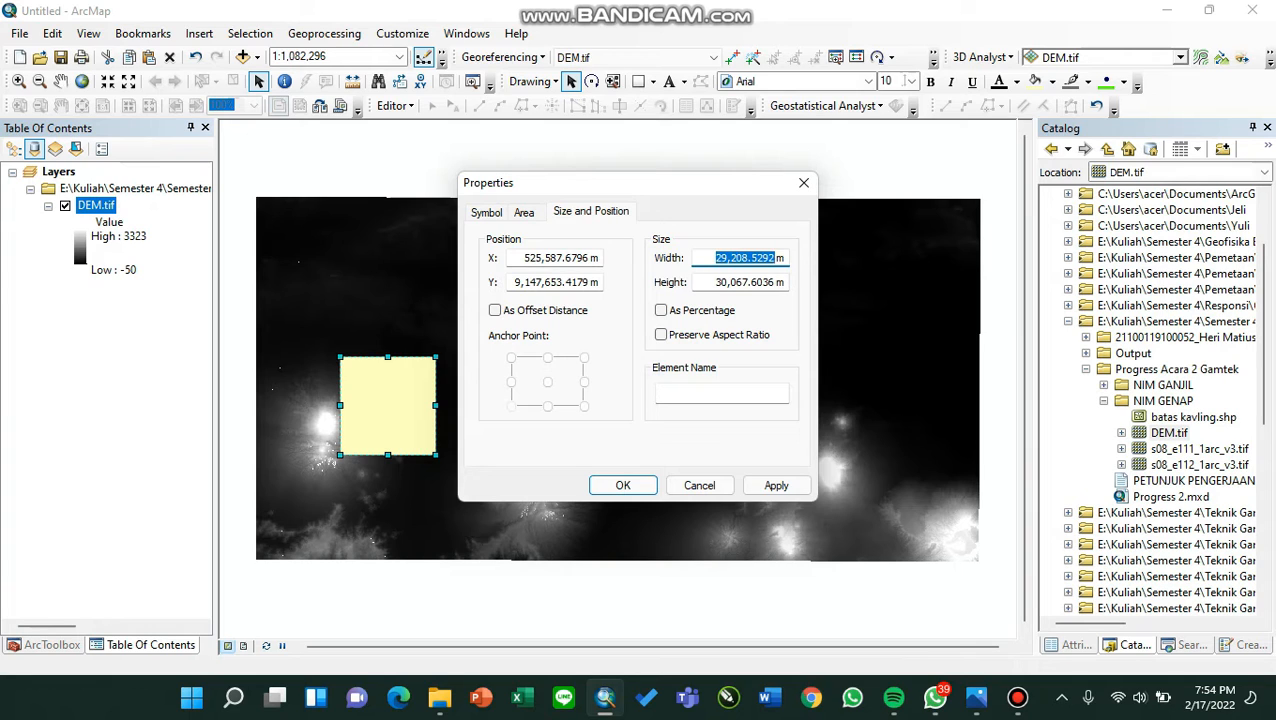
{"action": "type", "text": "30,"}
{"action": "type", "text": "000"}
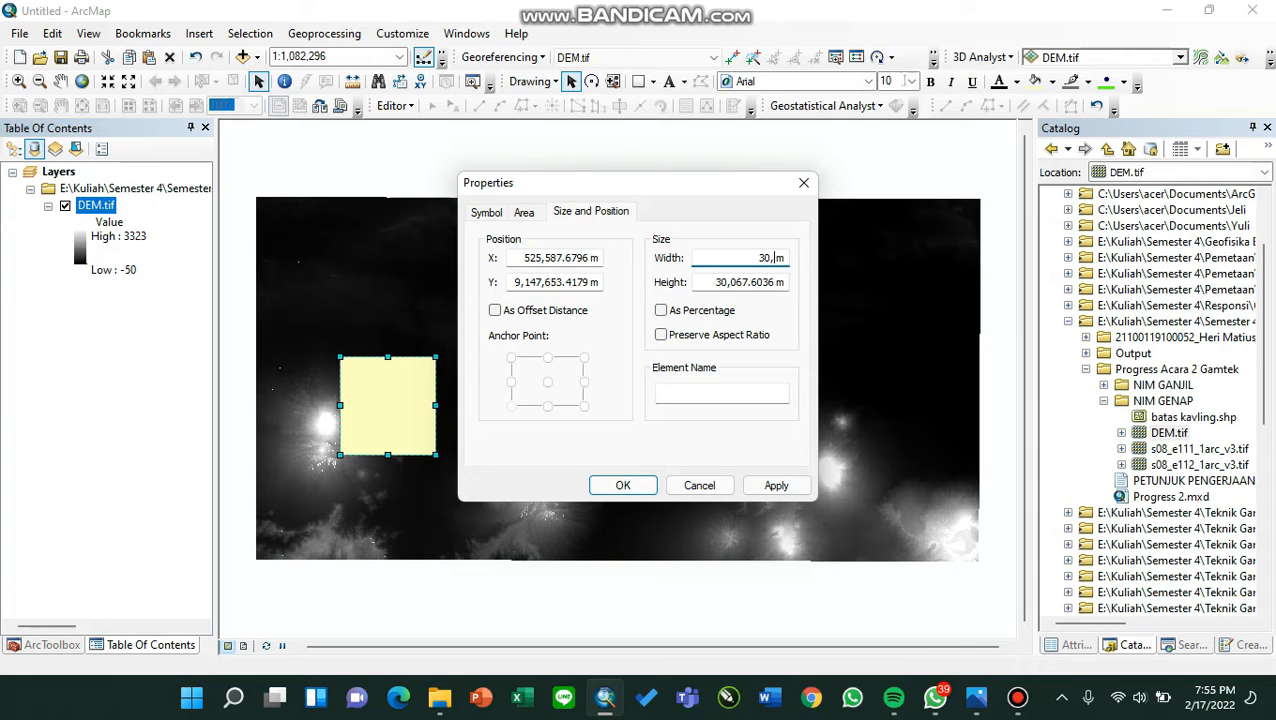
{"action": "key", "text": "Tab"}
{"action": "type", "text": "30,"}
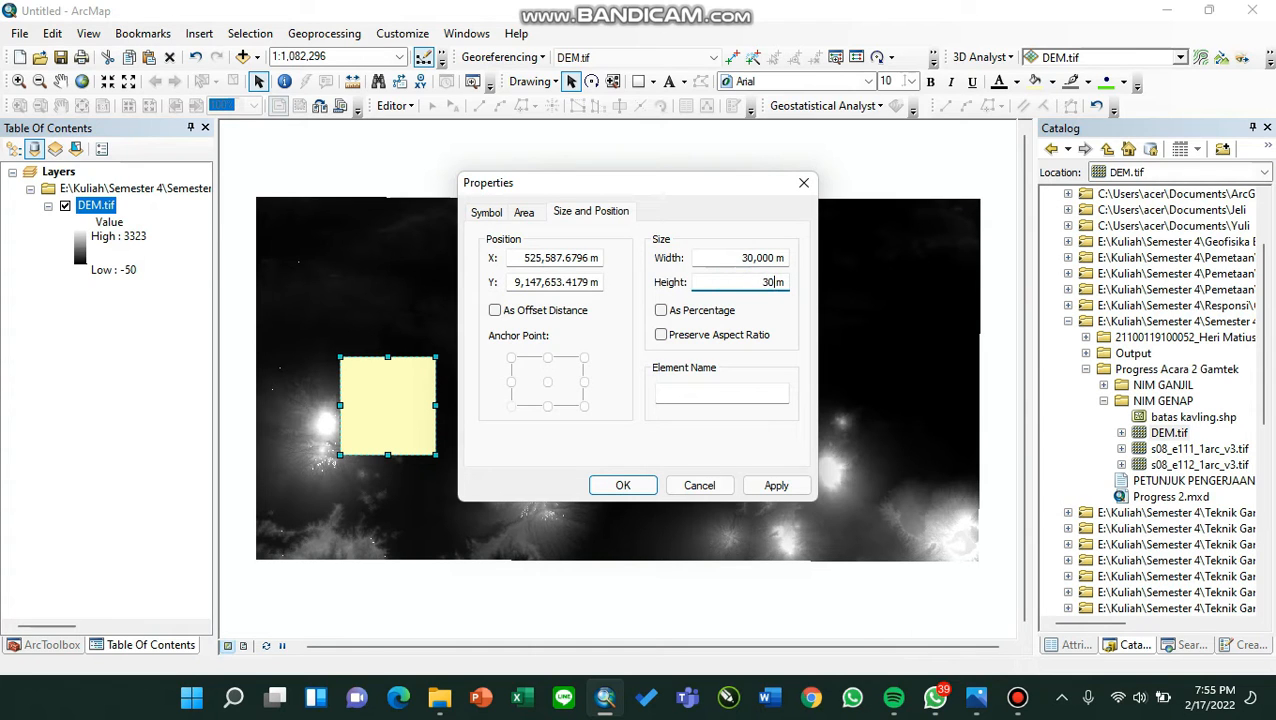
{"action": "type", "text": "000"}
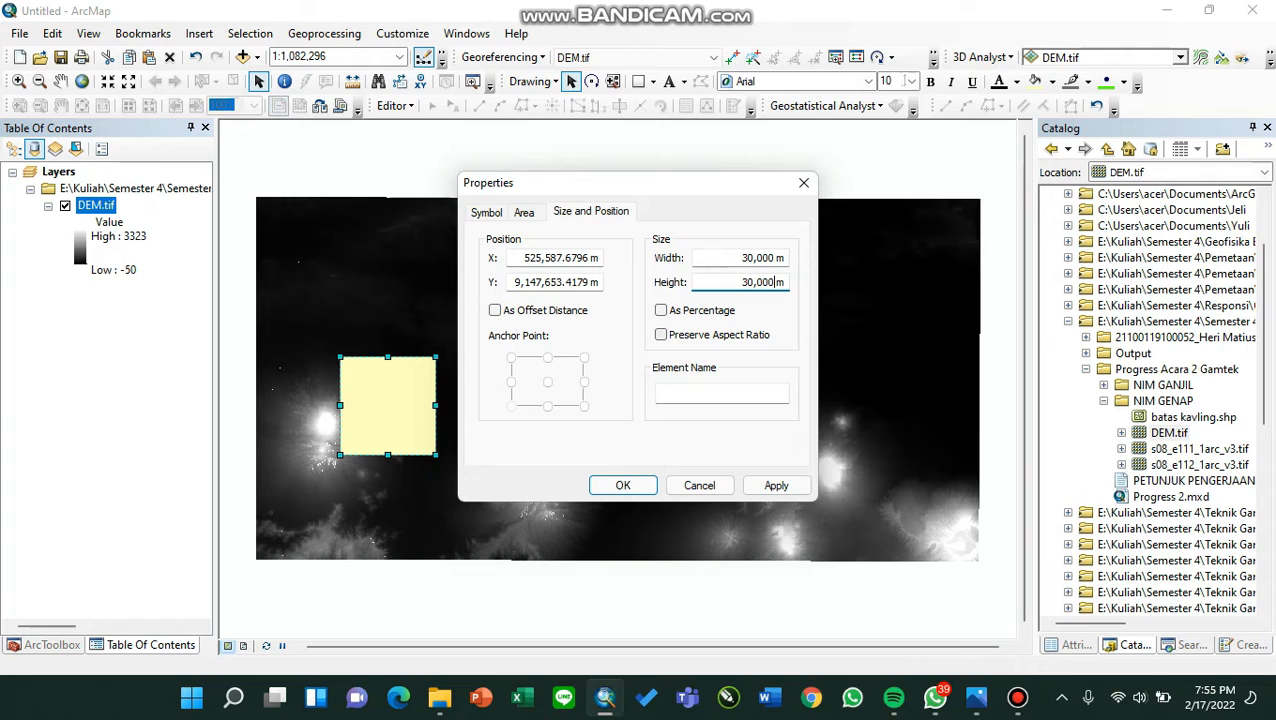
Give the rectangle no fill and a red outline with a width of 2, and apply its properties.
{"action": "left_click", "coordinate": [487, 212]}
{"action": "left_click", "coordinate": [570, 260]}
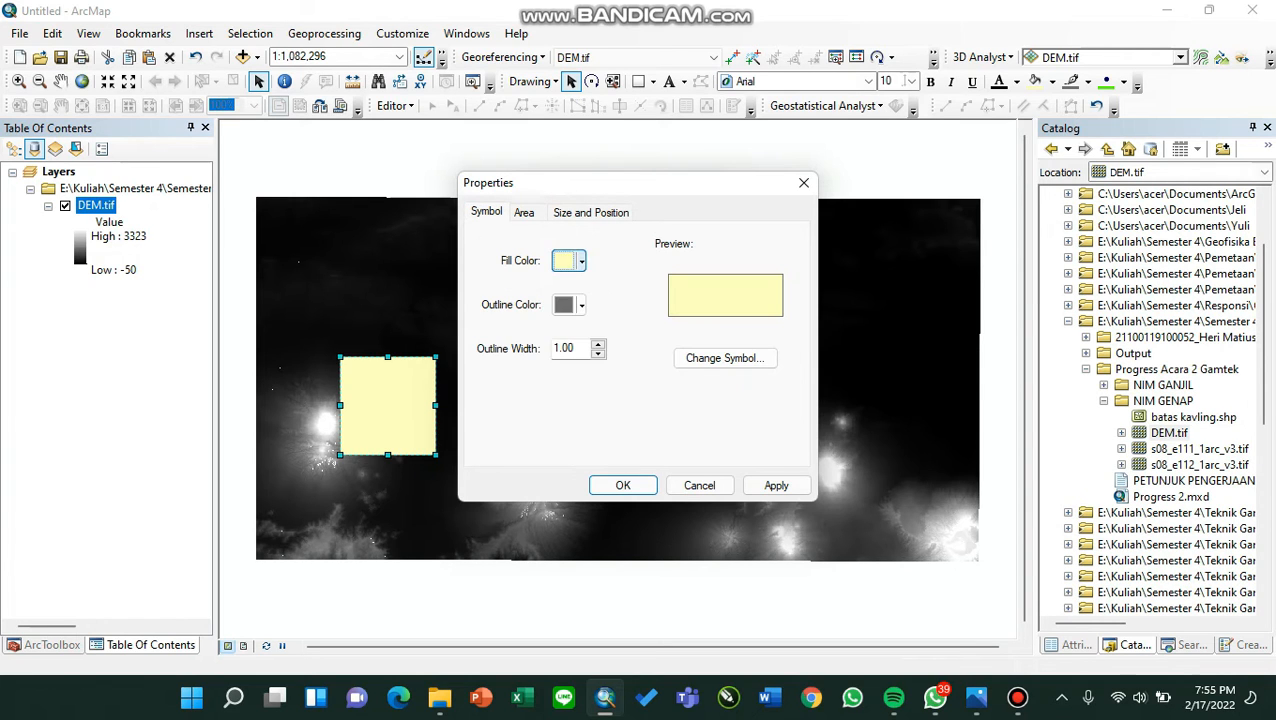
{"action": "left_click", "coordinate": [653, 288]}
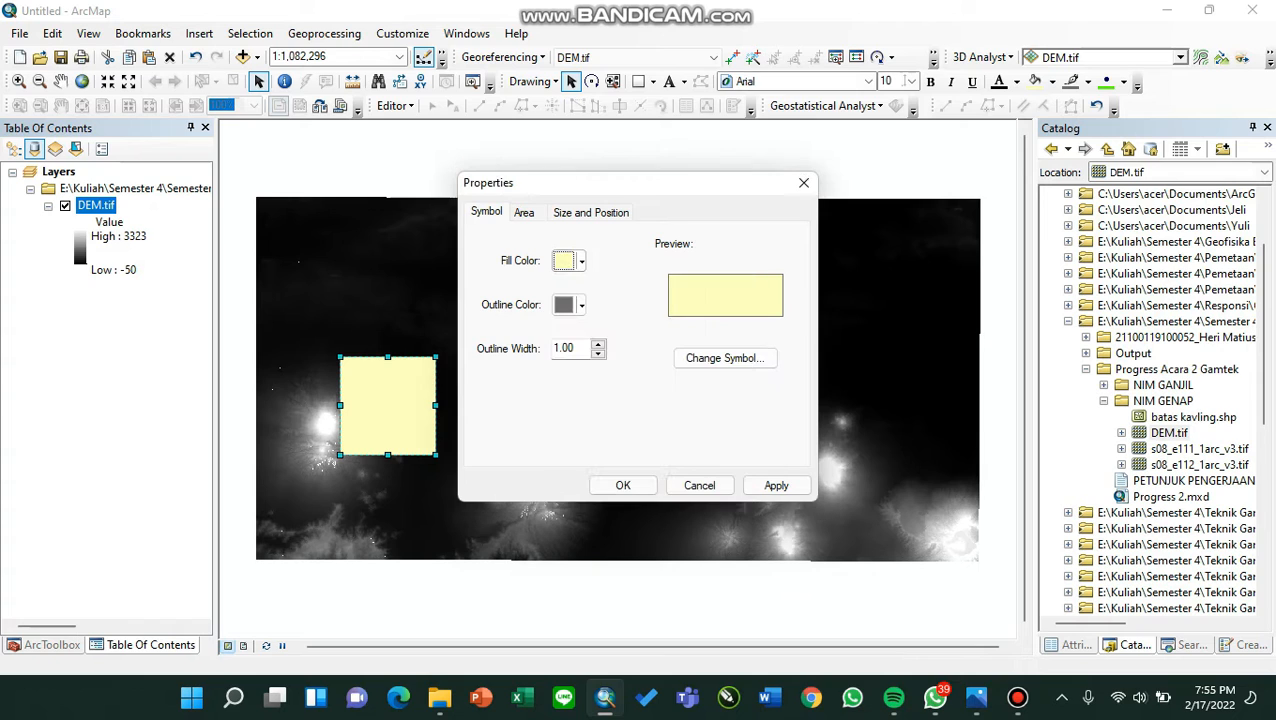
{"action": "left_click", "coordinate": [570, 304]}
{"action": "left_click", "coordinate": [561, 505]}
{"action": "left_click", "coordinate": [598, 344]}
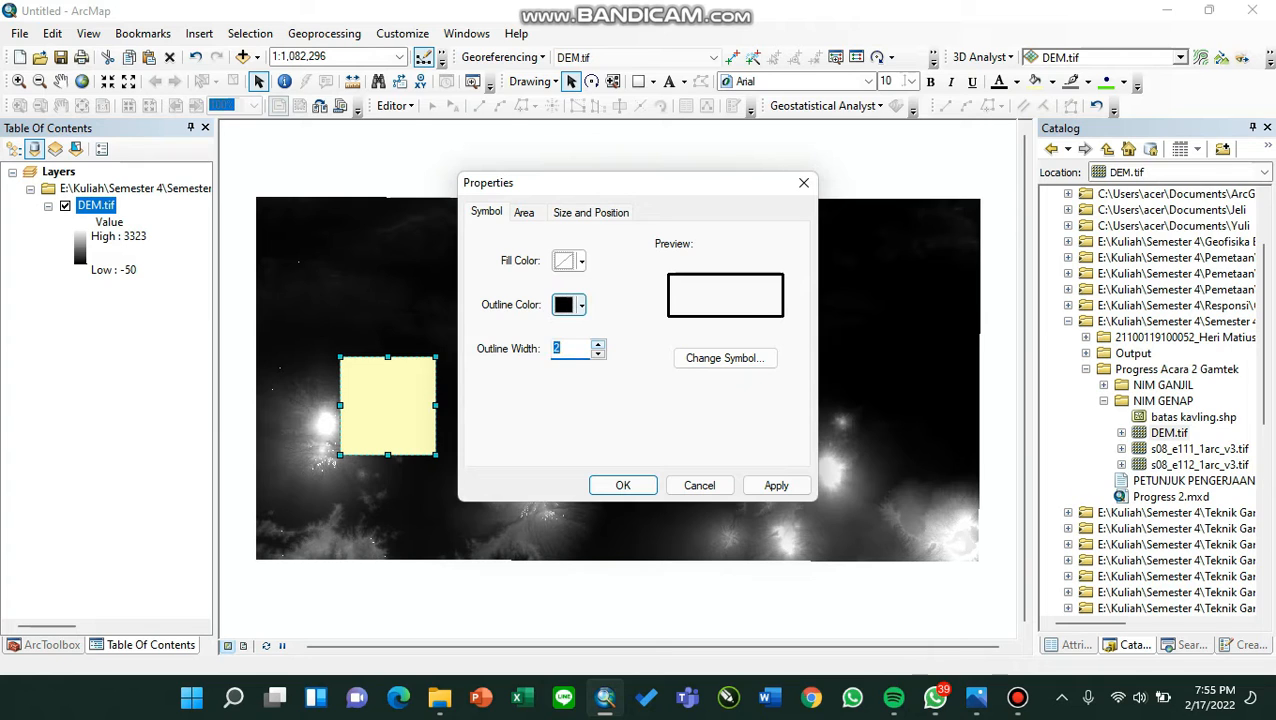
{"action": "left_click", "coordinate": [566, 304]}
{"action": "left_click", "coordinate": [561, 506]}
{"action": "left_click", "coordinate": [566, 304]}
{"action": "left_click", "coordinate": [577, 387]}
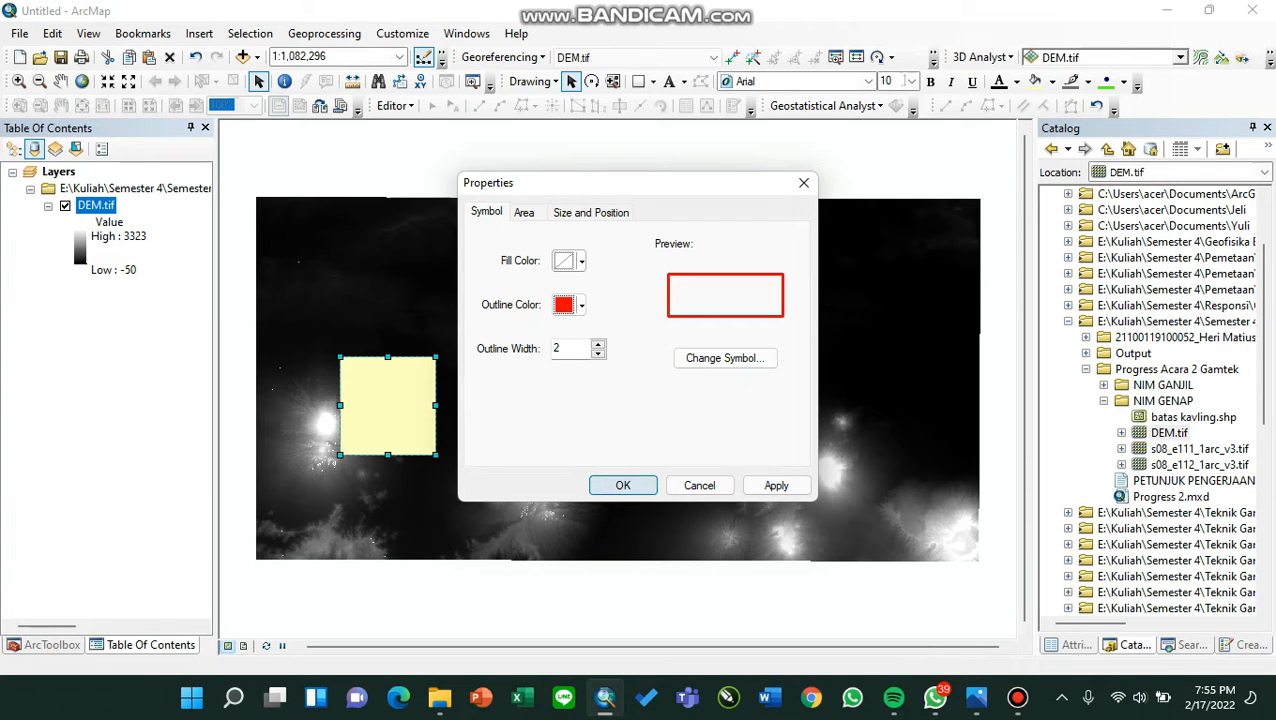
{"action": "left_click", "coordinate": [622, 485]}
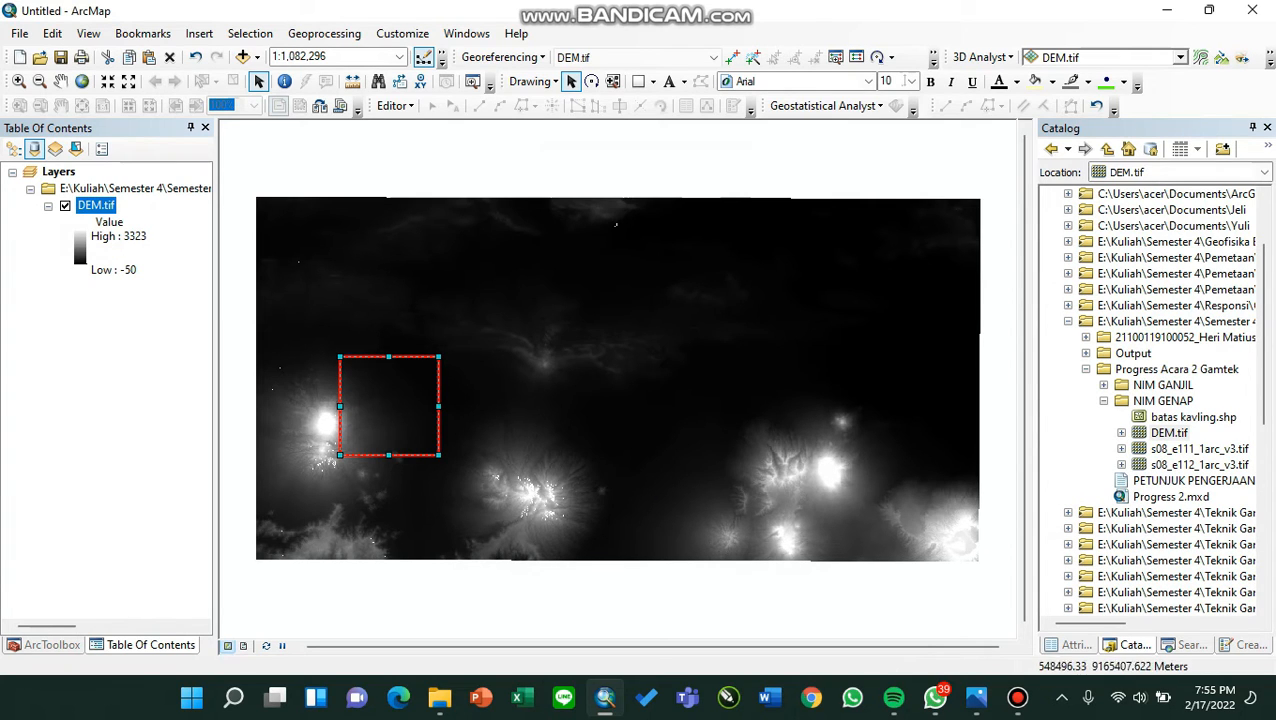
Check the rectangle's size and position in its properties.
{"action": "double_click", "coordinate": [389, 405]}
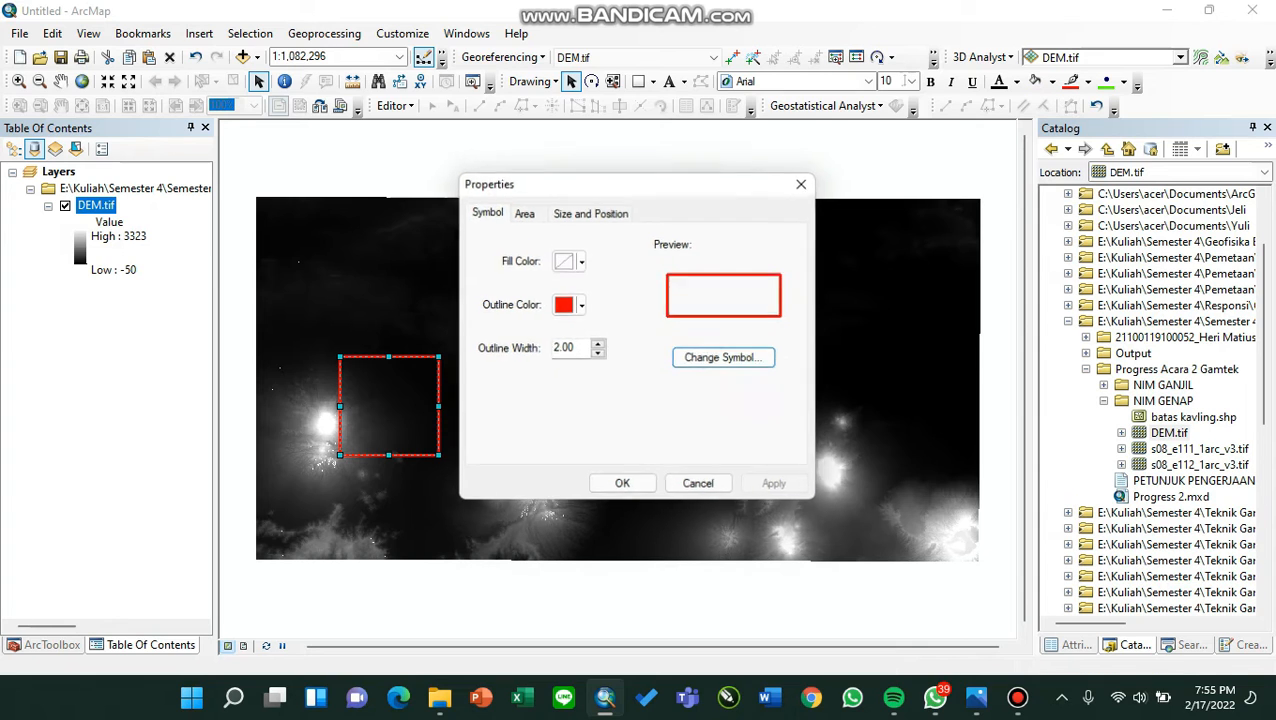
{"action": "left_click", "coordinate": [591, 211]}
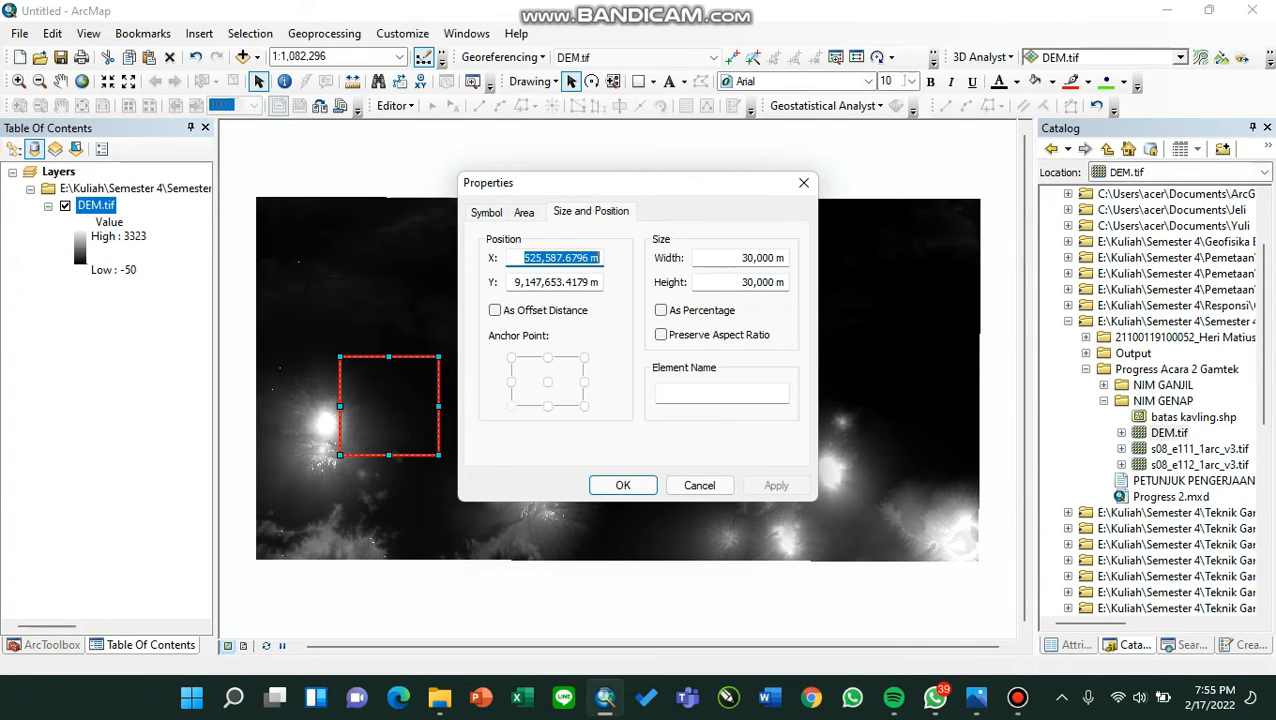
{"action": "left_click", "coordinate": [803, 182]}
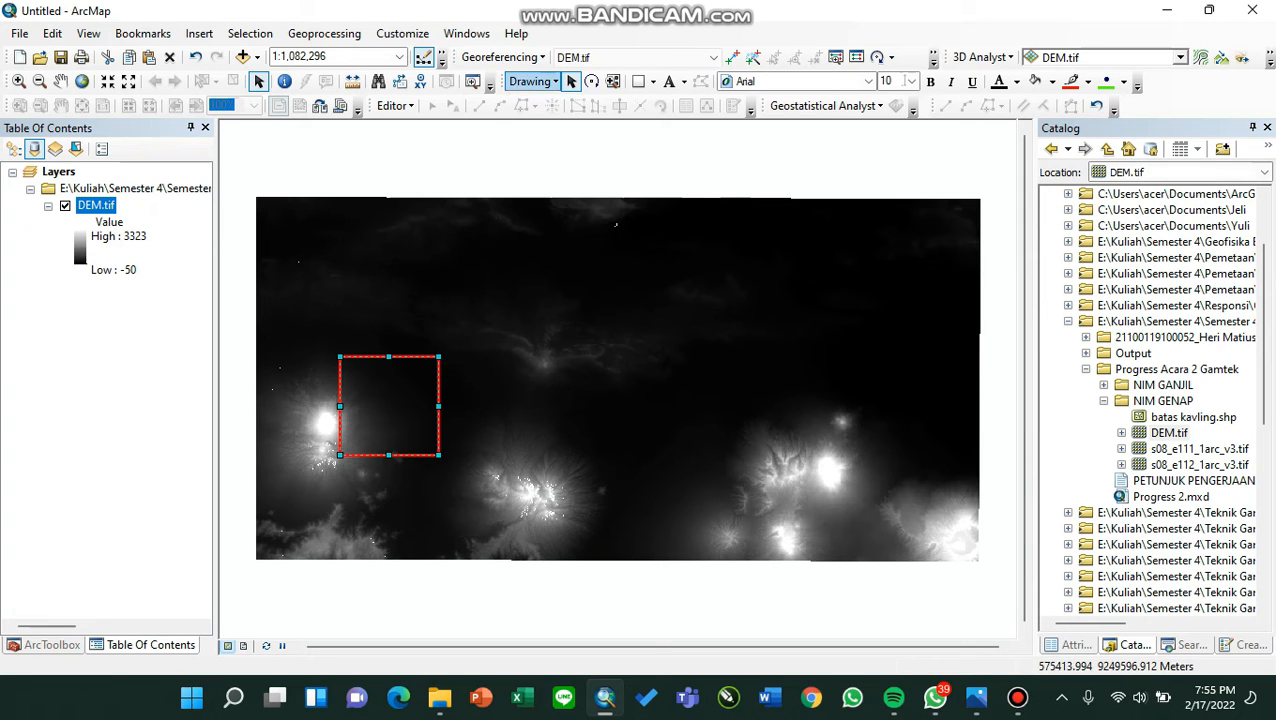
Convert the selected rectangle graphic to the shapefile Converted_Graphics_5.shp in the Lapangan folder, deleting the graphic after conversion and adding the result as a layer.
{"action": "left_click", "coordinate": [530, 81]}
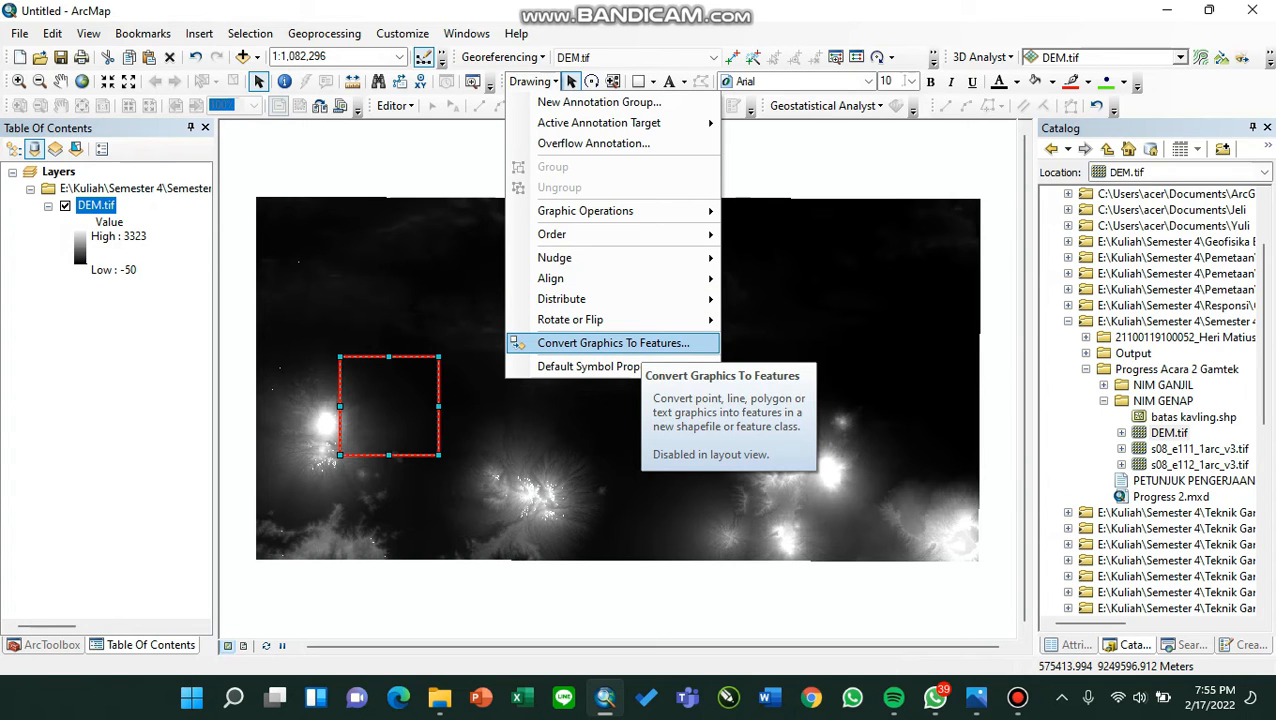
{"action": "left_click", "coordinate": [613, 343]}
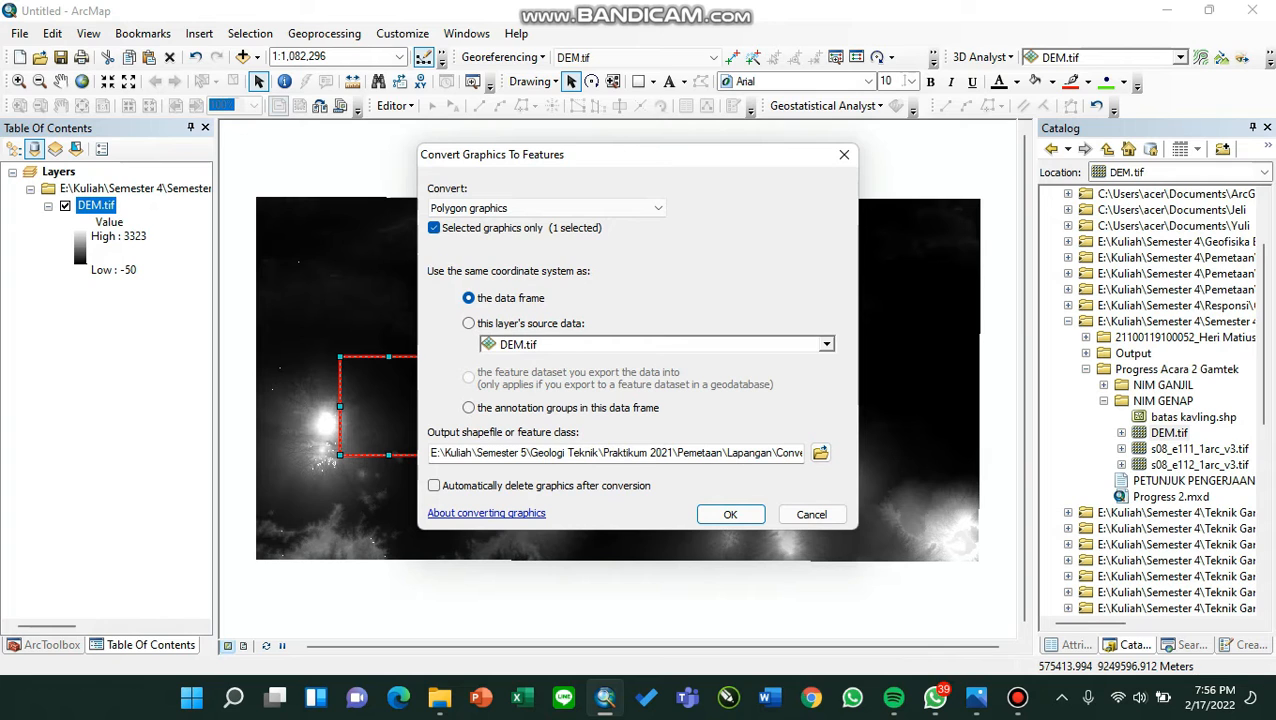
{"action": "left_click", "coordinate": [433, 485]}
{"action": "left_click", "coordinate": [820, 452]}
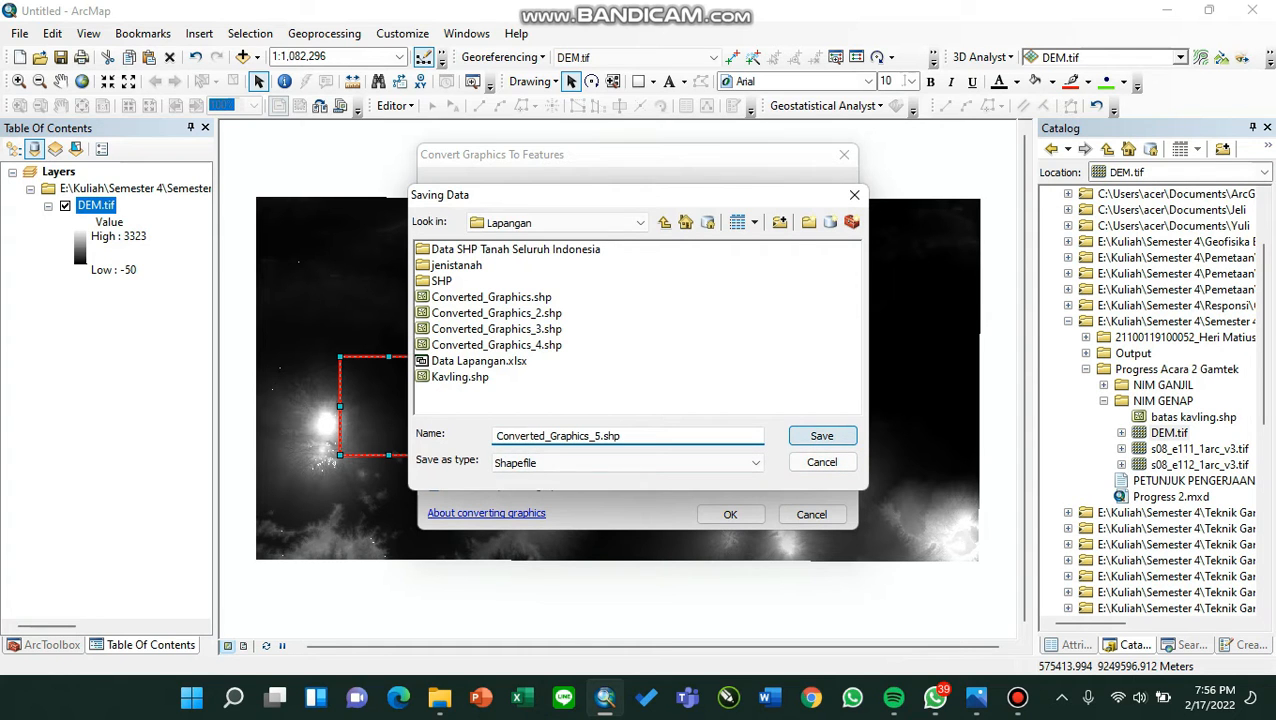
{"action": "left_click", "coordinate": [821, 435]}
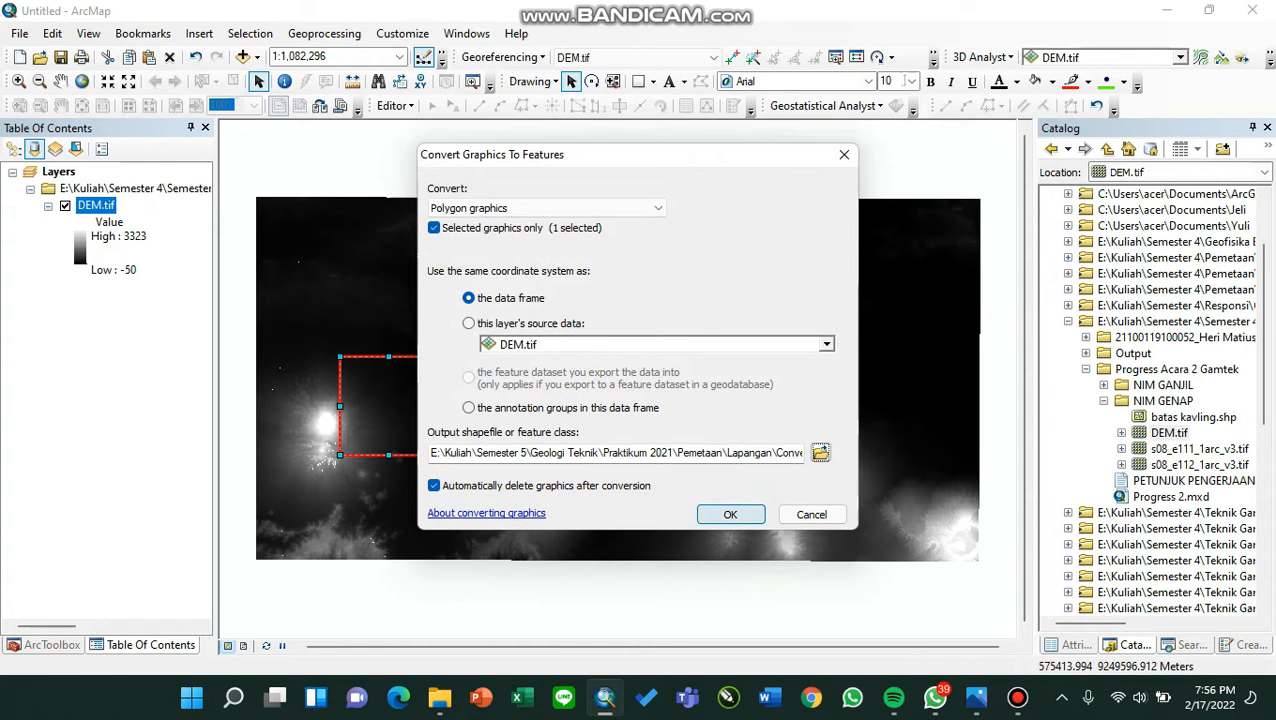
{"action": "left_click", "coordinate": [730, 514]}
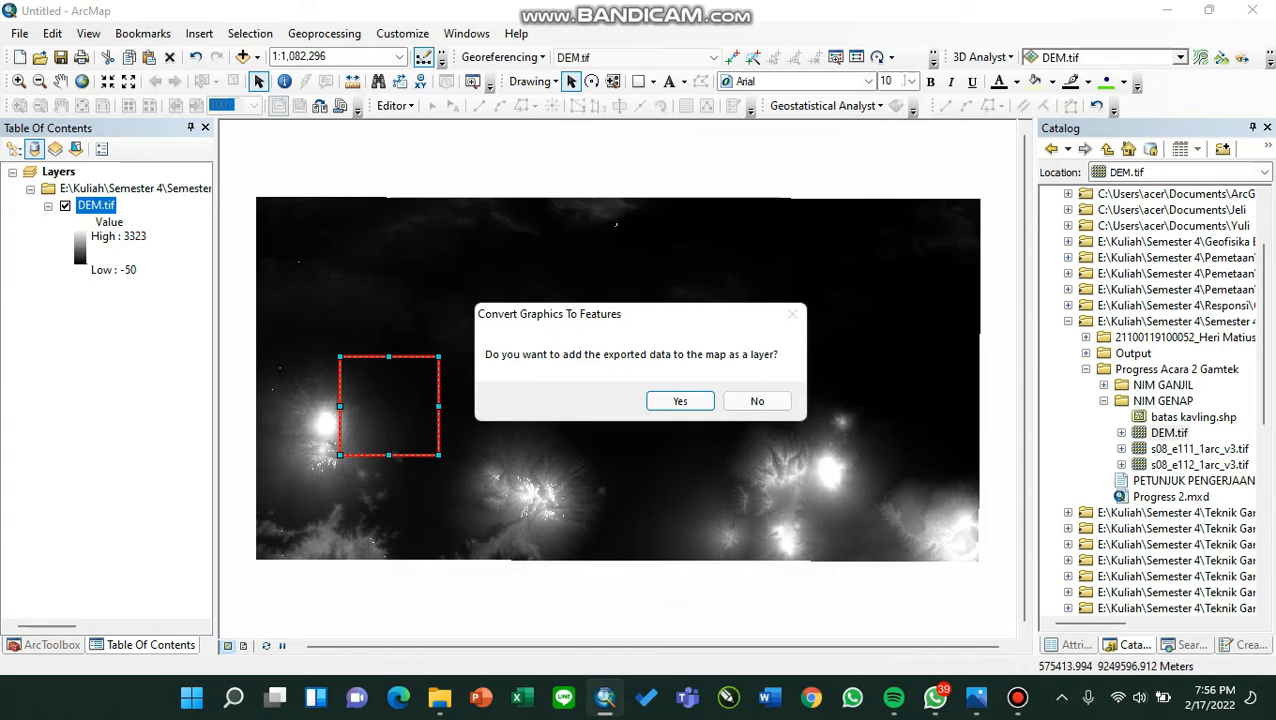
{"action": "left_click", "coordinate": [680, 401]}
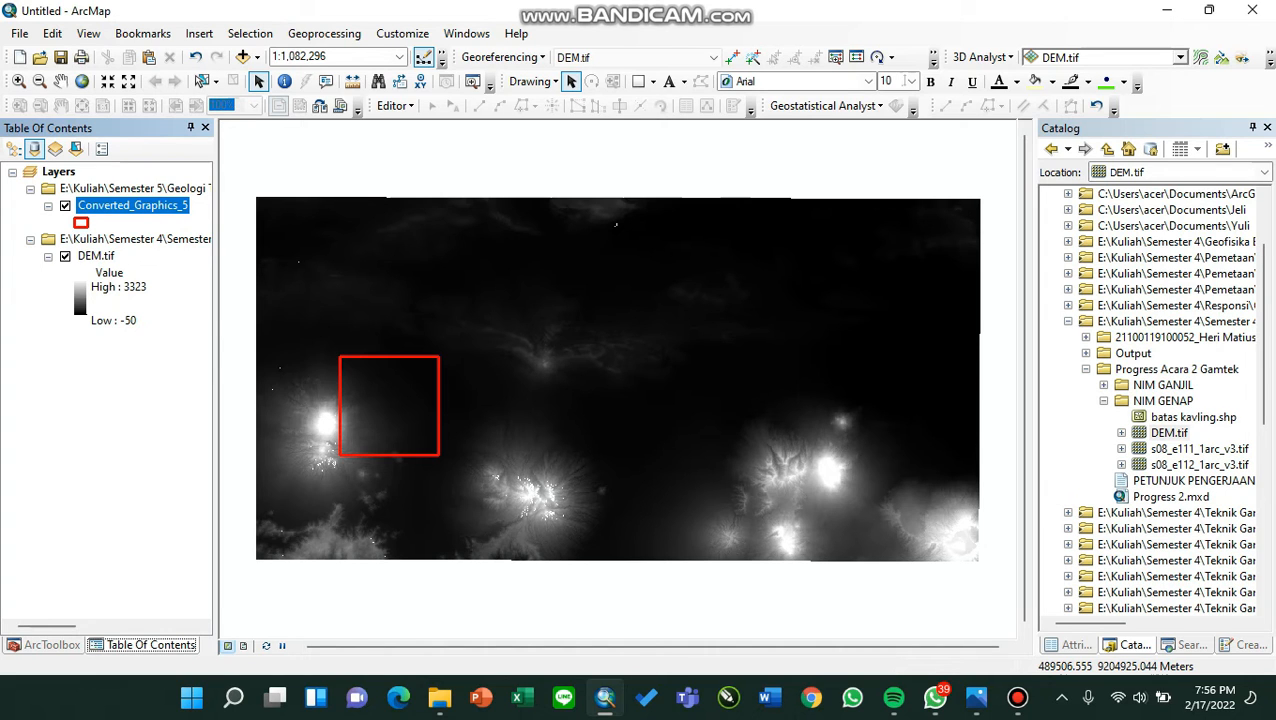
Rename the converted rectangle's layer to Kavling in its layer properties.
{"action": "right_click", "coordinate": [110, 206]}
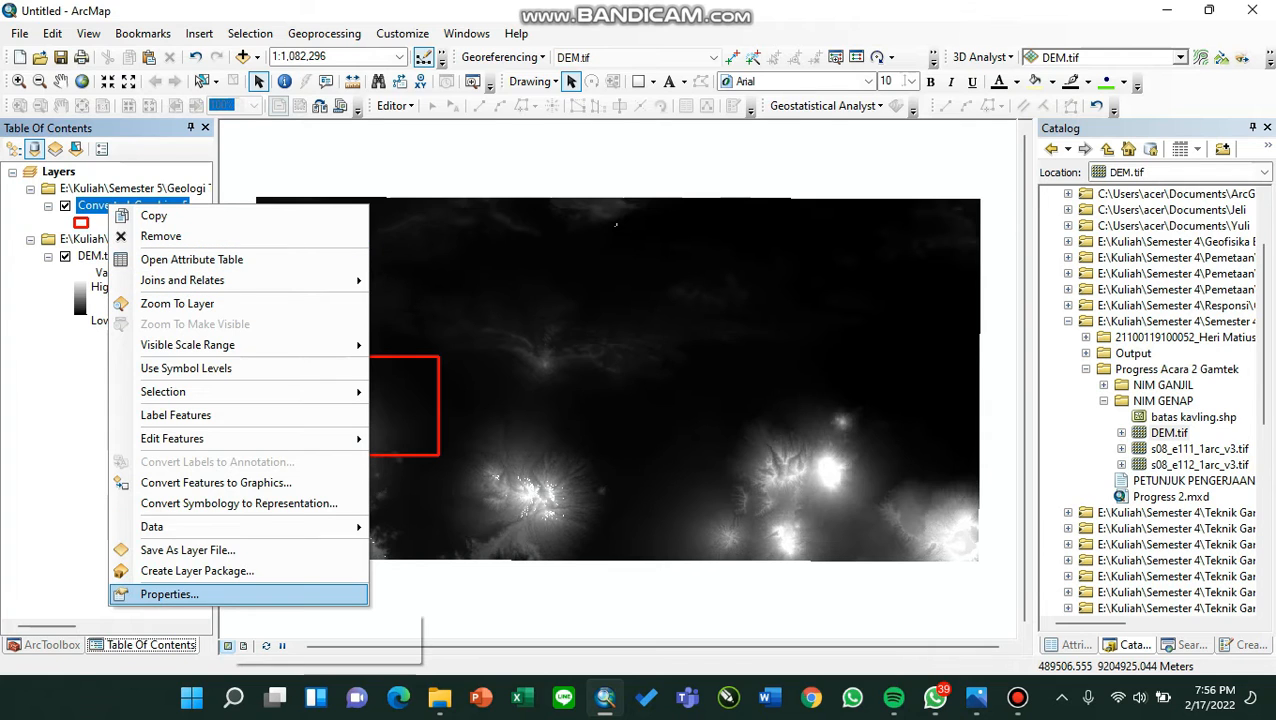
{"action": "left_click", "coordinate": [169, 594]}
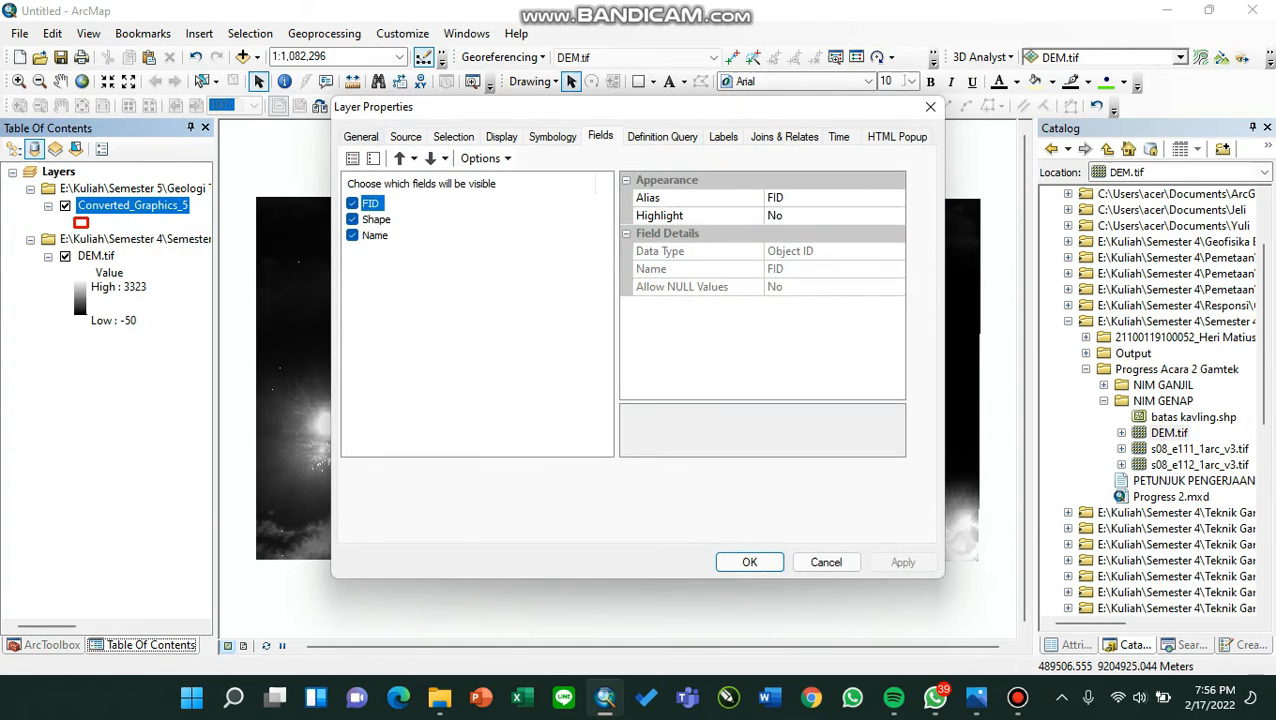
{"action": "left_click", "coordinate": [361, 136]}
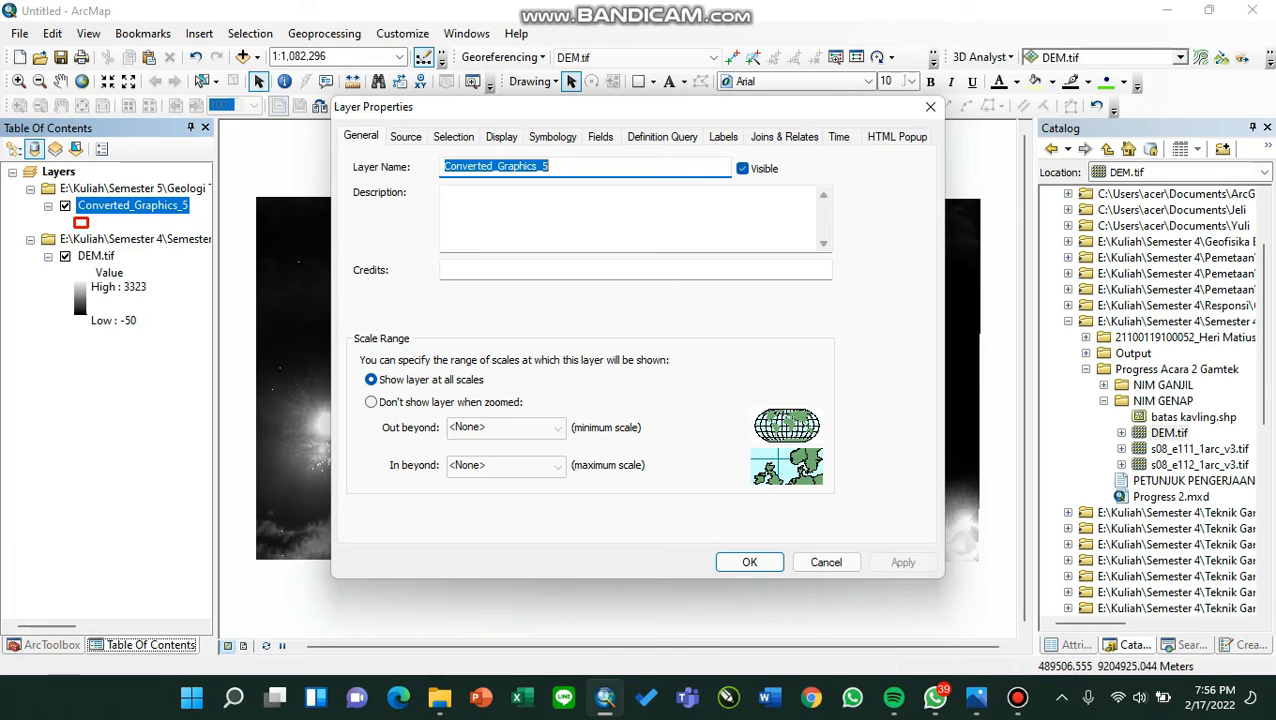
{"action": "type", "text": "Kavling"}
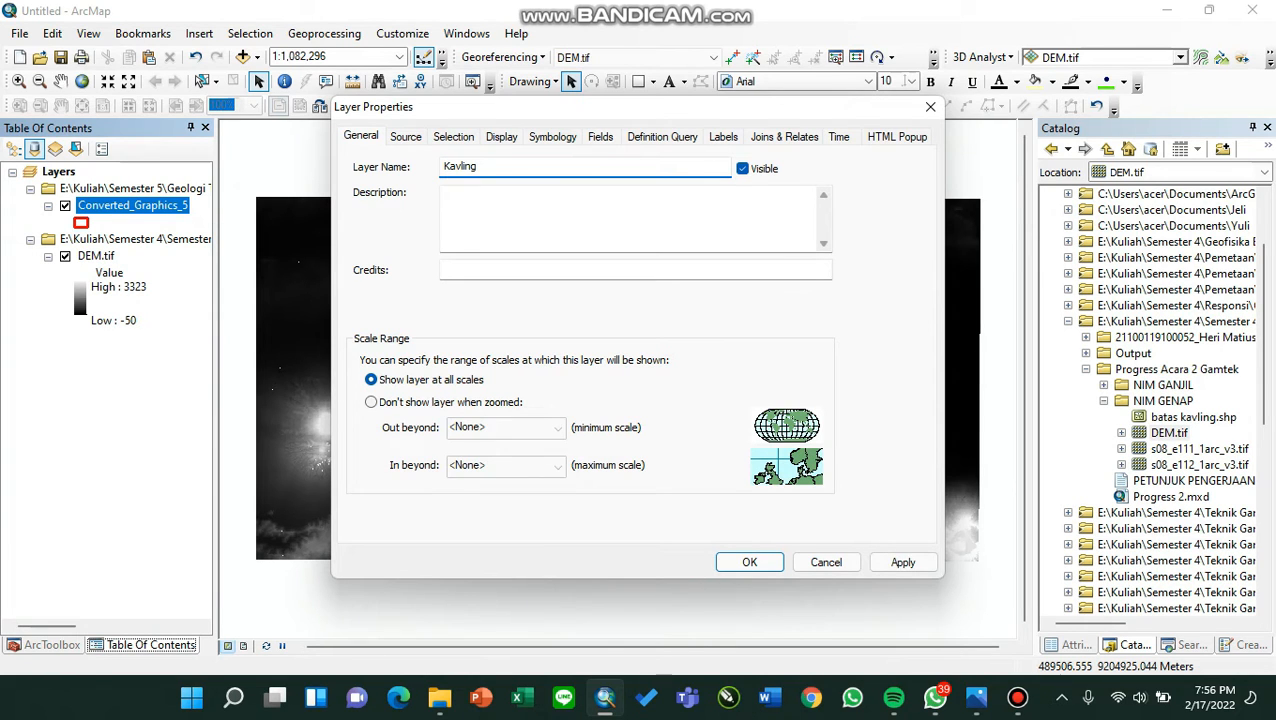
{"action": "left_click", "coordinate": [749, 562]}
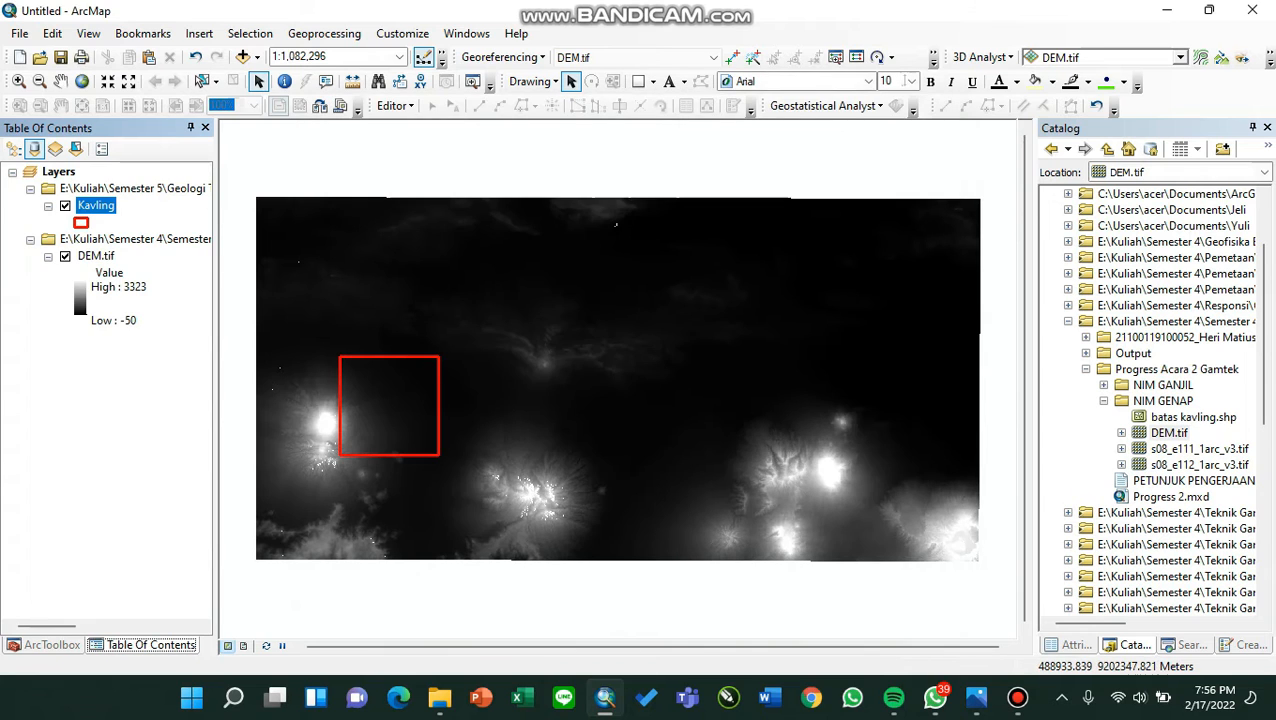
{"action": "left_click", "coordinate": [1017, 697]}
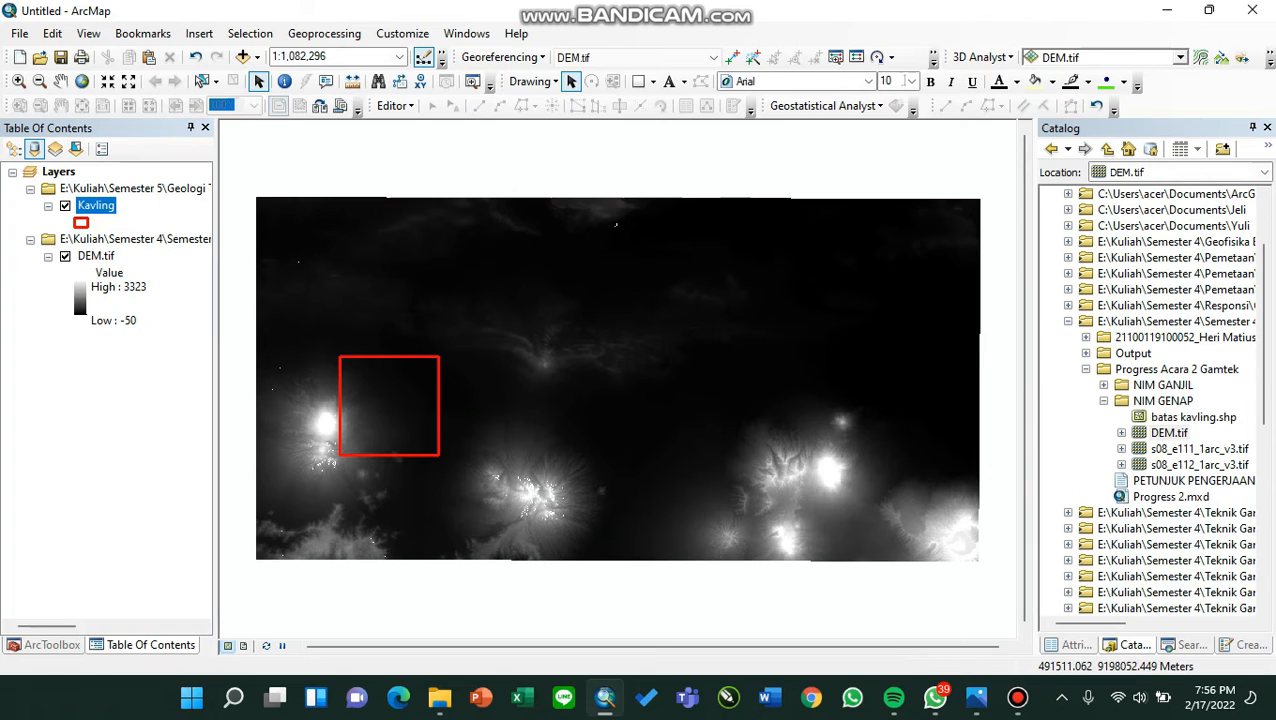
Hide the Kavling layer and choose DEM.tif as the input of the Project Raster tool, keeping the default output dataset.
{"action": "left_click", "coordinate": [65, 206]}
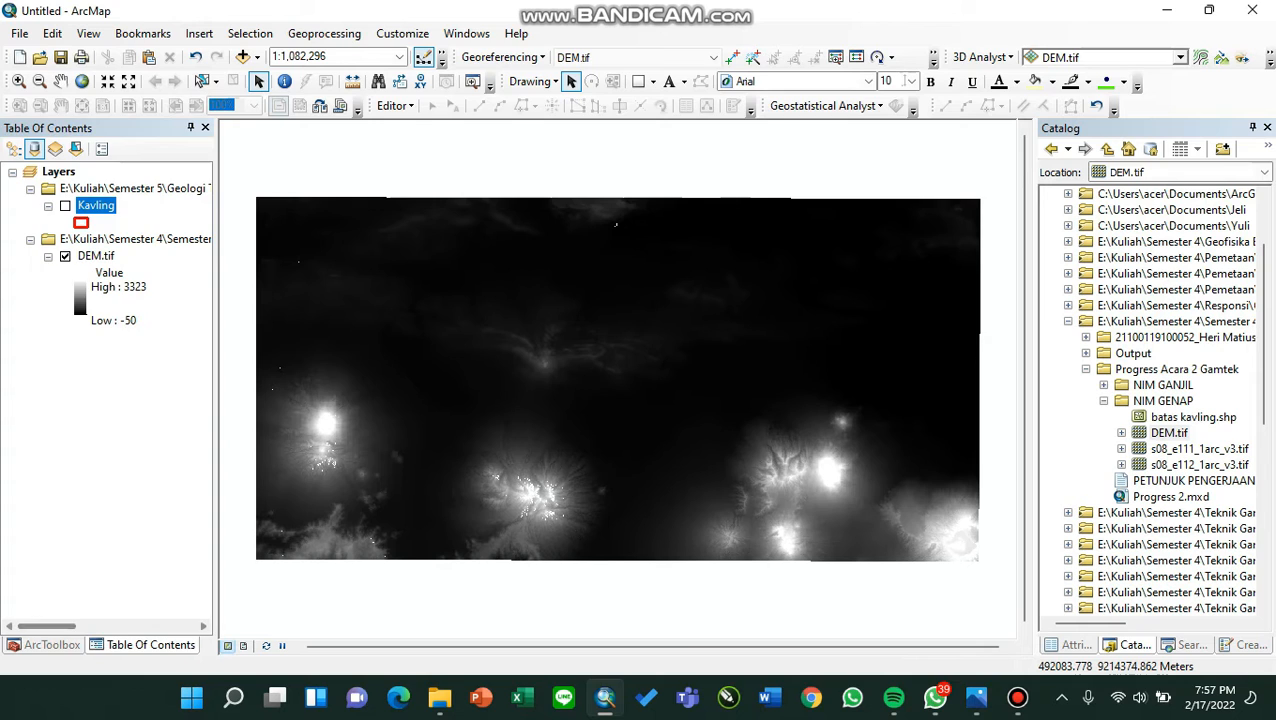
{"action": "left_click", "coordinate": [45, 644]}
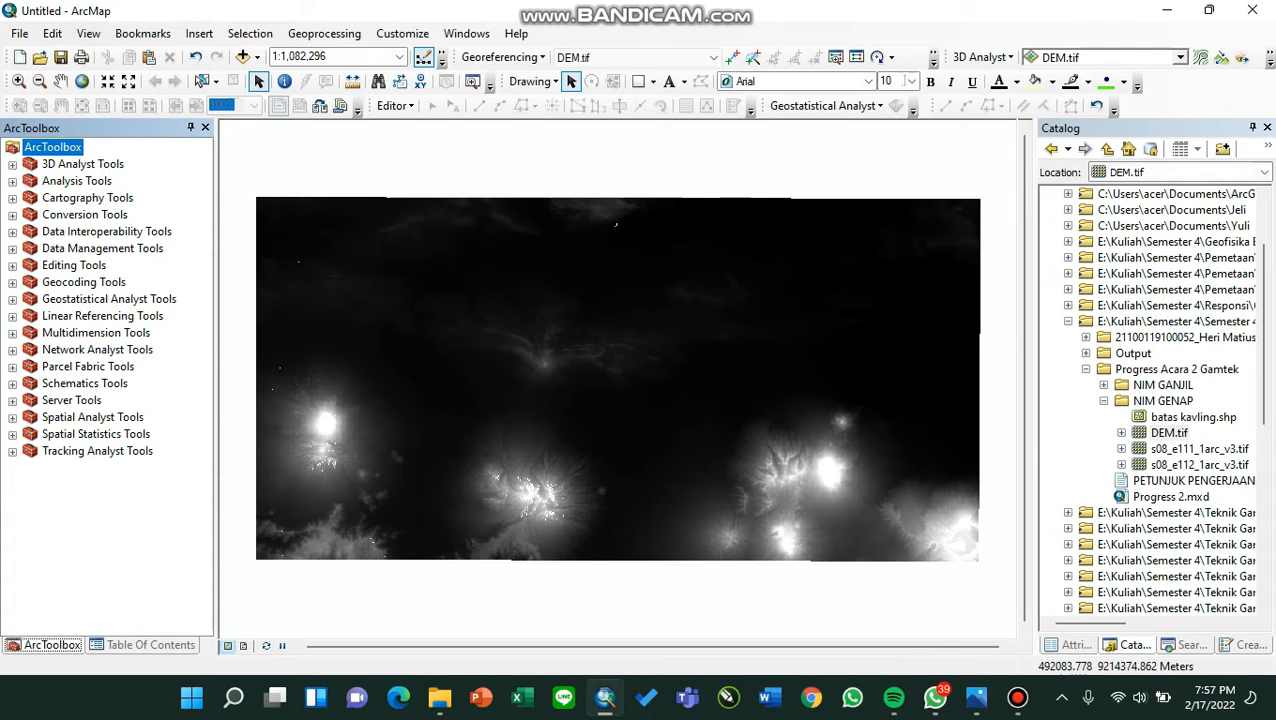
{"action": "left_click", "coordinate": [12, 249]}
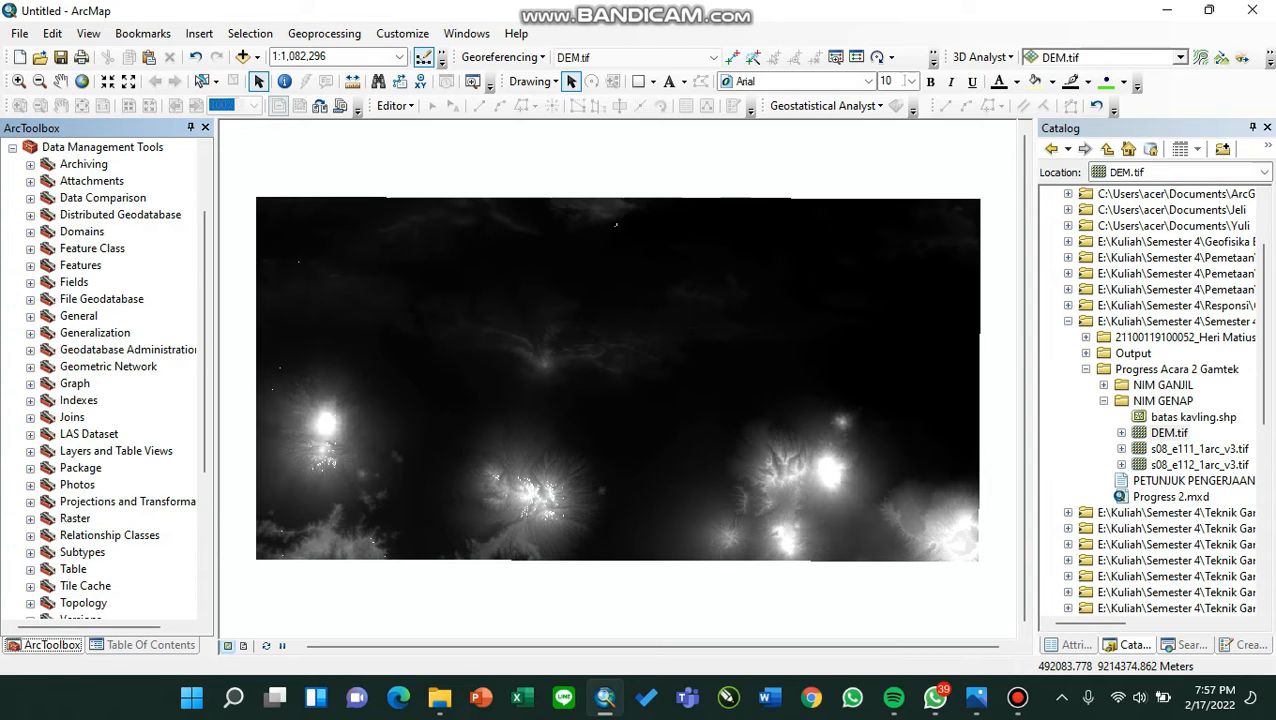
{"action": "left_click", "coordinate": [30, 502]}
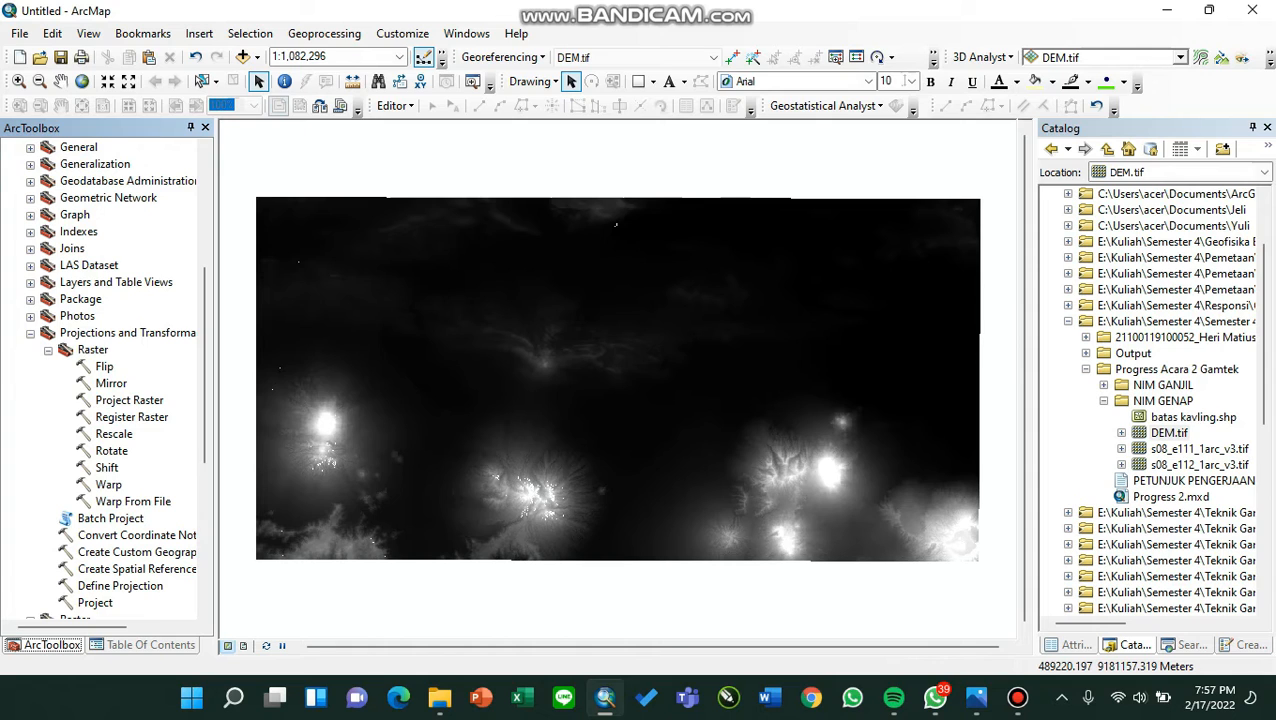
{"action": "left_click", "coordinate": [129, 400]}
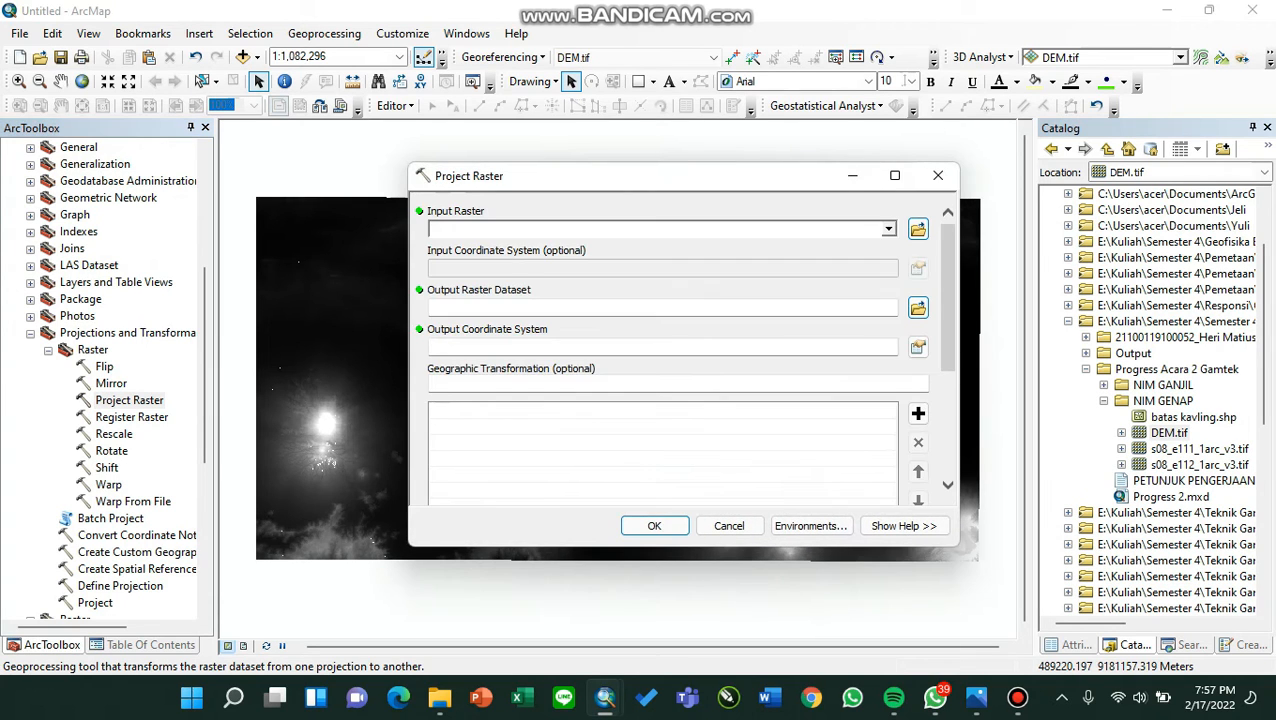
{"action": "left_click", "coordinate": [888, 229]}
{"action": "left_click", "coordinate": [888, 229]}
{"action": "left_click", "coordinate": [888, 229]}
{"action": "left_click", "coordinate": [888, 229]}
{"action": "left_click", "coordinate": [888, 229]}
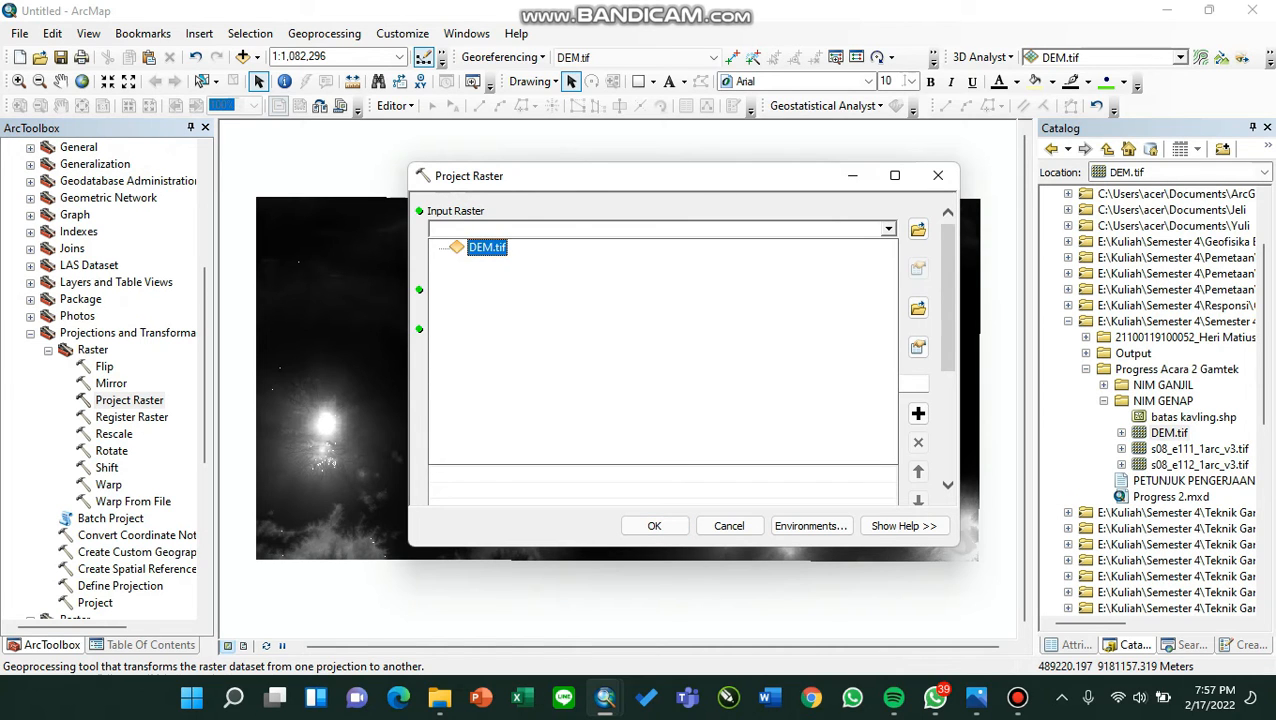
{"action": "left_click", "coordinate": [888, 229]}
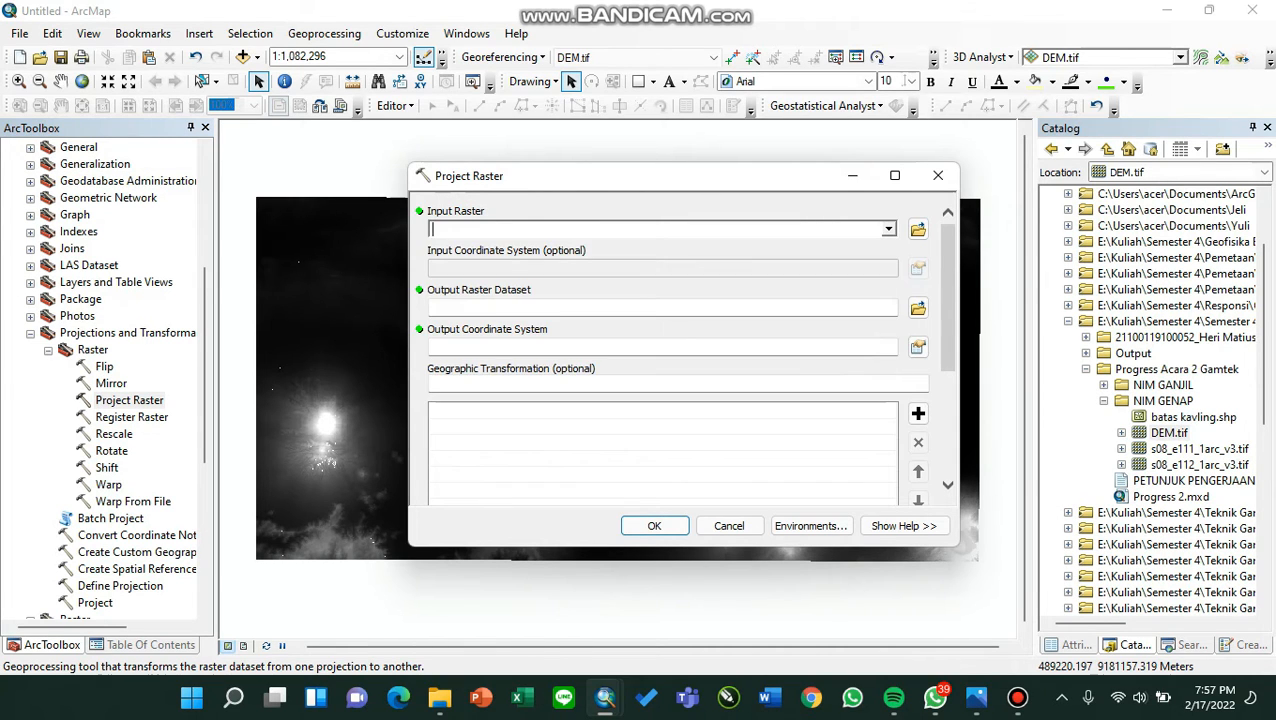
{"action": "left_click", "coordinate": [888, 229]}
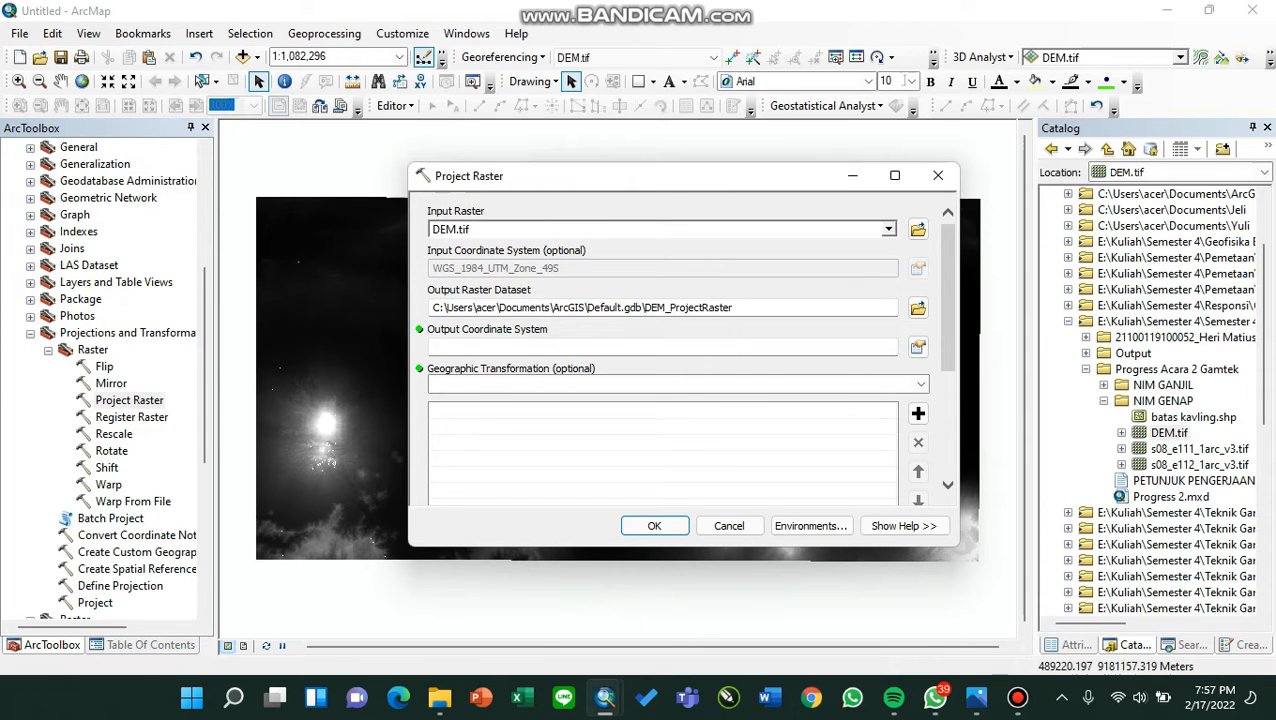
{"action": "left_click", "coordinate": [918, 308]}
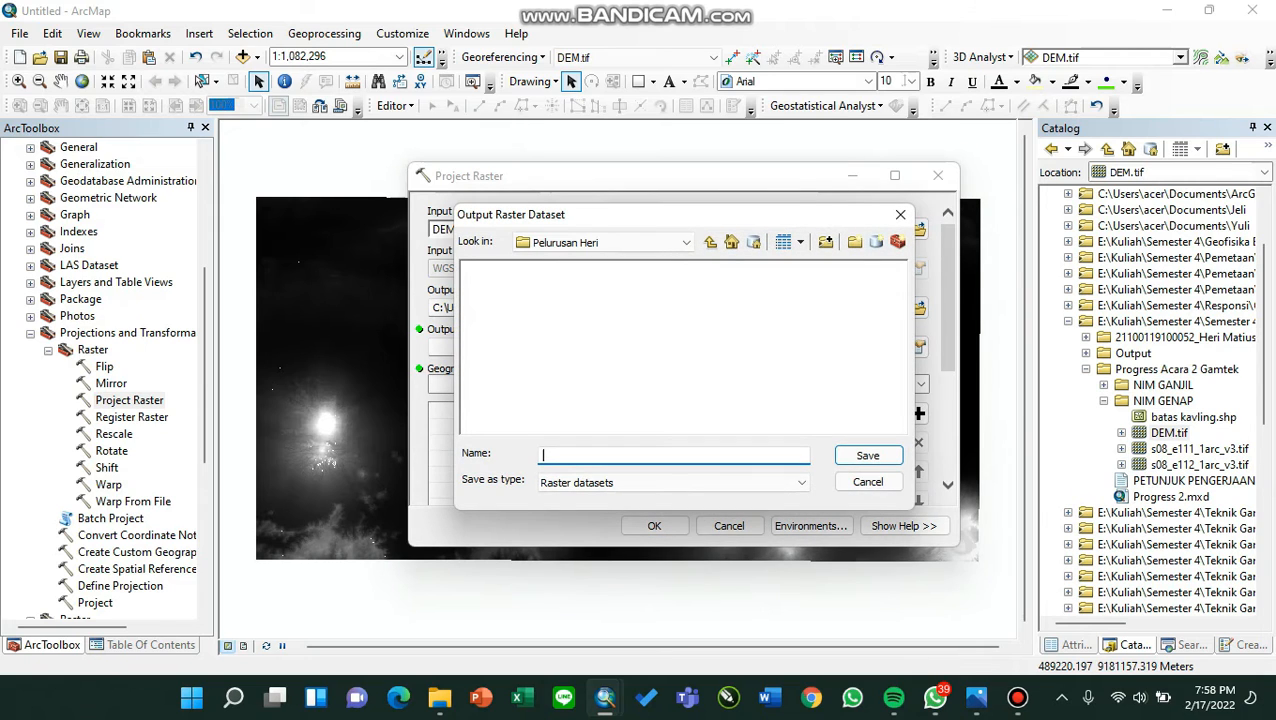
{"action": "left_click", "coordinate": [900, 215]}
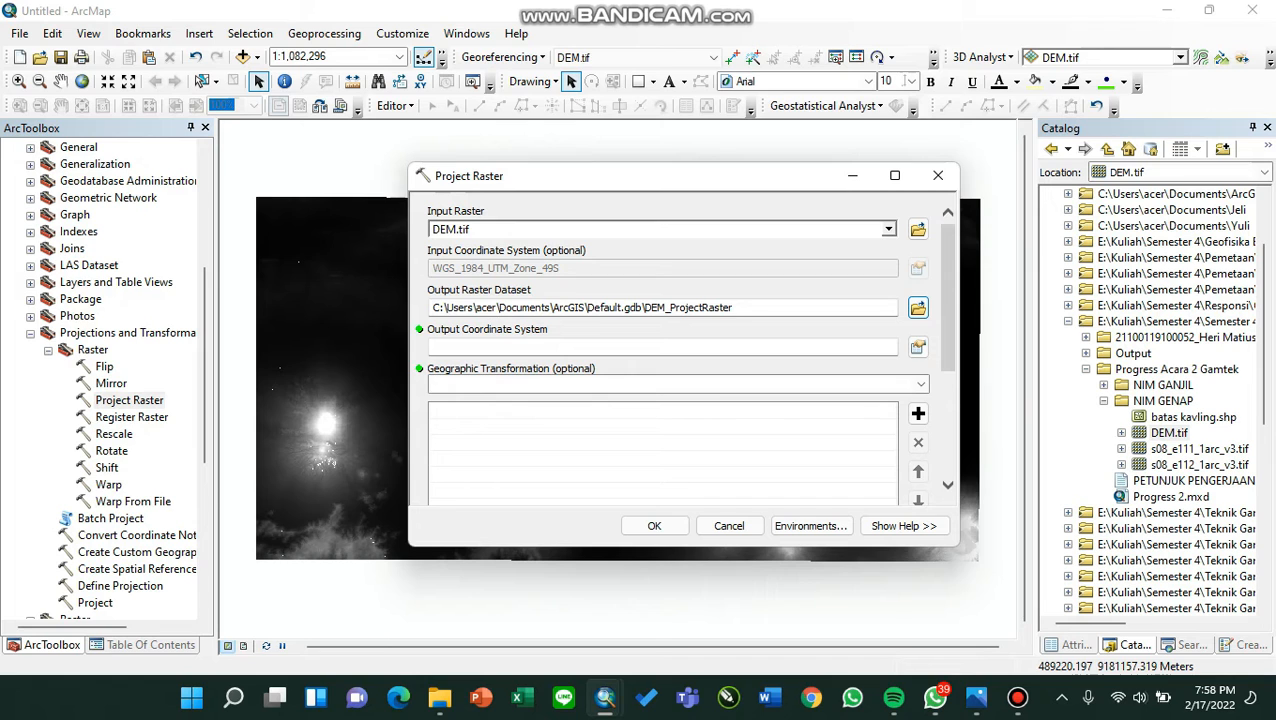
Set the output coordinate system to WGS 1984 UTM Zone 49S and run Project Raster on the DEM.
{"action": "left_click", "coordinate": [918, 346]}
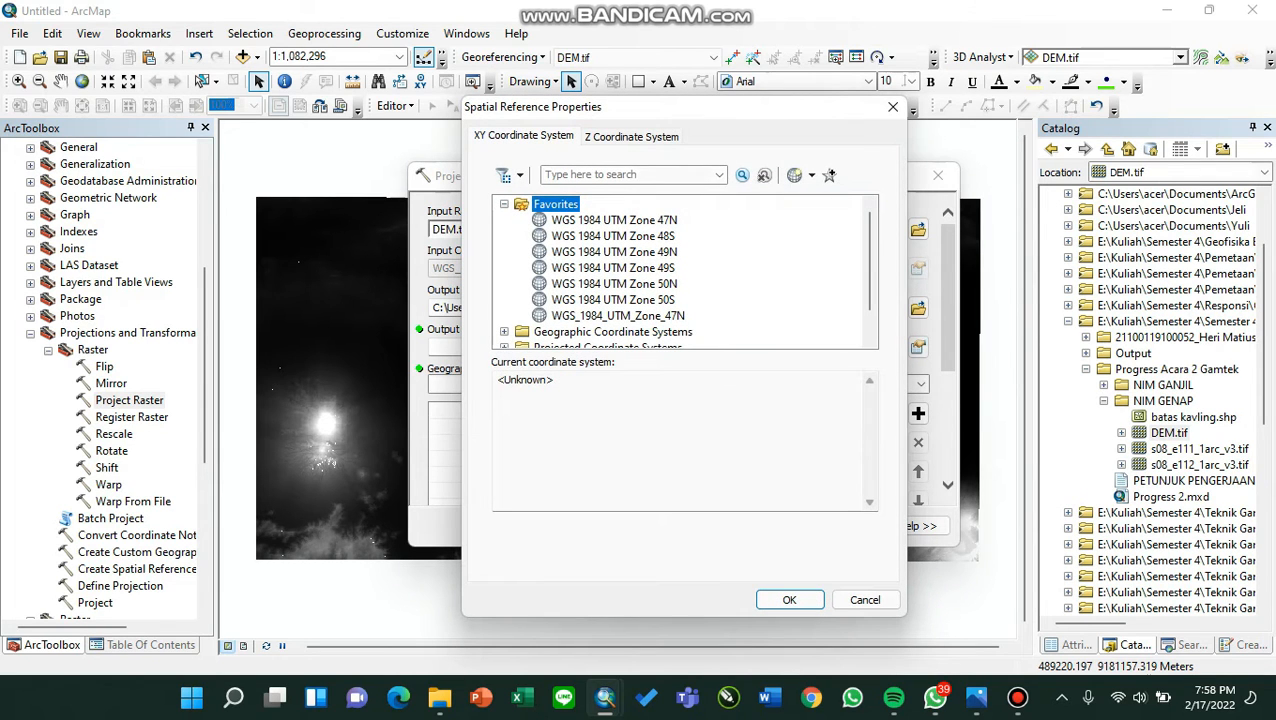
{"action": "double_click", "coordinate": [613, 268]}
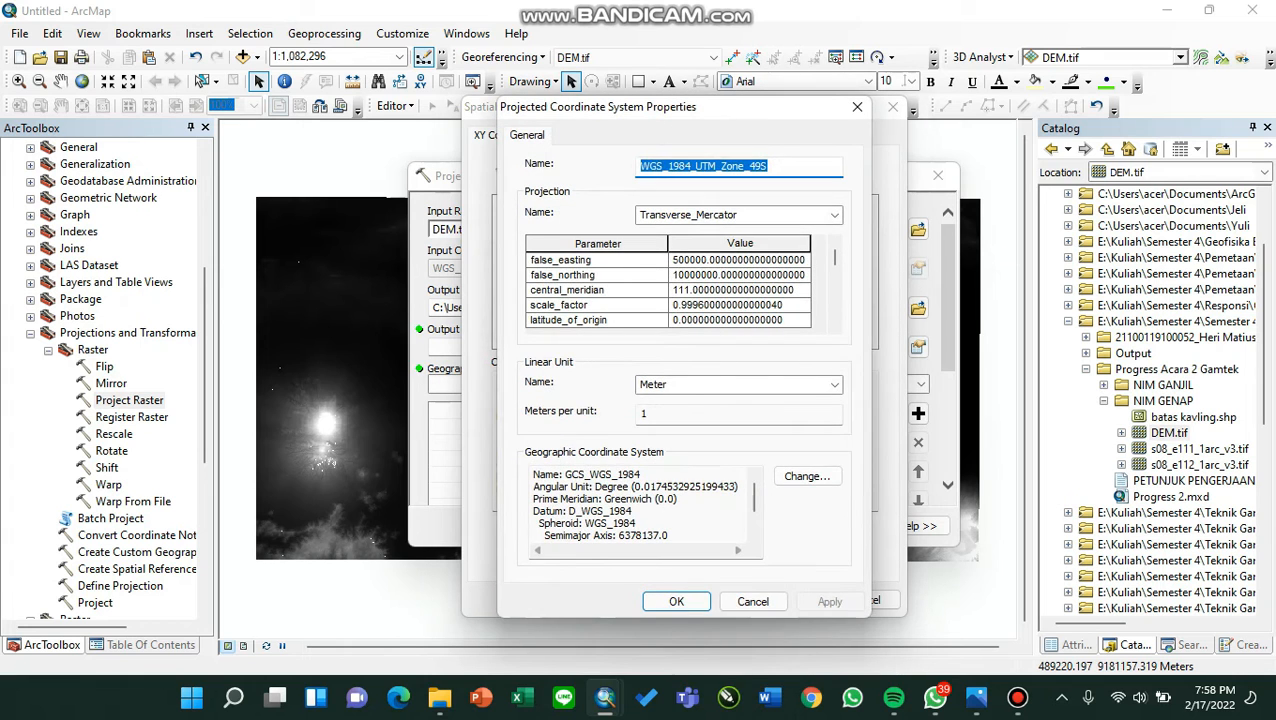
{"action": "key", "text": "Return"}
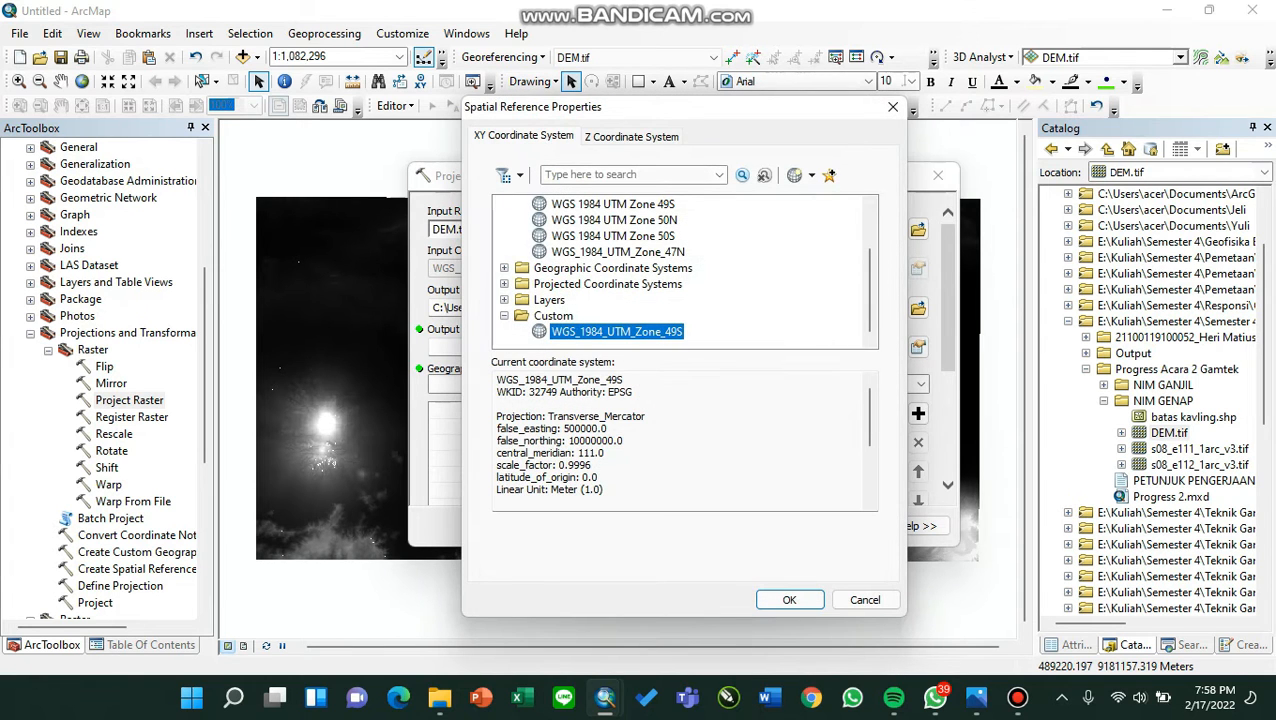
{"action": "left_click", "coordinate": [789, 599]}
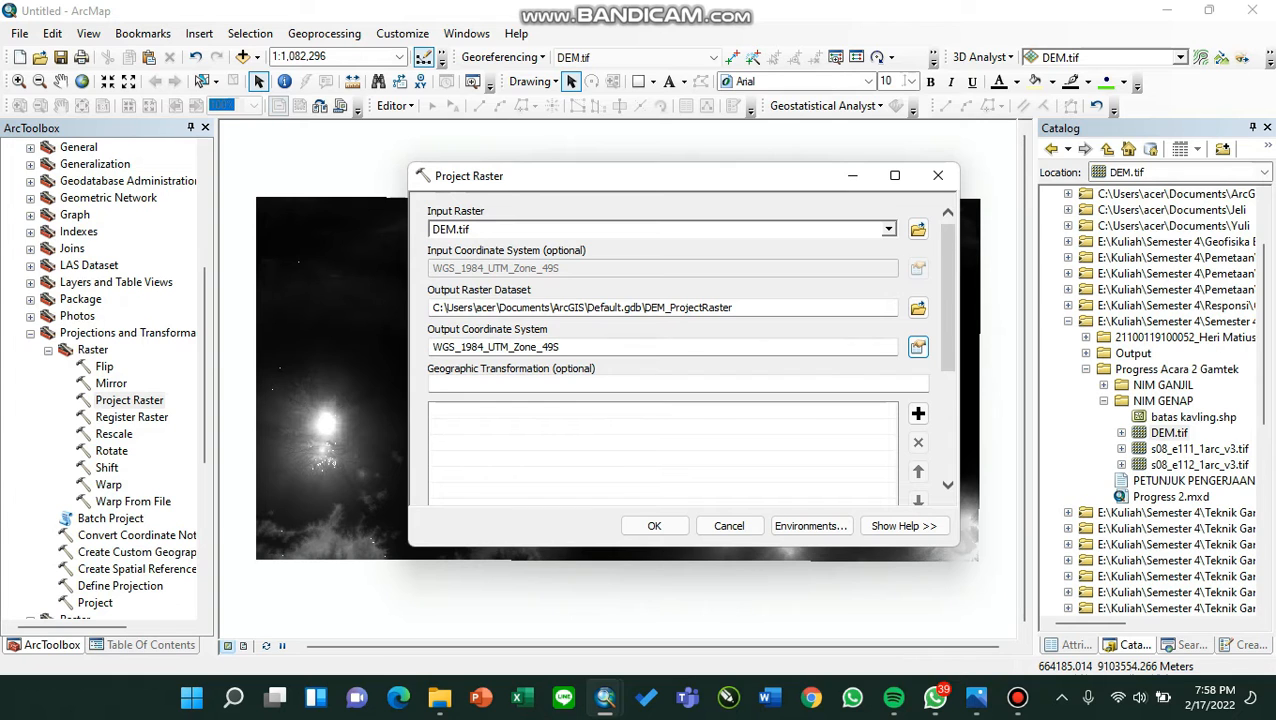
{"action": "scroll", "coordinate": [689, 349], "scroll_direction": "down", "scroll_amount": 1}
{"action": "left_click", "coordinate": [654, 525]}
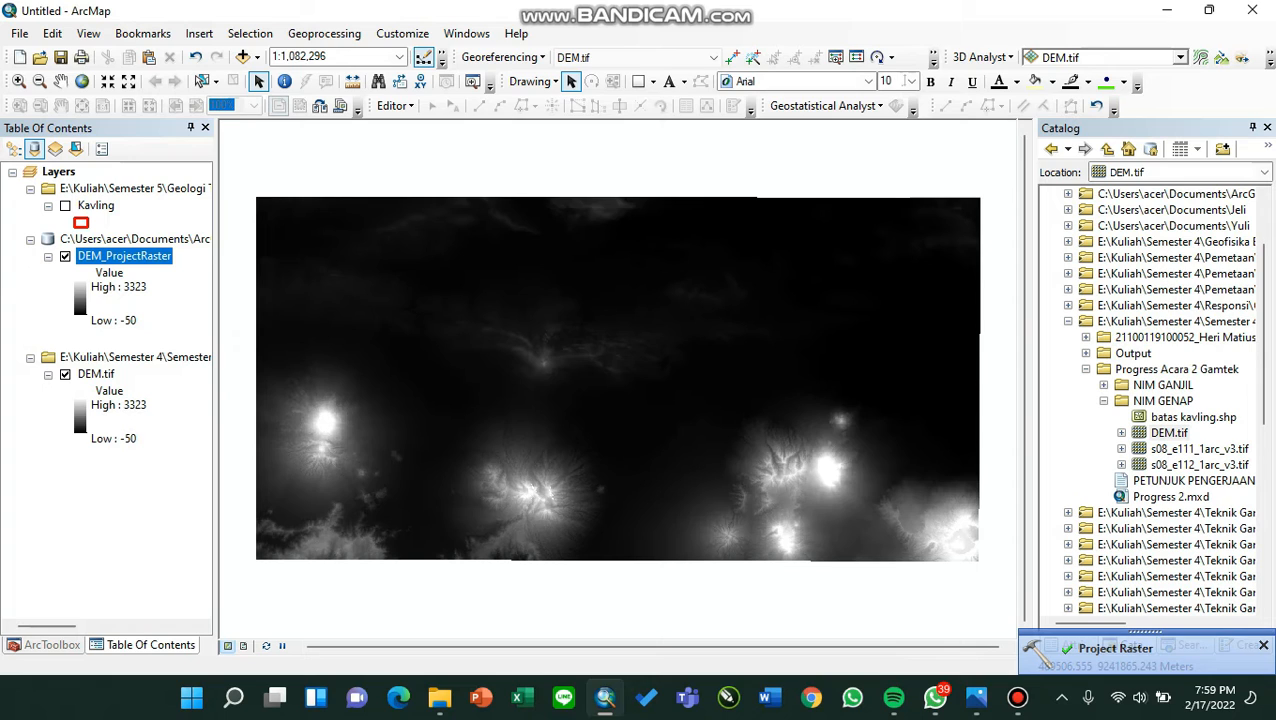
Hide the original DEM.tif layer and show the Kavling boundary over the projected raster.
{"action": "left_click", "coordinate": [65, 374]}
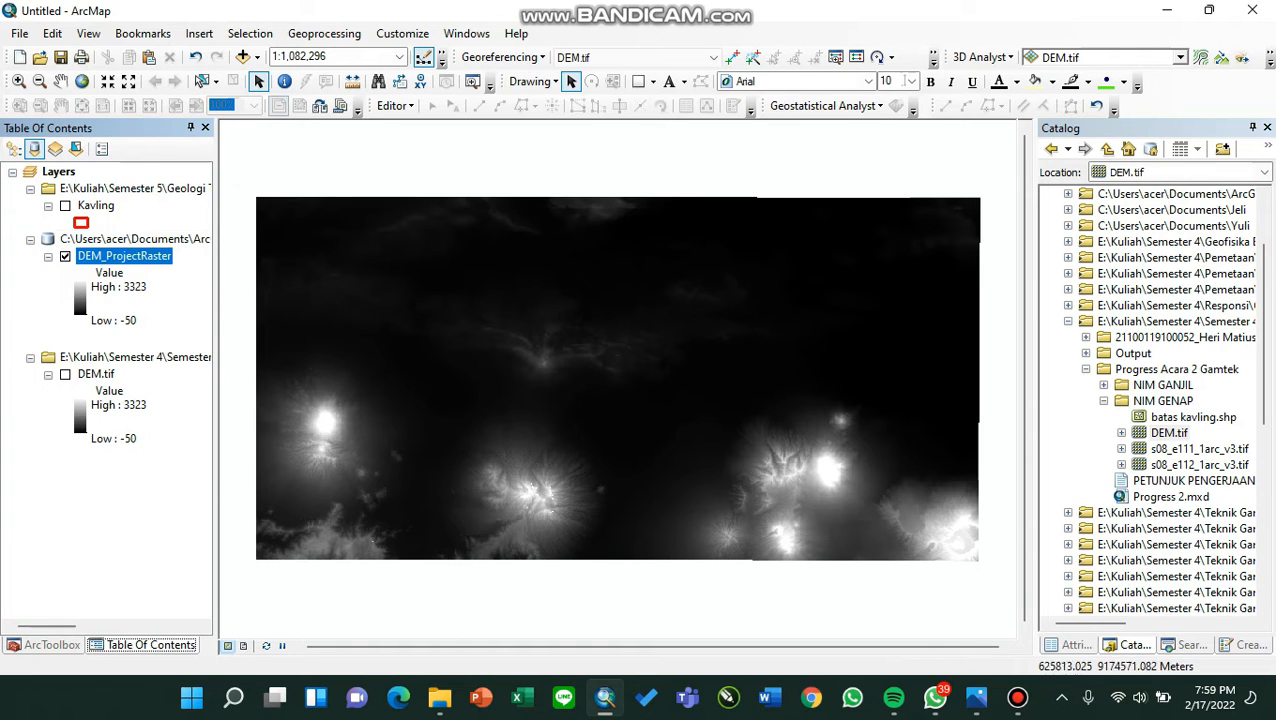
{"action": "left_click", "coordinate": [65, 205]}
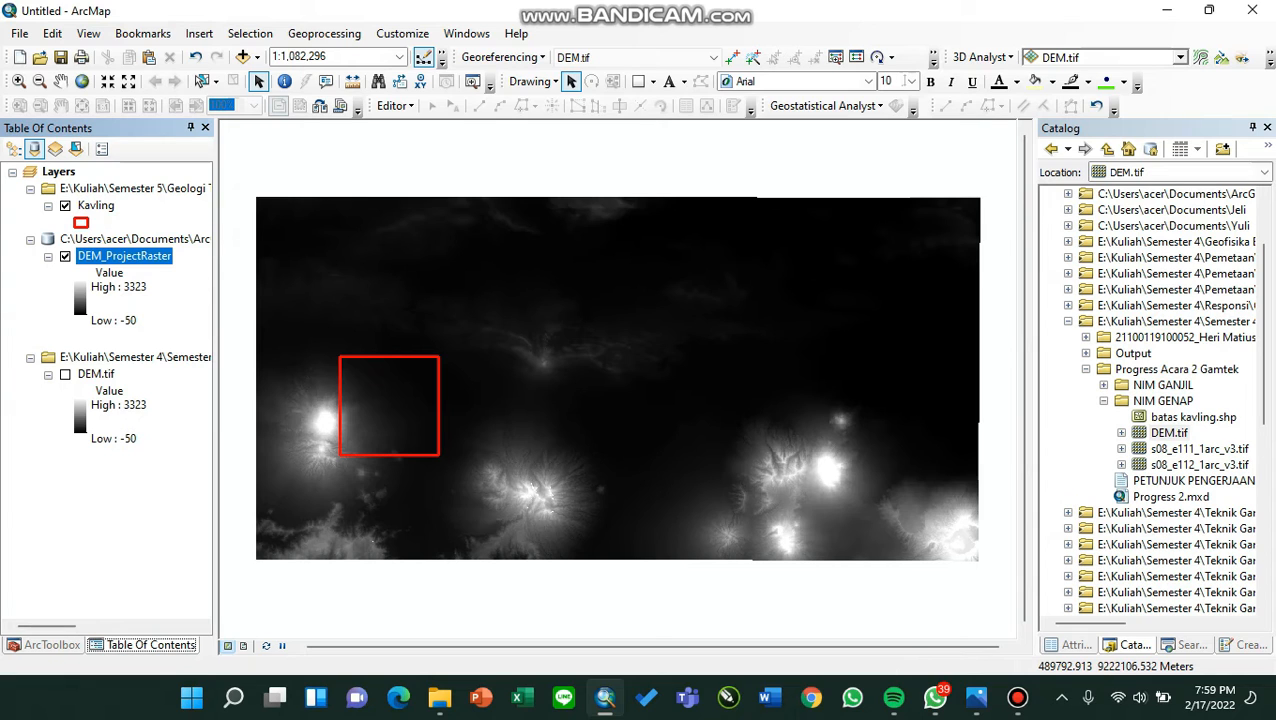
Open the Extract by Mask tool from the Spatial Analyst extraction tools.
{"action": "left_click", "coordinate": [45, 644]}
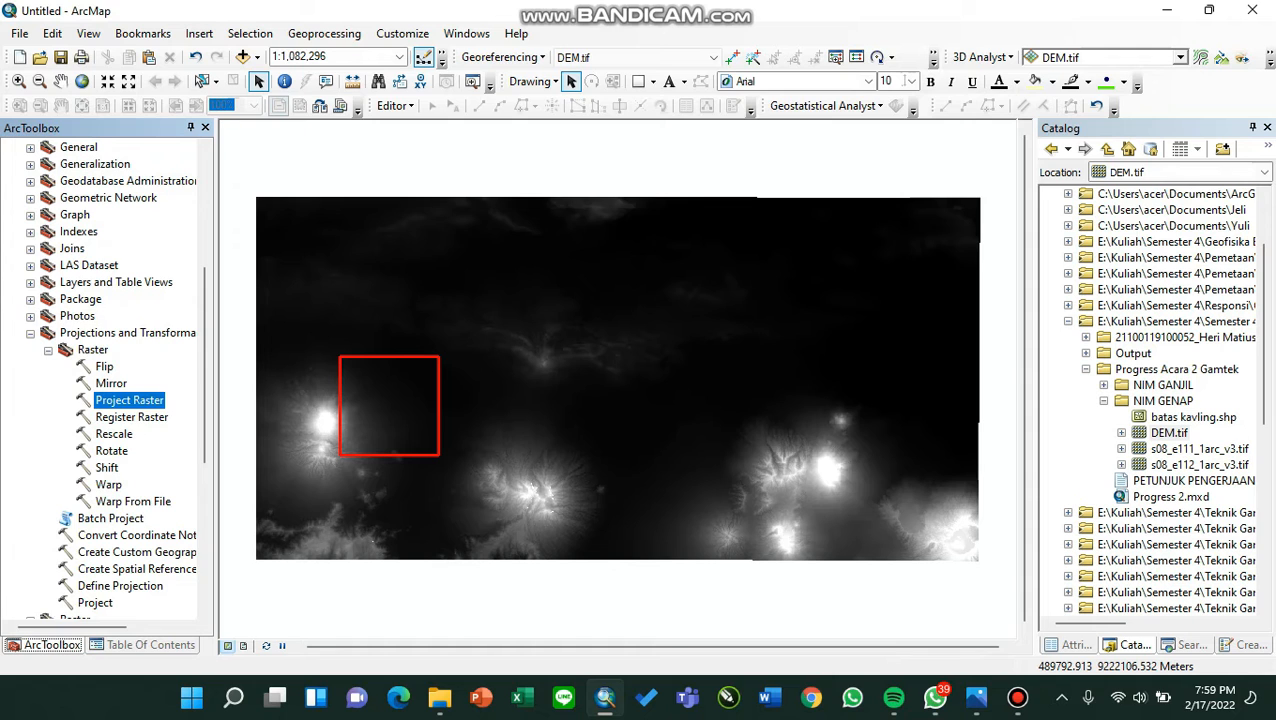
{"action": "left_click", "coordinate": [30, 333]}
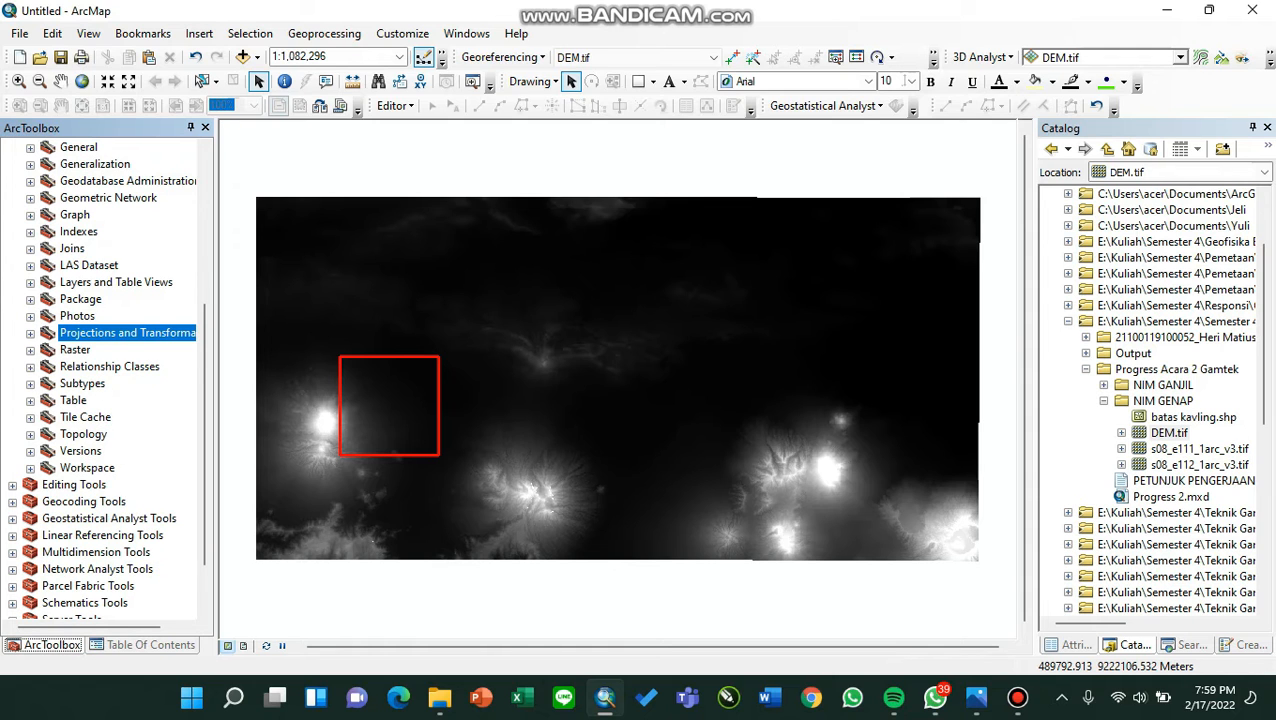
{"action": "scroll", "coordinate": [107, 380], "scroll_direction": "down", "scroll_amount": 2}
{"action": "left_click", "coordinate": [12, 569]}
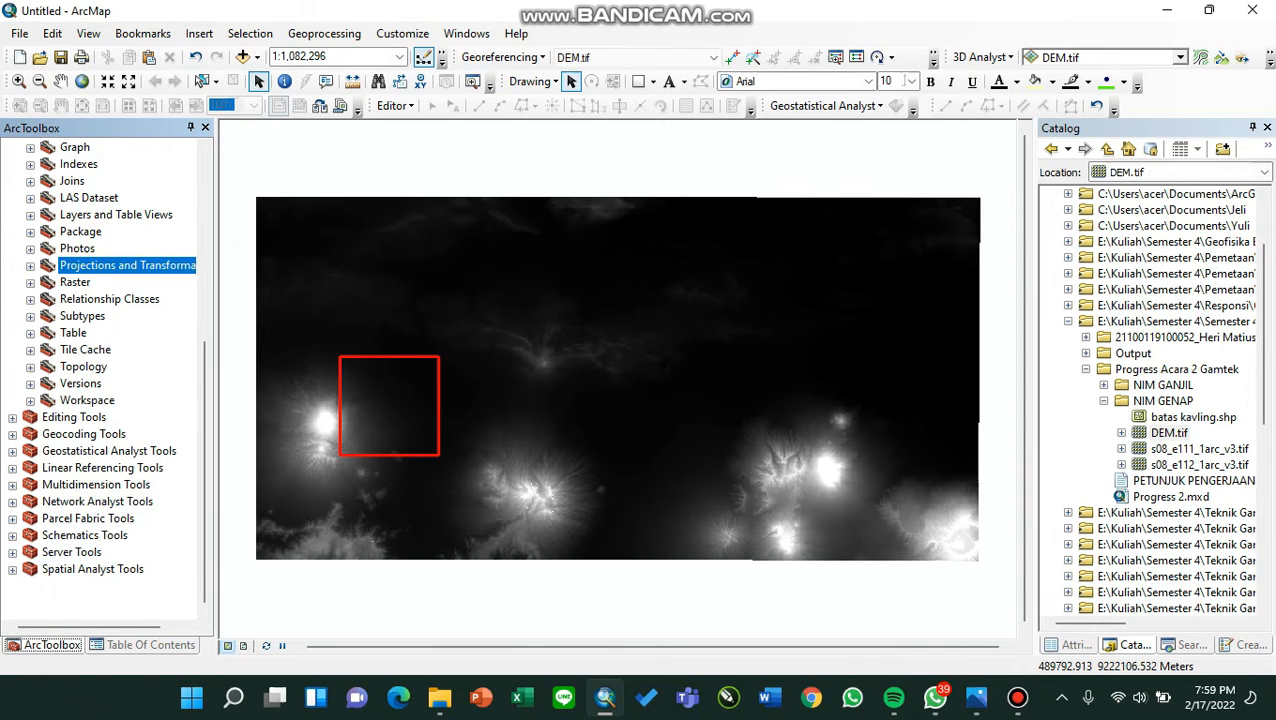
{"action": "scroll", "coordinate": [107, 400], "scroll_direction": "down", "scroll_amount": 1}
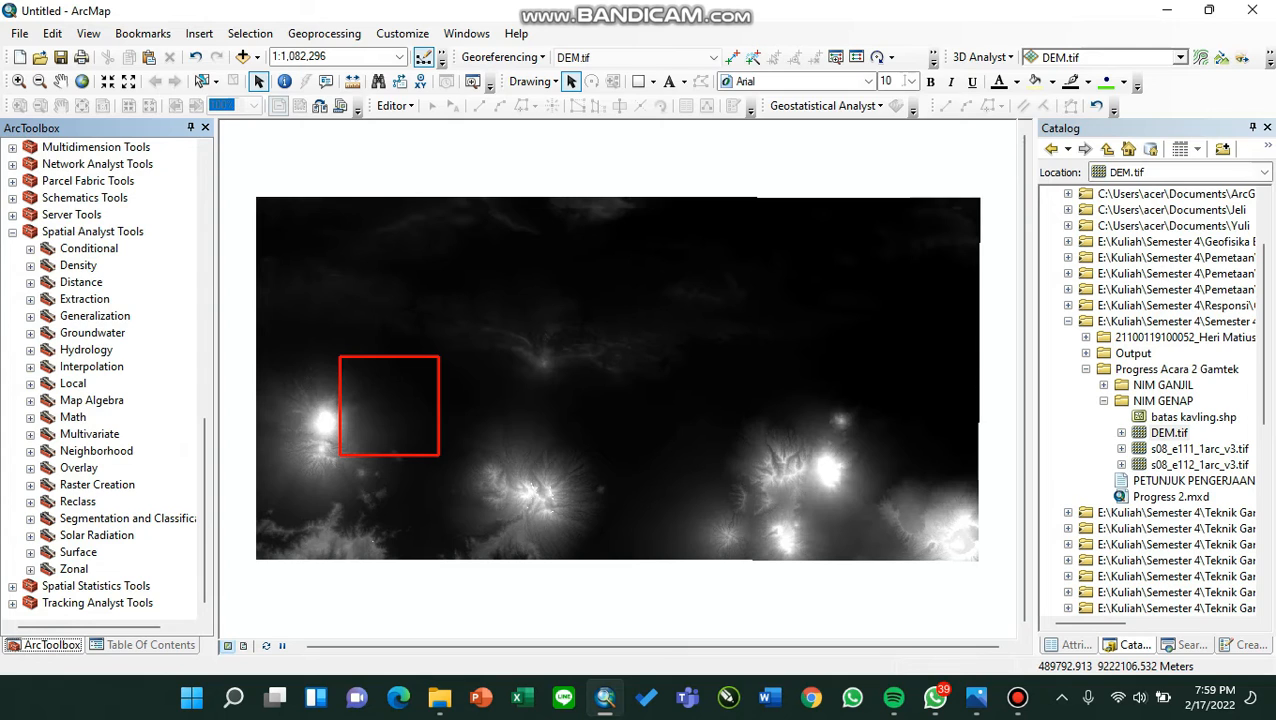
{"action": "left_click", "coordinate": [30, 299]}
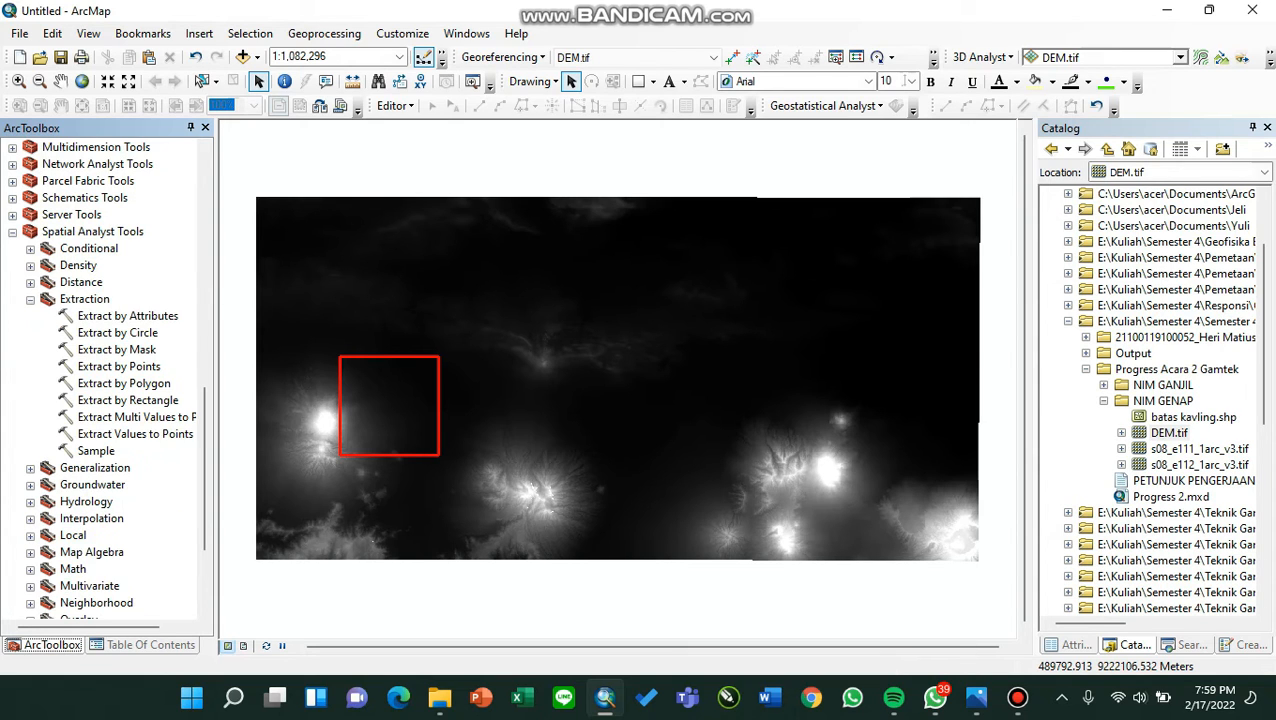
{"action": "double_click", "coordinate": [117, 350]}
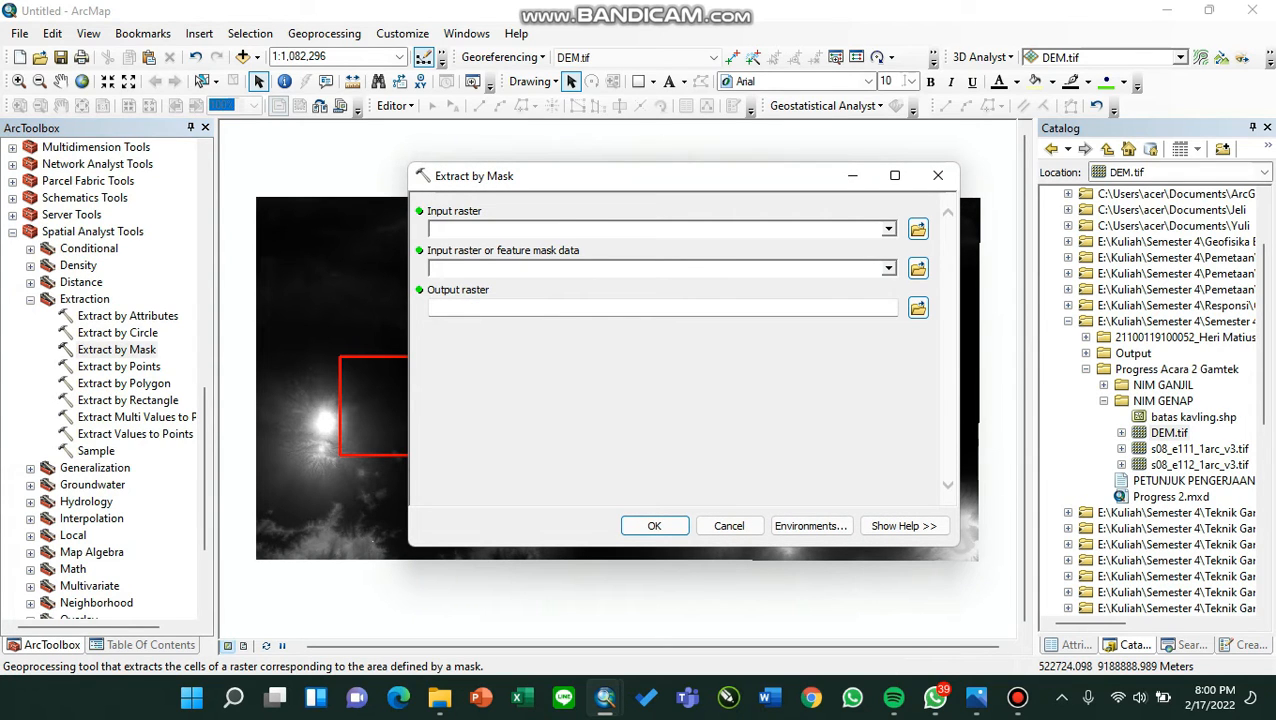
Run Extract by Mask on DEM_ProjectRaster with Kavling as the mask, keeping the default output raster.
{"action": "left_click", "coordinate": [888, 229]}
{"action": "left_click", "coordinate": [480, 250]}
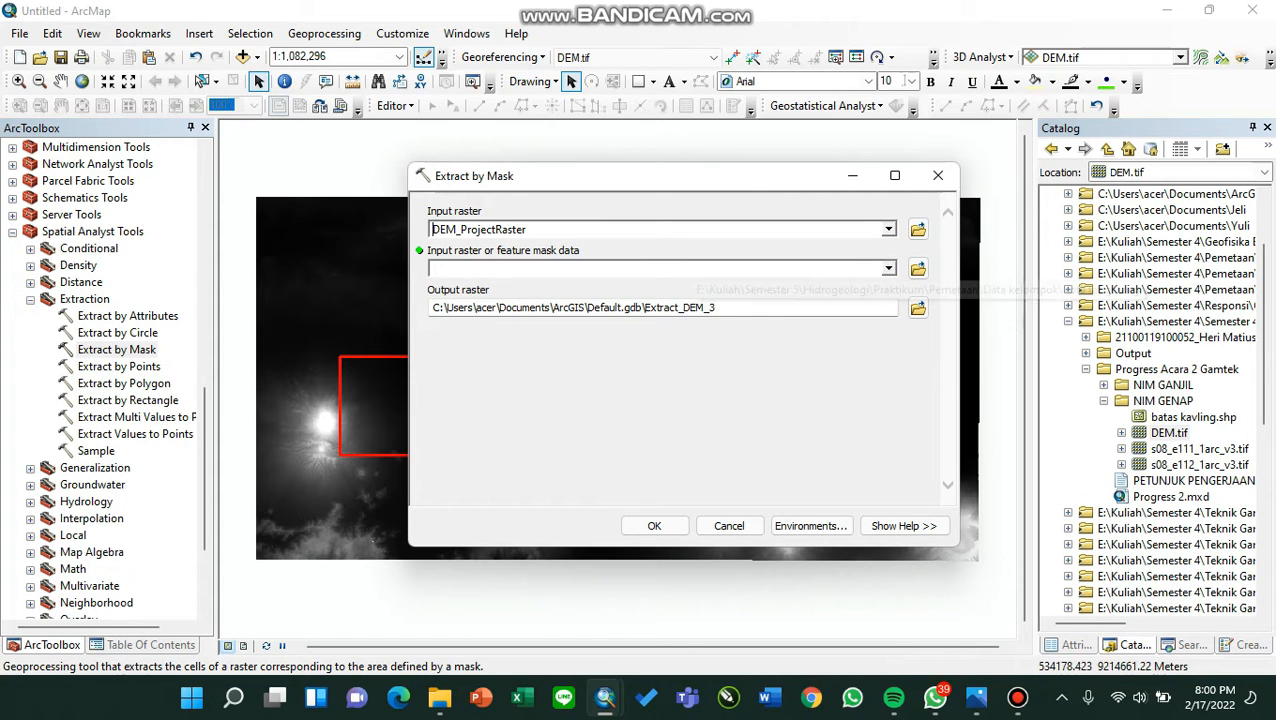
{"action": "left_click", "coordinate": [888, 268]}
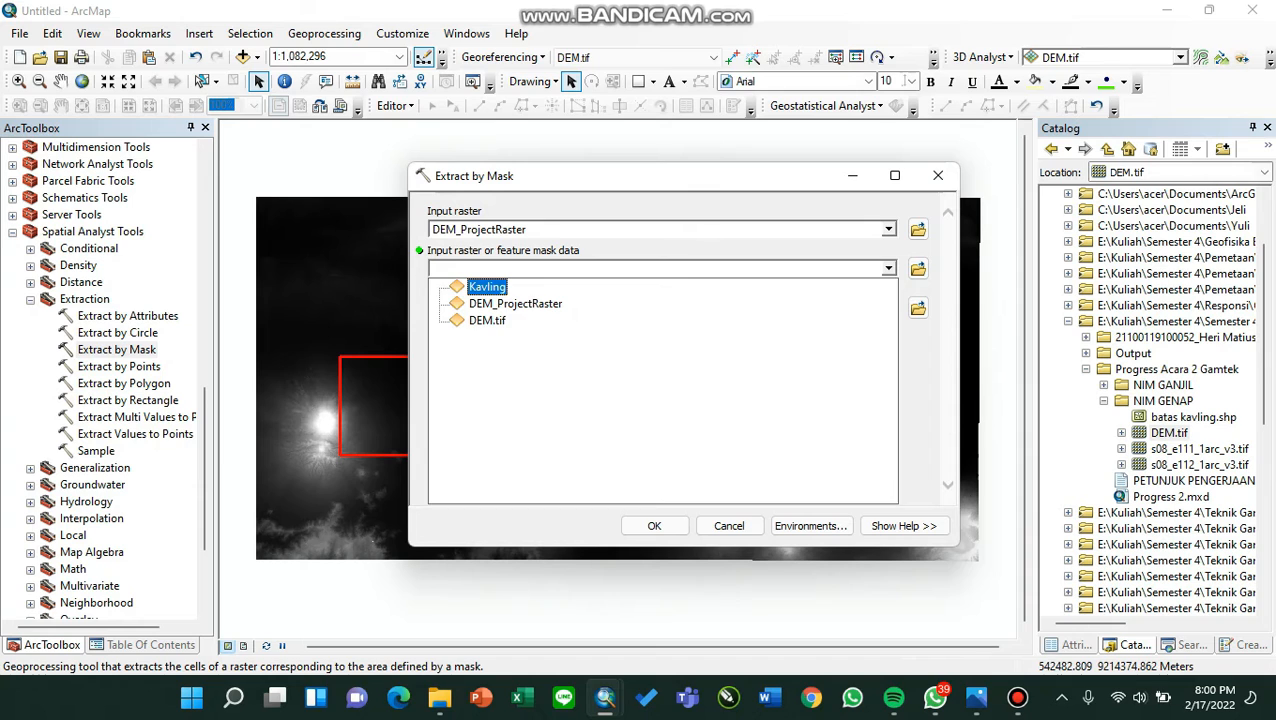
{"action": "left_click", "coordinate": [487, 287]}
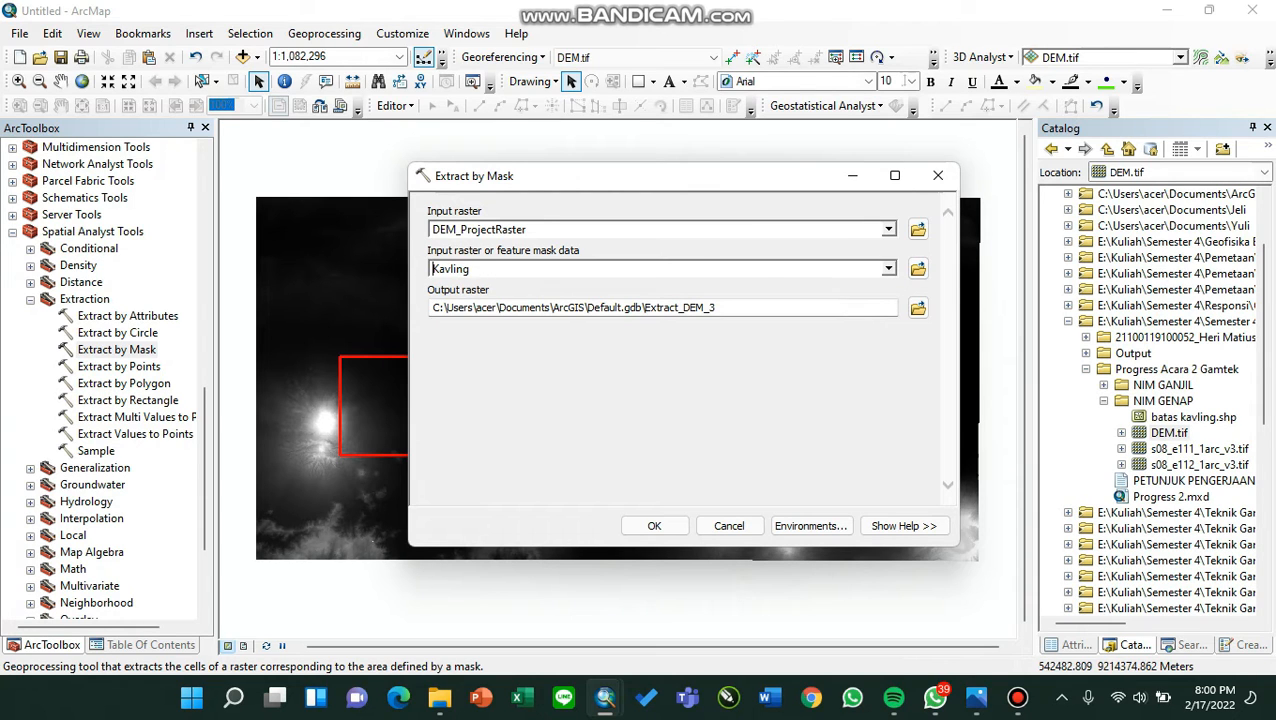
{"action": "left_click", "coordinate": [917, 307]}
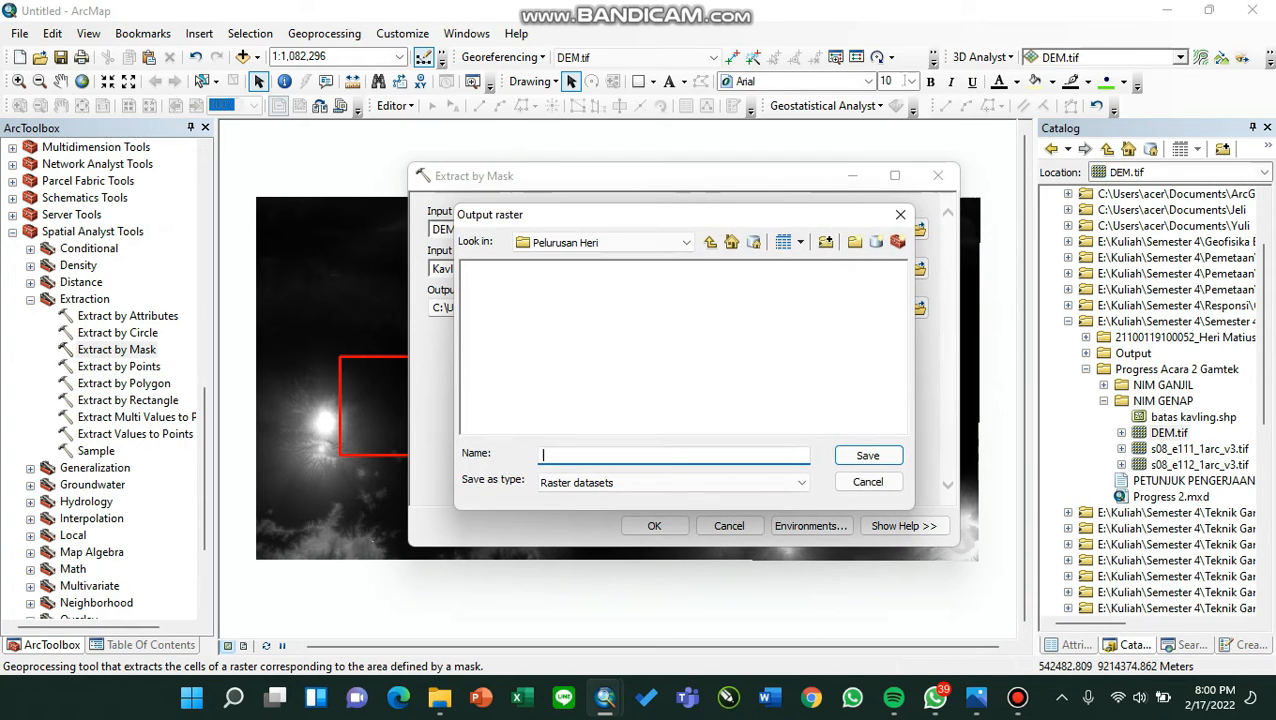
{"action": "left_click", "coordinate": [900, 214]}
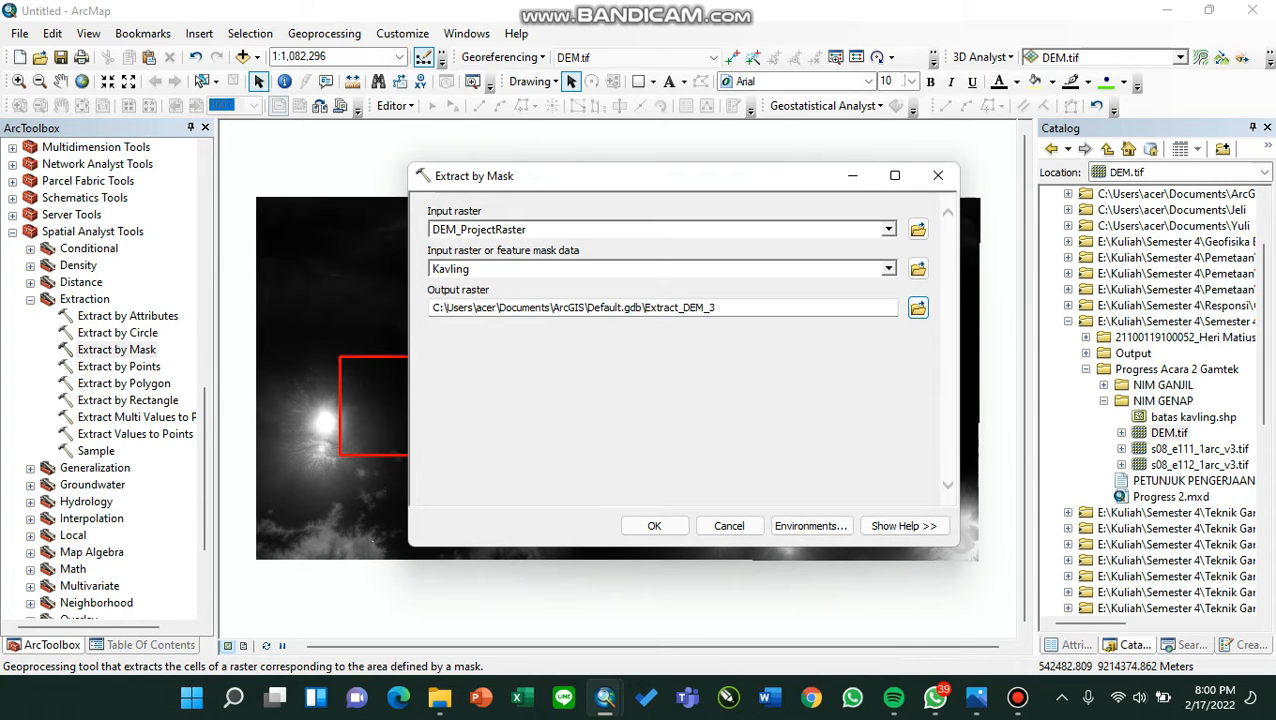
{"action": "left_click", "coordinate": [718, 308]}
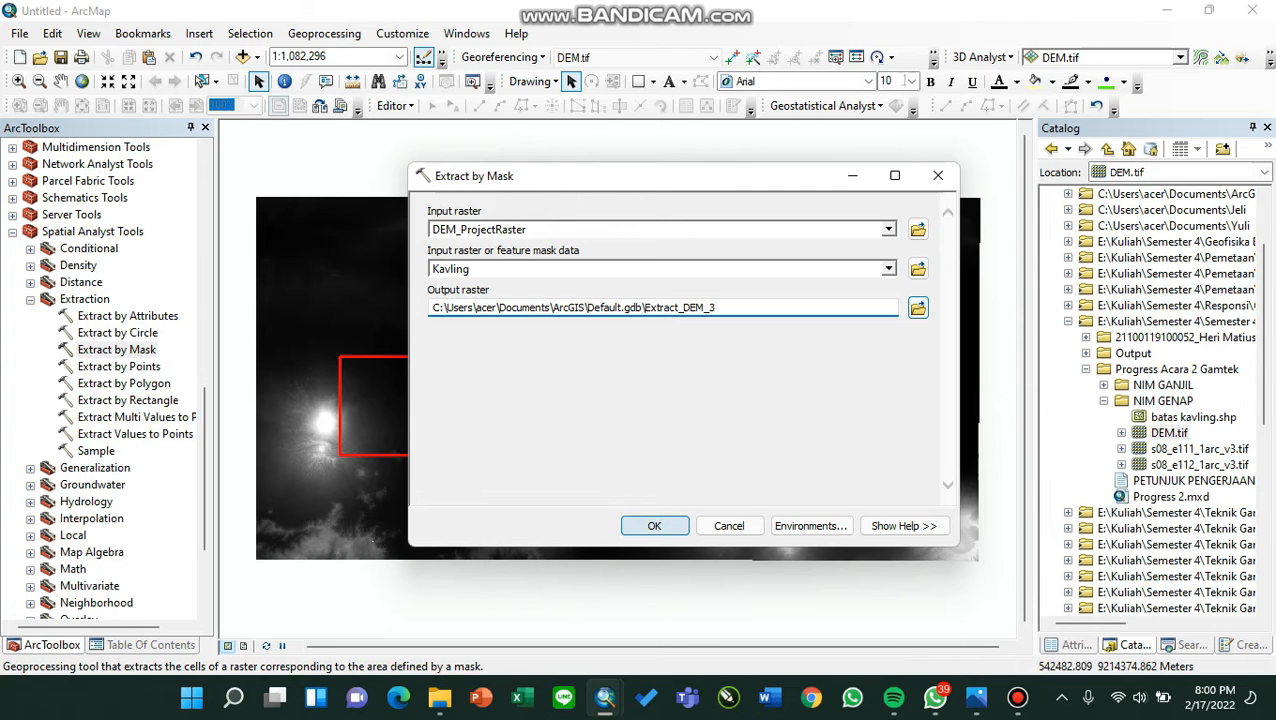
{"action": "left_click", "coordinate": [654, 526]}
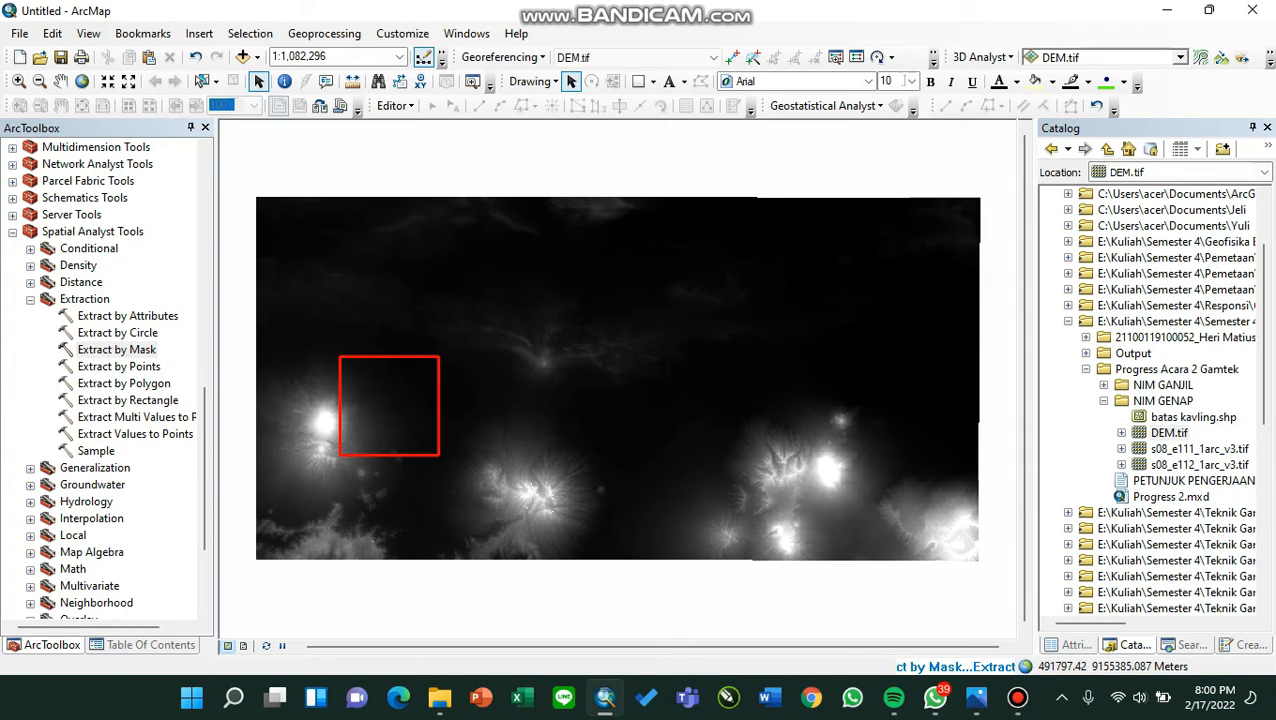
Collapse and hide the DEM_ProjectRaster layer to show only the extracted DEM within the Kavling boundary.
{"action": "scroll", "coordinate": [580, 358], "scroll_direction": "down", "scroll_amount": 2}
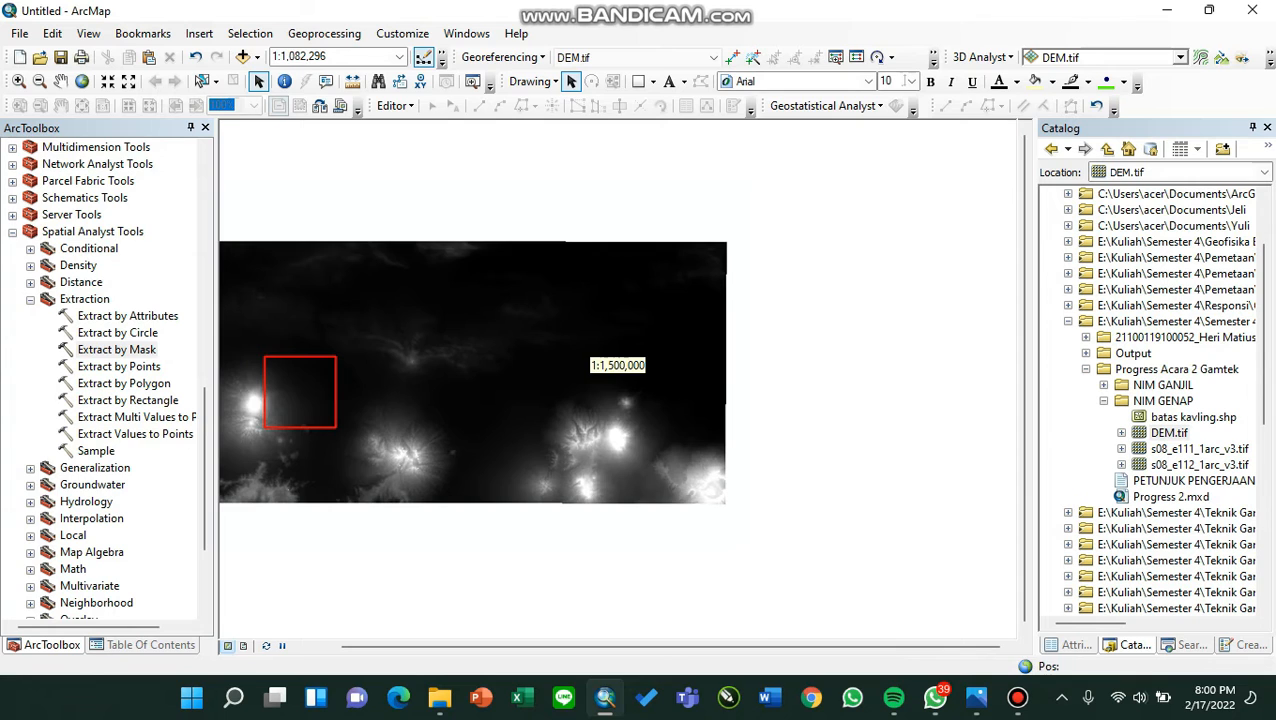
{"action": "scroll", "coordinate": [253, 393], "scroll_direction": "up", "scroll_amount": 2}
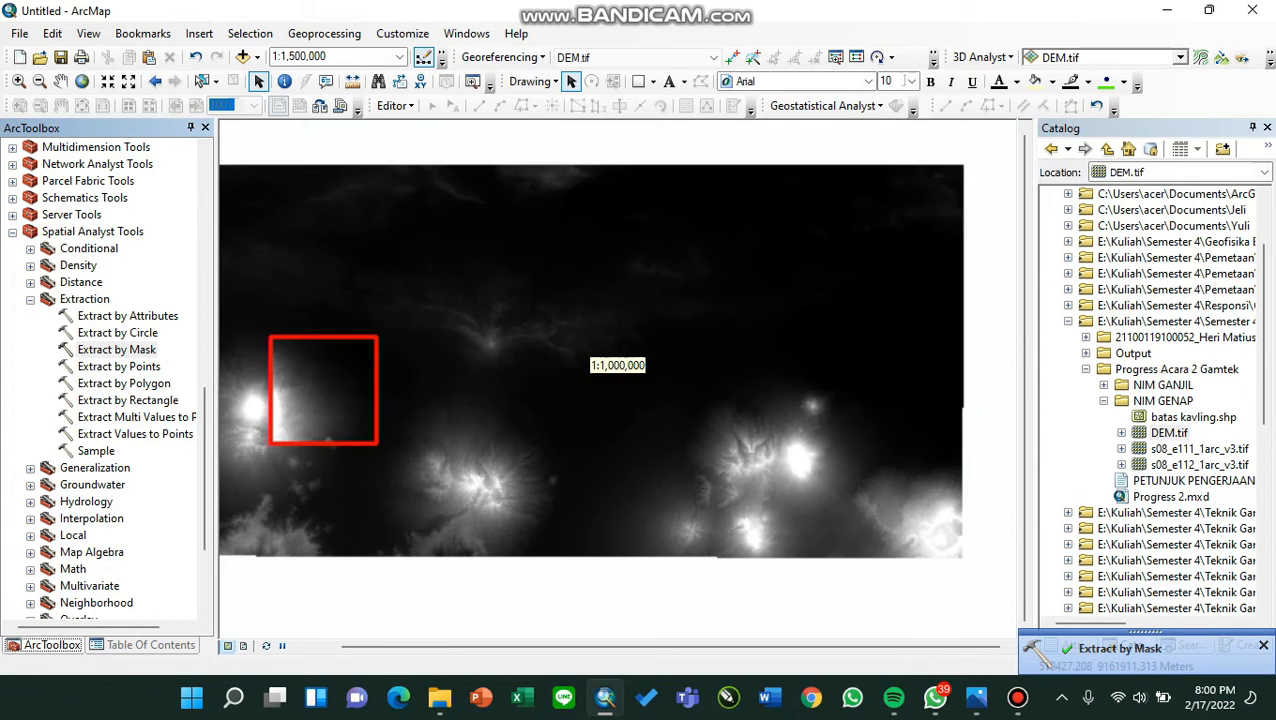
{"action": "left_click", "coordinate": [151, 644]}
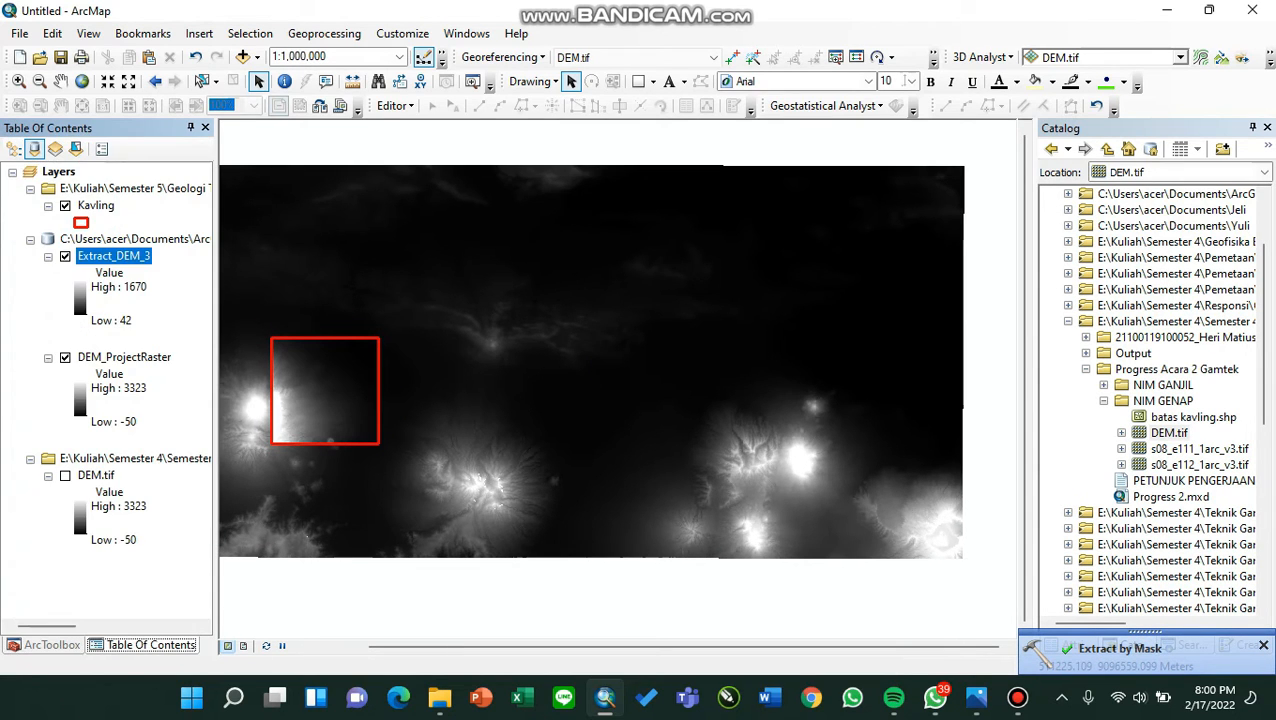
{"action": "left_click", "coordinate": [48, 357]}
{"action": "left_click", "coordinate": [65, 357]}
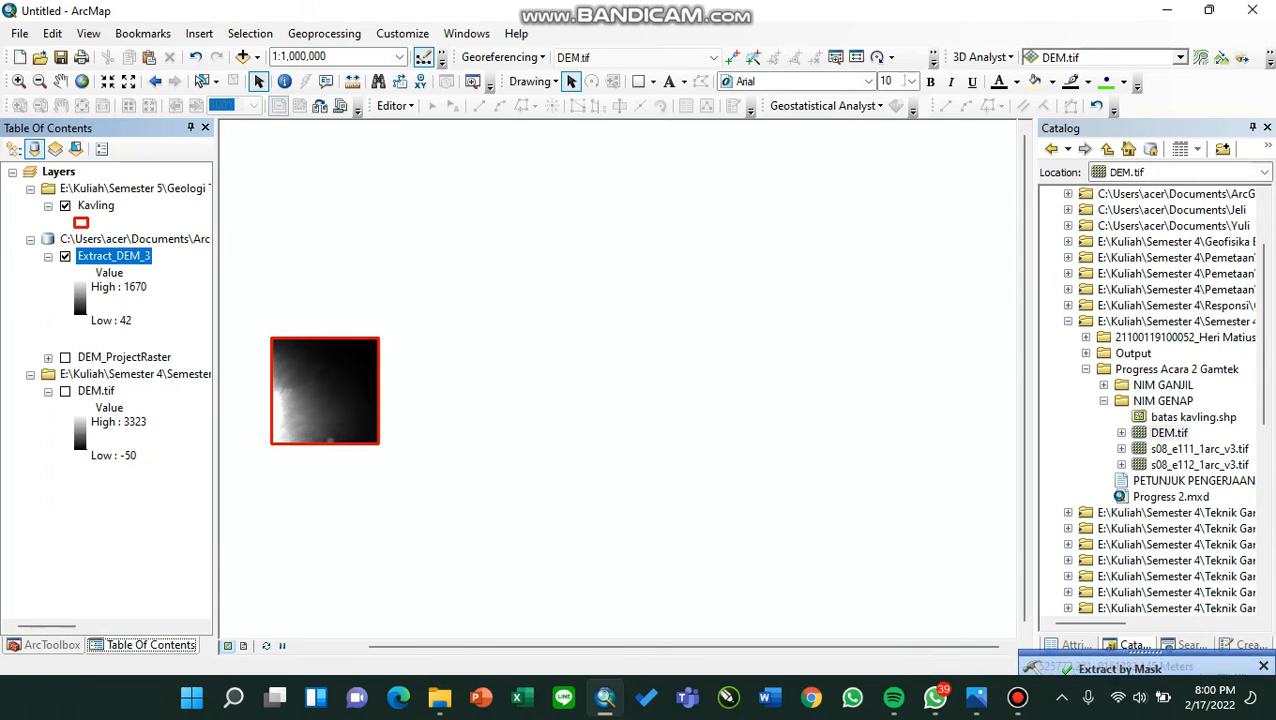
{"action": "scroll", "coordinate": [260, 398], "scroll_direction": "up", "scroll_amount": 4}
{"action": "scroll", "coordinate": [595, 372], "scroll_direction": "up", "scroll_amount": 1}
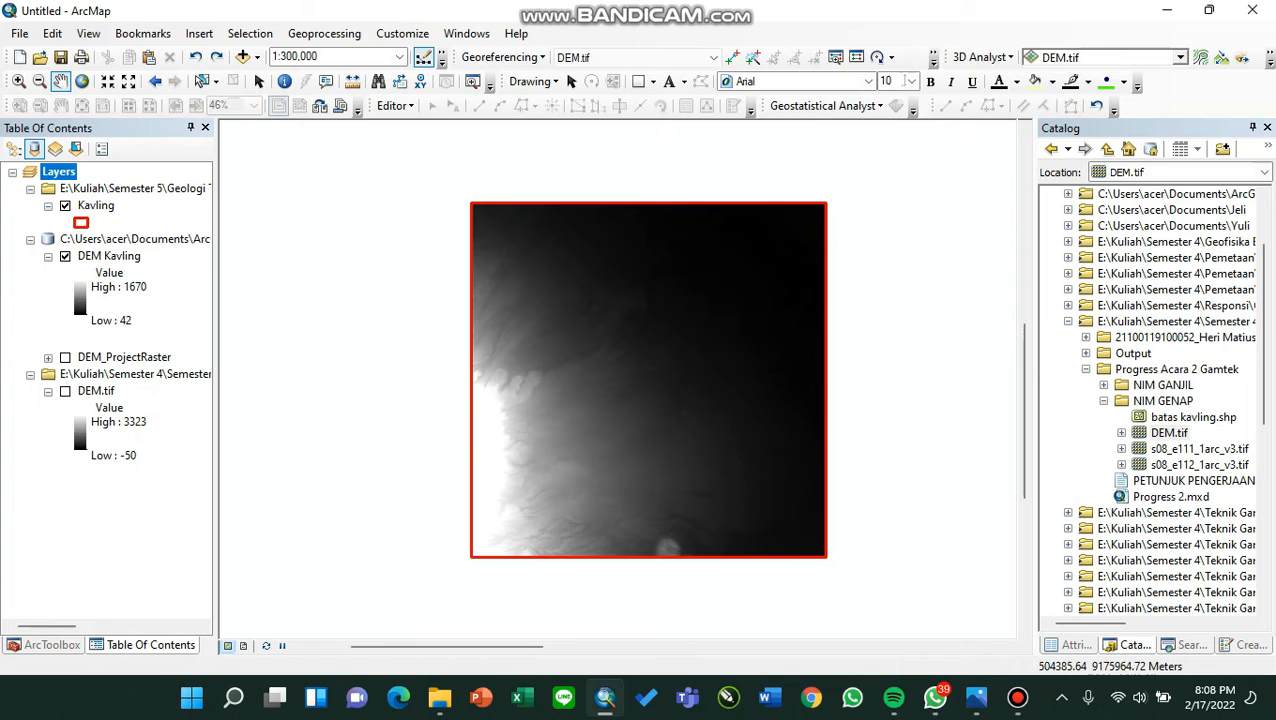
Open the Spatial Analyst Contour surface tool and choose DEM Kavling as its input raster.
{"action": "left_click", "coordinate": [109, 256]}
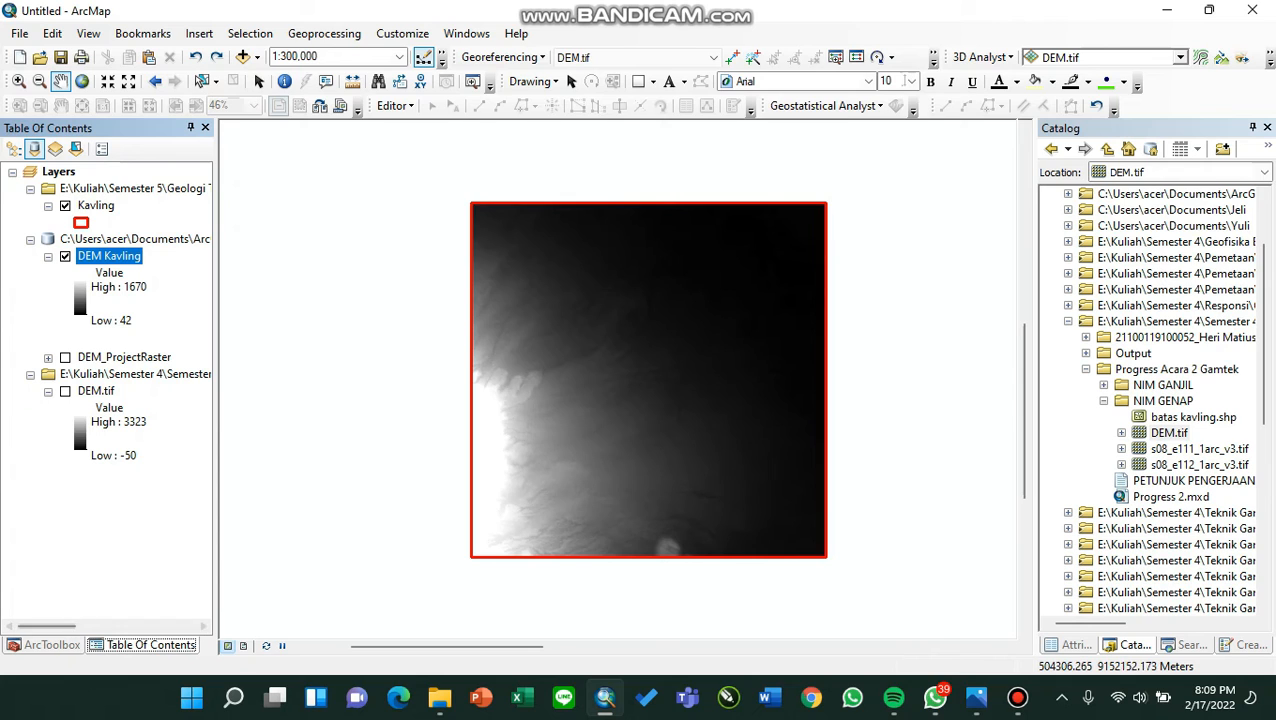
{"action": "left_click", "coordinate": [48, 645]}
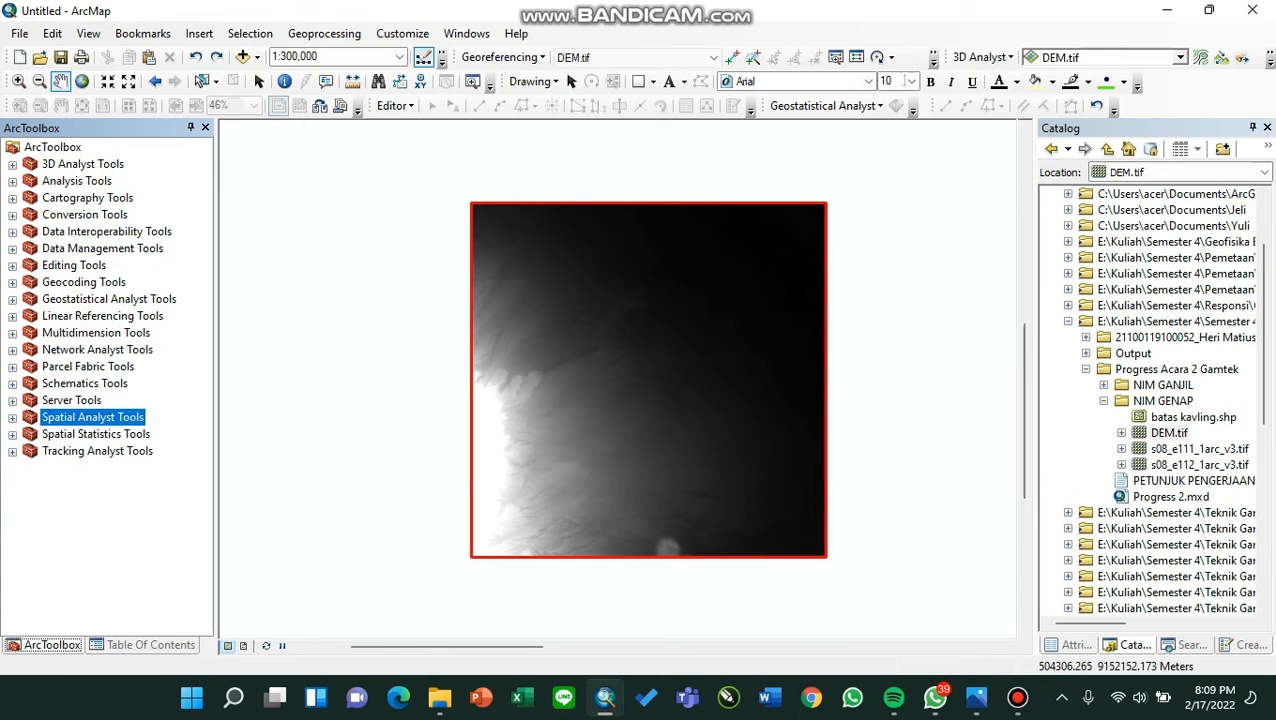
{"action": "left_click", "coordinate": [12, 418]}
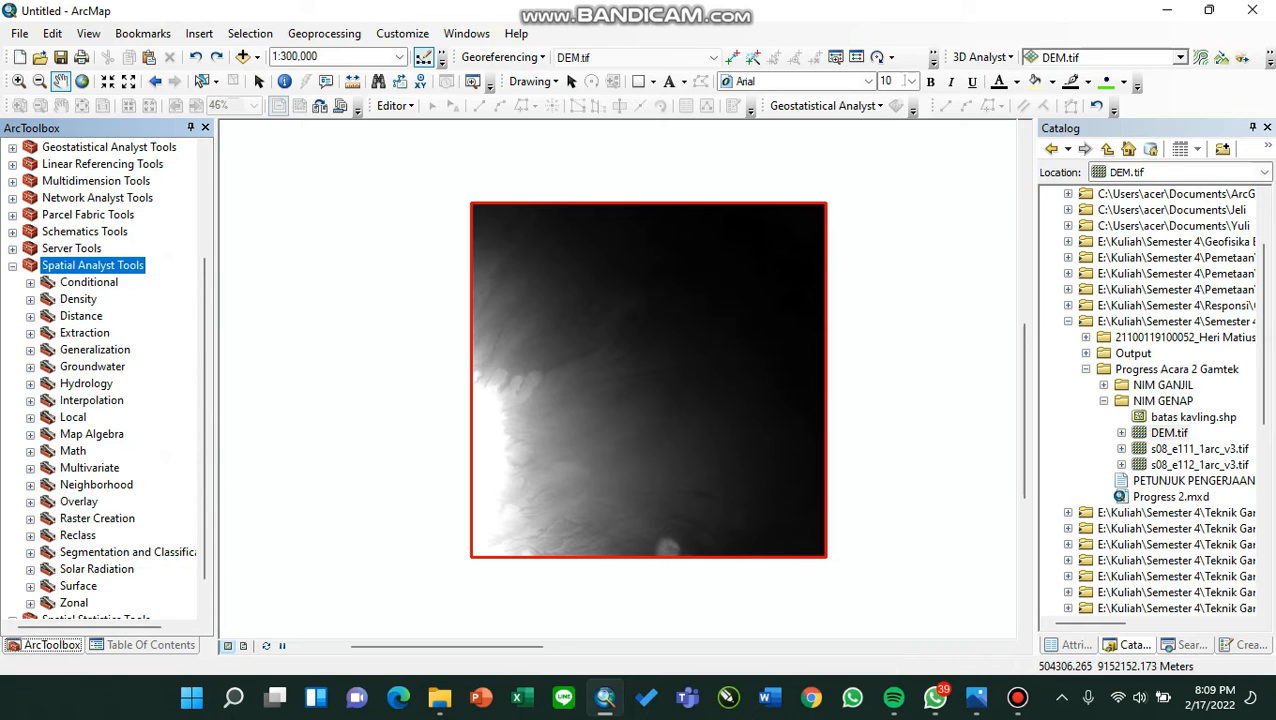
{"action": "scroll", "coordinate": [102, 363], "scroll_direction": "down", "scroll_amount": 1}
{"action": "left_click", "coordinate": [30, 553]}
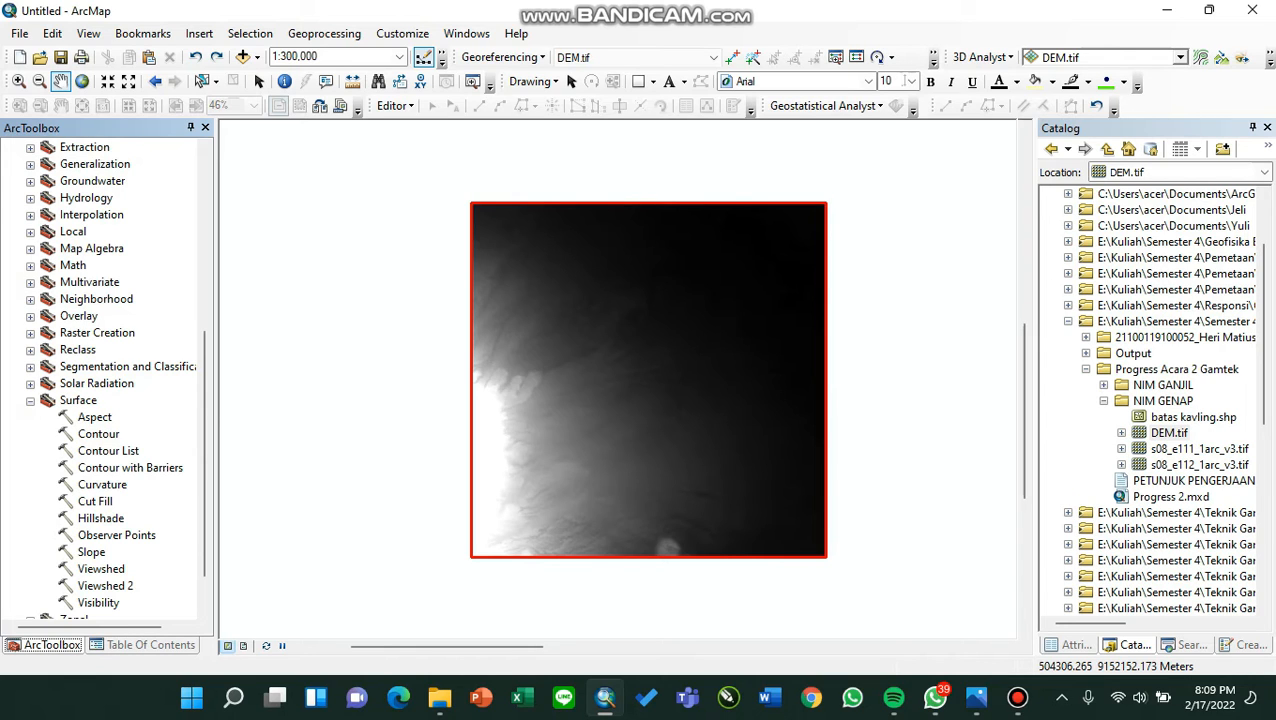
{"action": "double_click", "coordinate": [98, 434]}
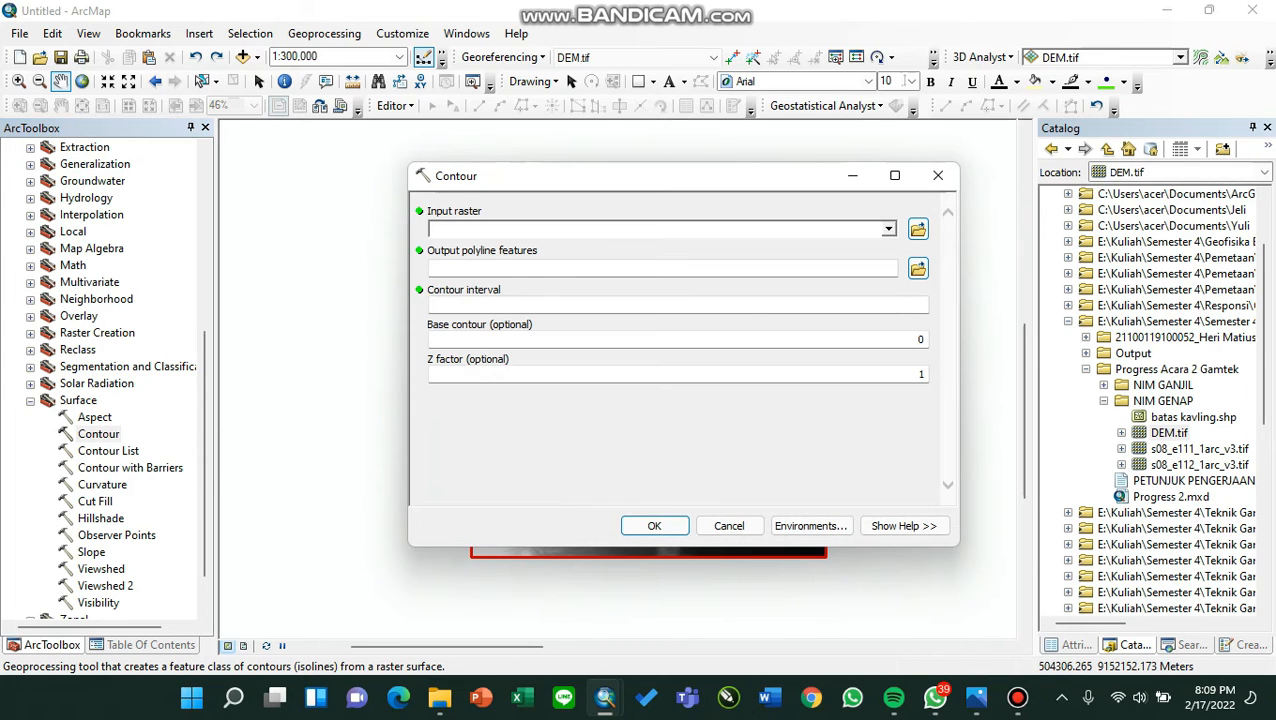
{"action": "left_click", "coordinate": [888, 229]}
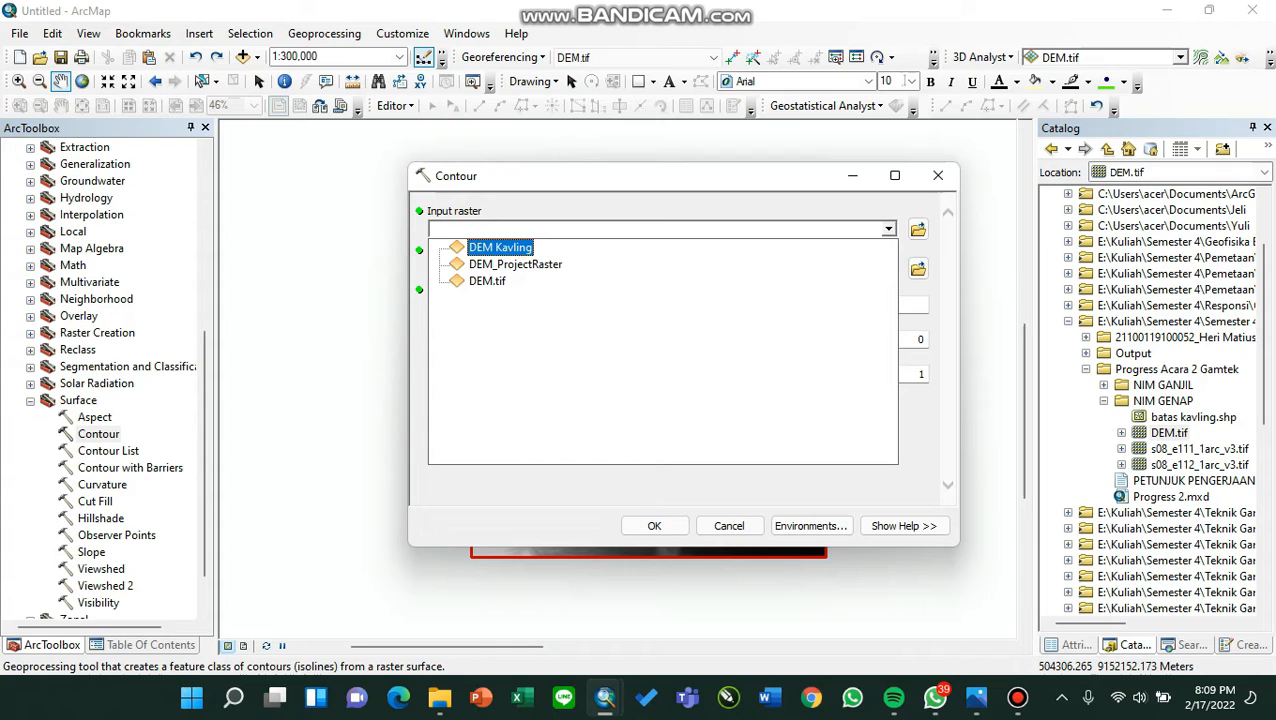
{"action": "left_click", "coordinate": [500, 247]}
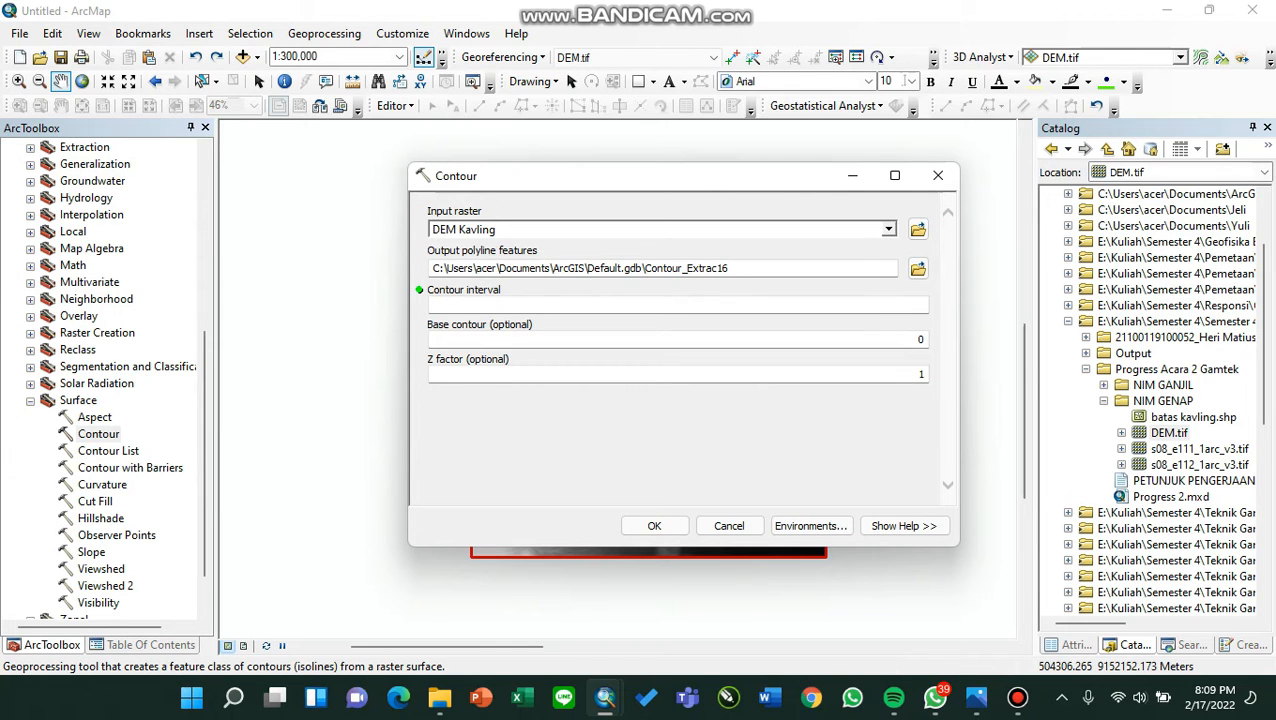
Set the contour interval to 12 and run the Contour tool with the default output polyline features.
{"action": "left_click", "coordinate": [678, 305]}
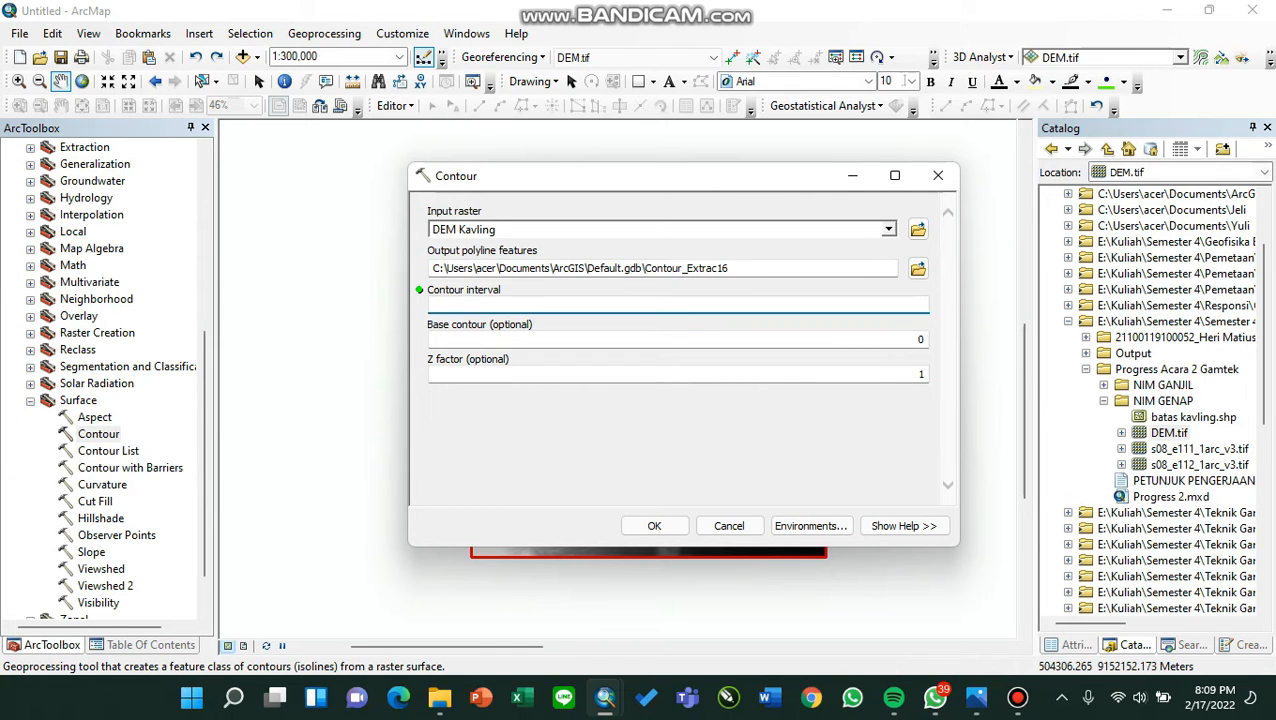
{"action": "left_click", "coordinate": [918, 268]}
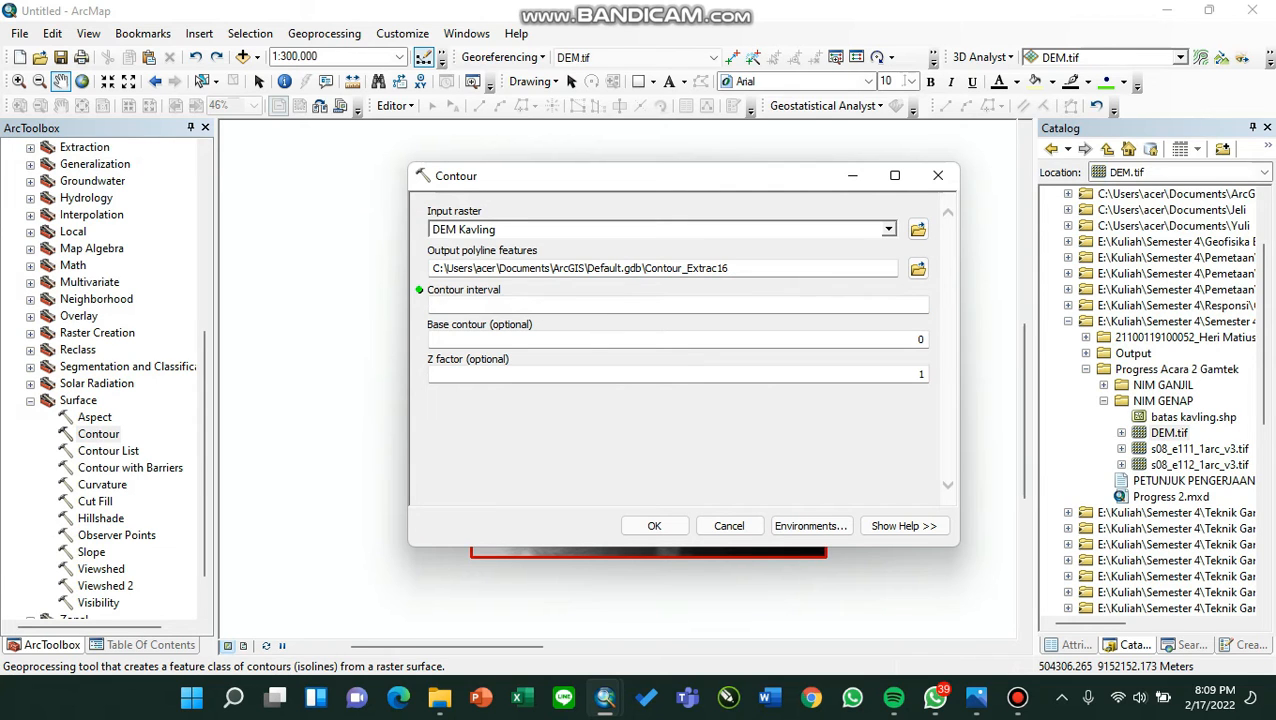
{"action": "left_click", "coordinate": [678, 305]}
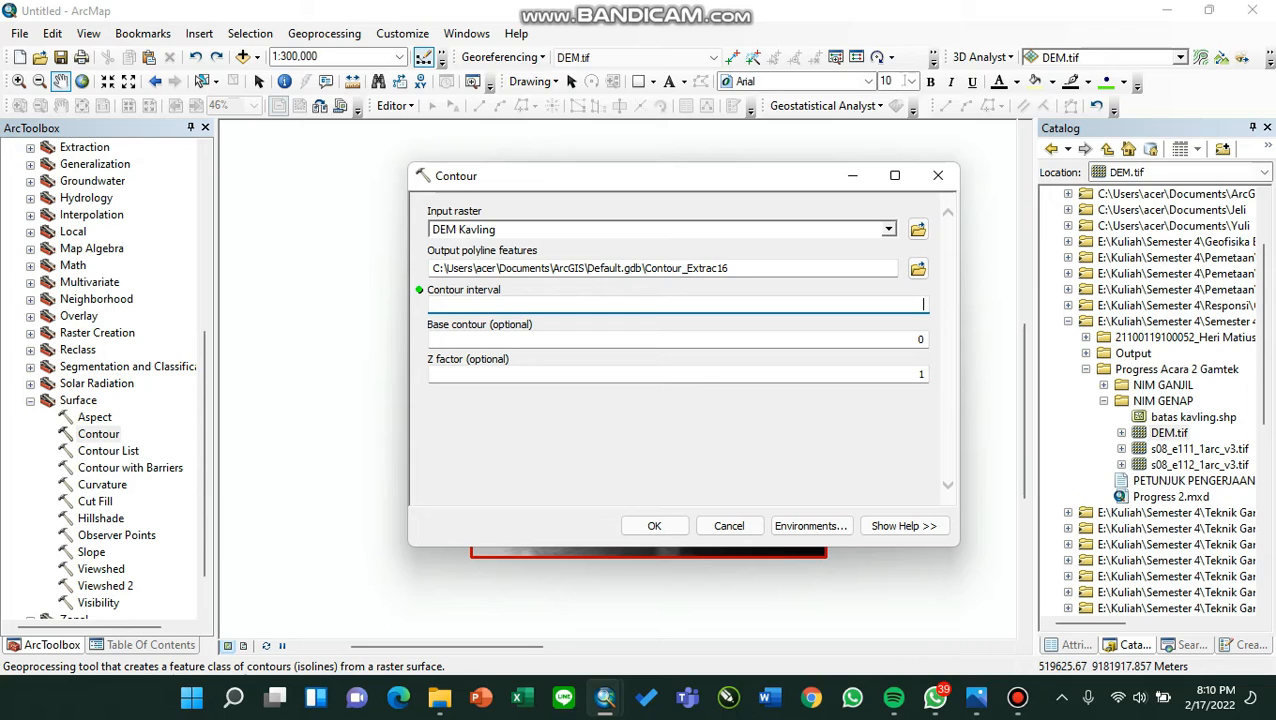
{"action": "type", "text": "12"}
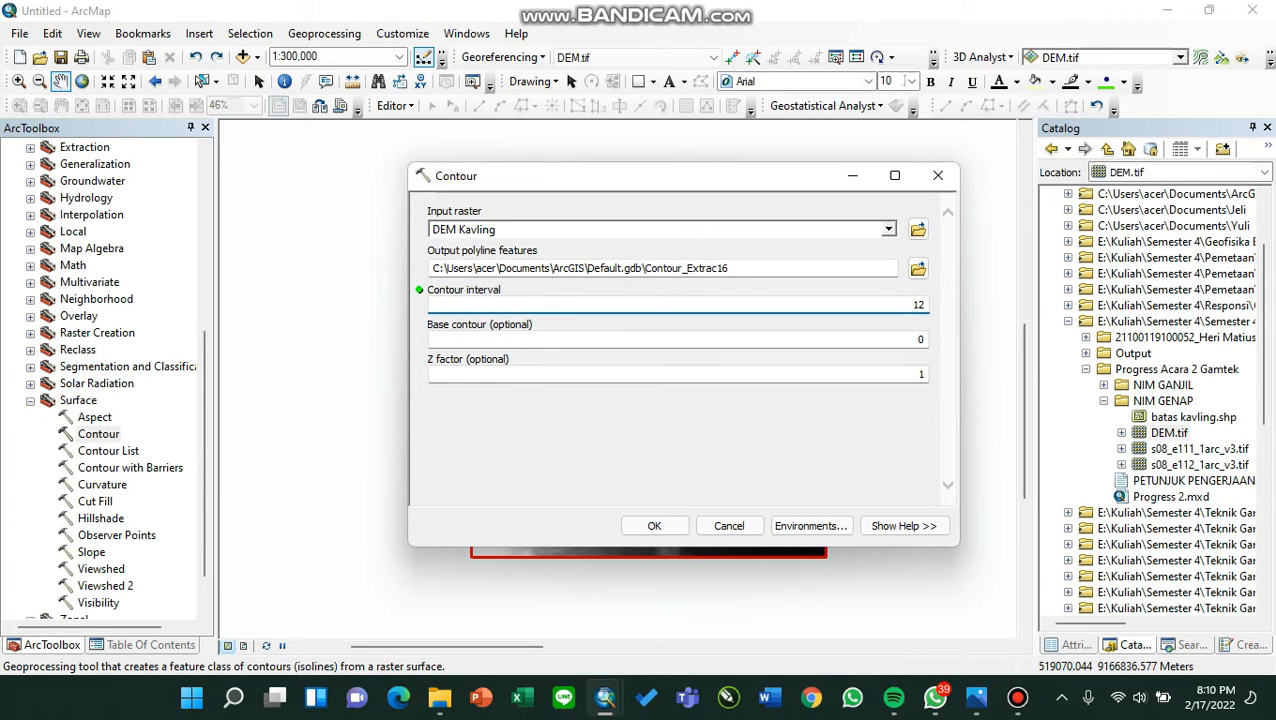
{"action": "left_click", "coordinate": [654, 525]}
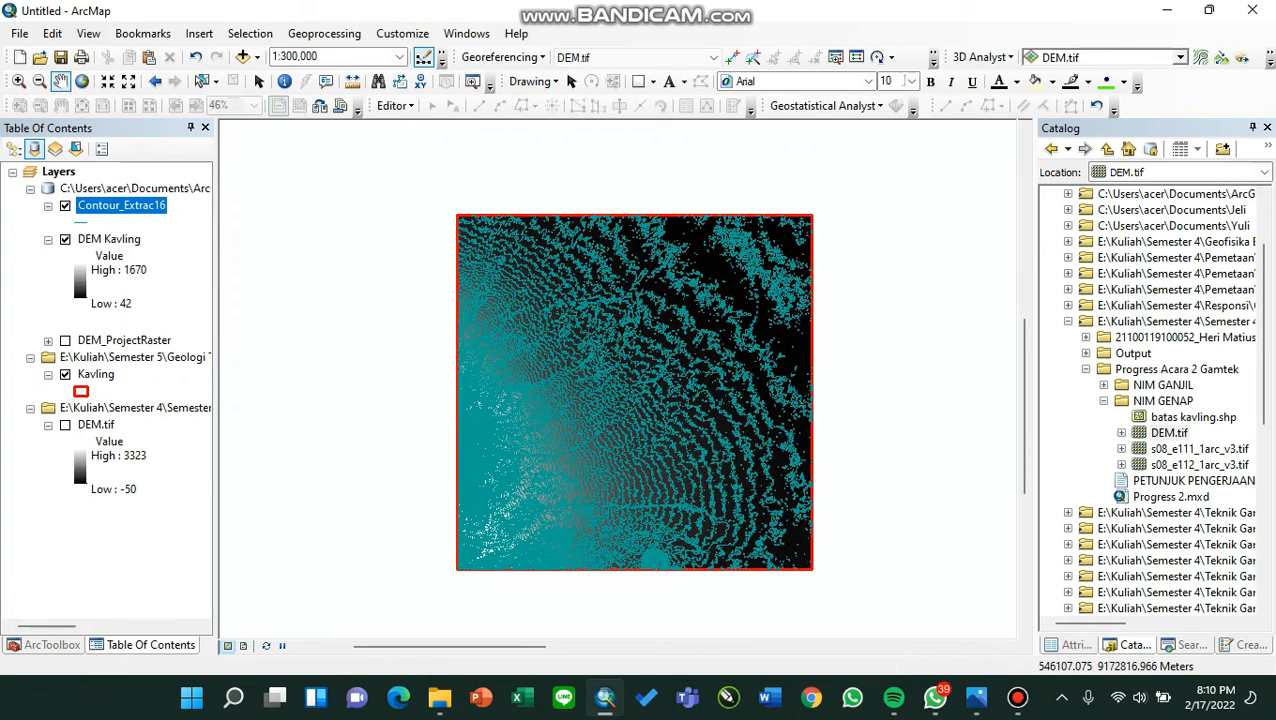
Change the line color of the Contour_Extrac16 layer to dark gray and inspect the contours up close.
{"action": "left_click", "coordinate": [81, 222]}
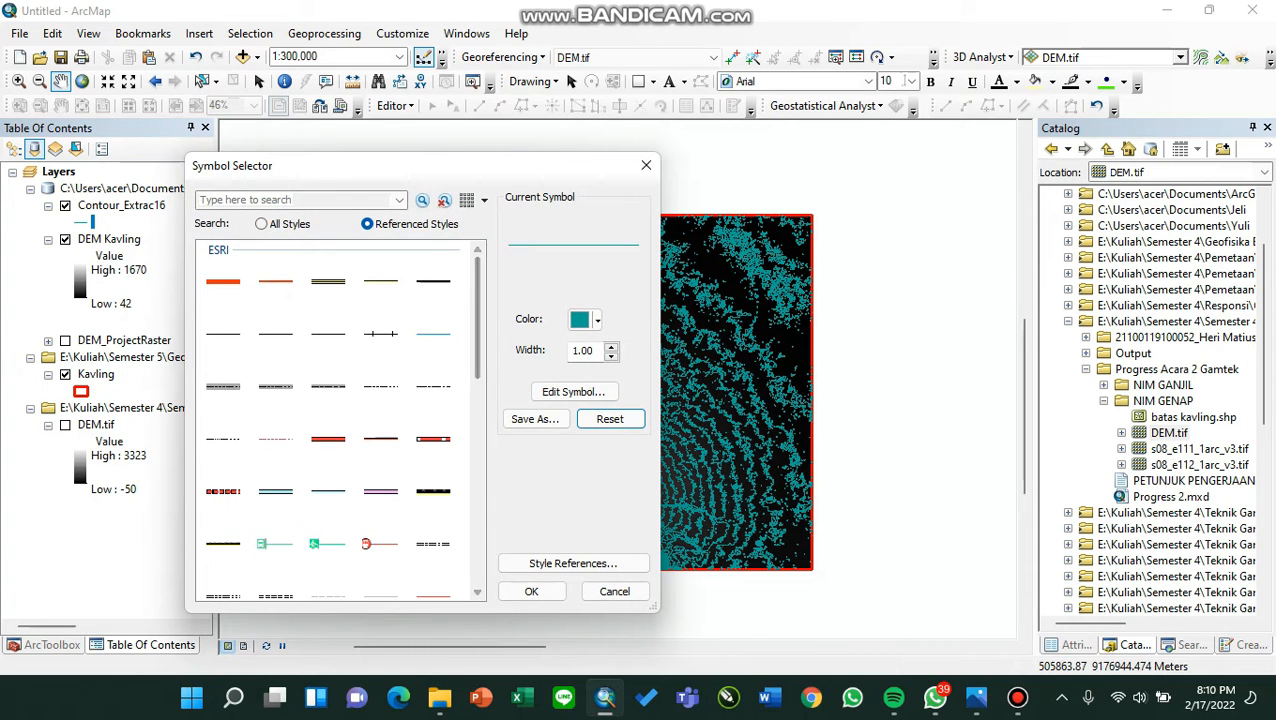
{"action": "left_click", "coordinate": [586, 319]}
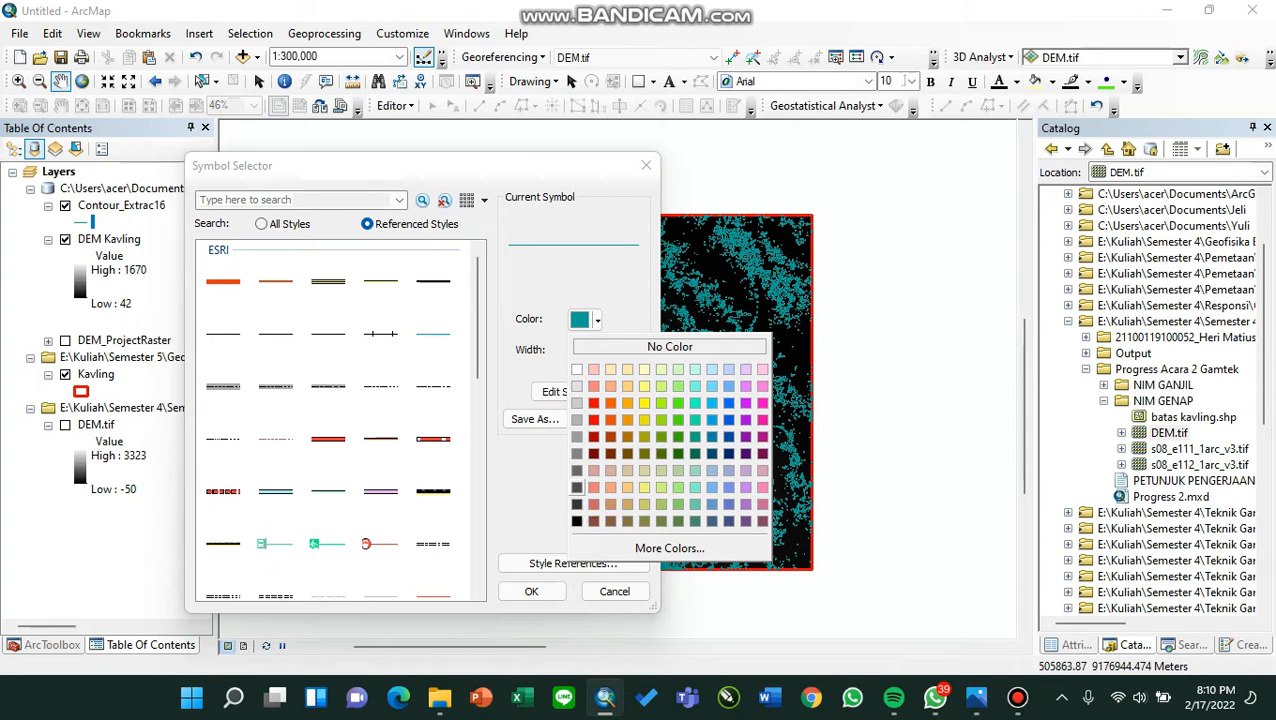
{"action": "left_click", "coordinate": [576, 487]}
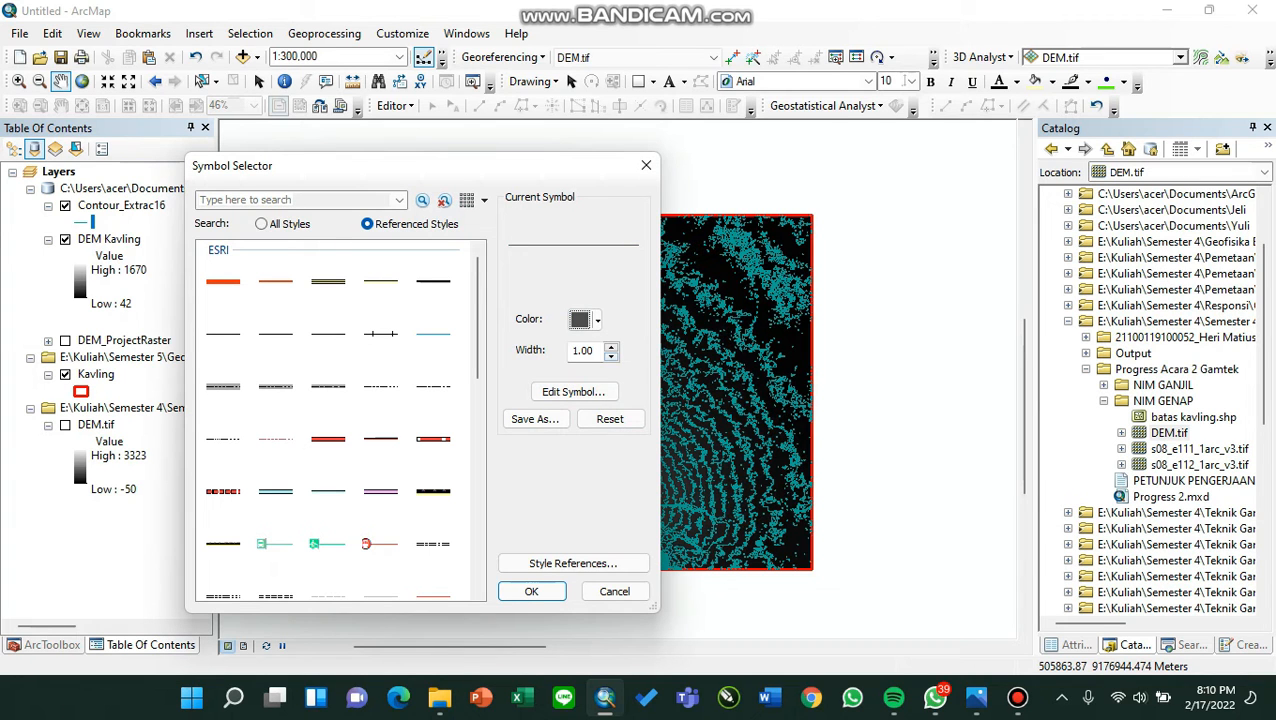
{"action": "left_click", "coordinate": [531, 591]}
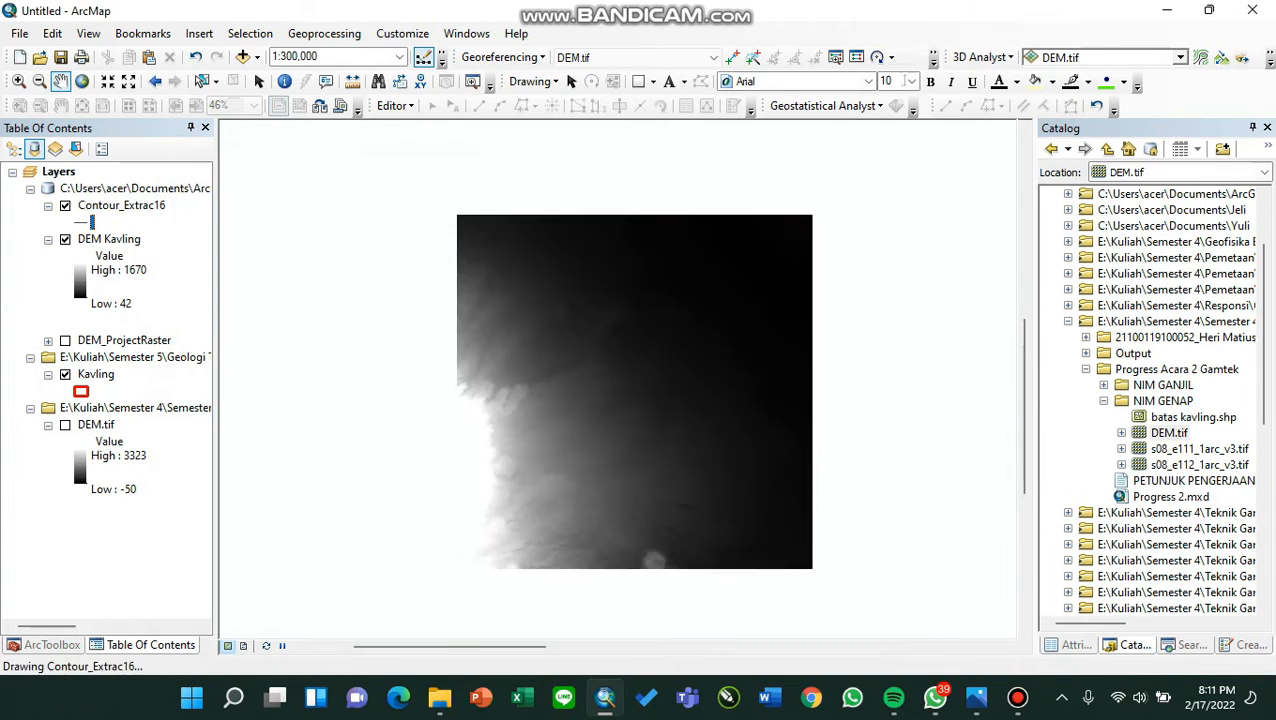
{"action": "scroll", "coordinate": [616, 378], "scroll_direction": "down", "scroll_amount": 5}
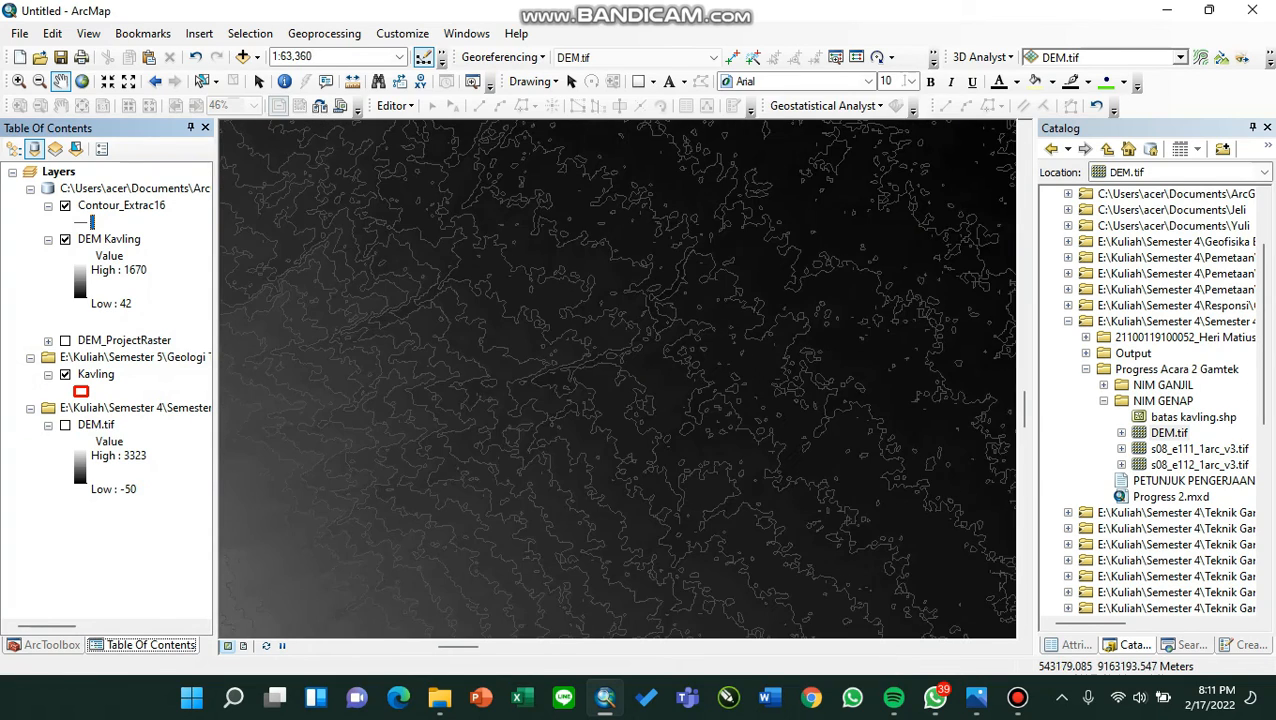
Examine the unsmoothed Contour_Extrac16 lines up close and across the full Kavling boundary.
{"action": "scroll", "coordinate": [612, 370], "scroll_direction": "down", "scroll_amount": 3}
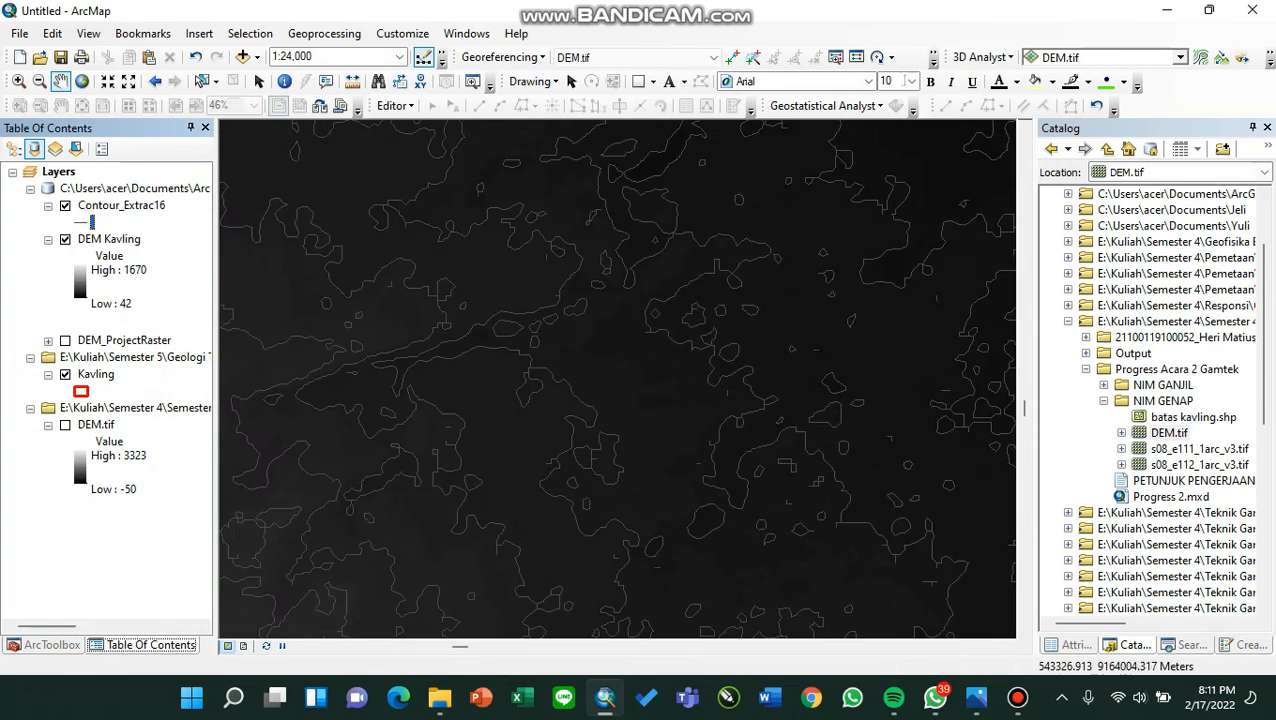
{"action": "scroll", "coordinate": [536, 368], "scroll_direction": "up", "scroll_amount": 2}
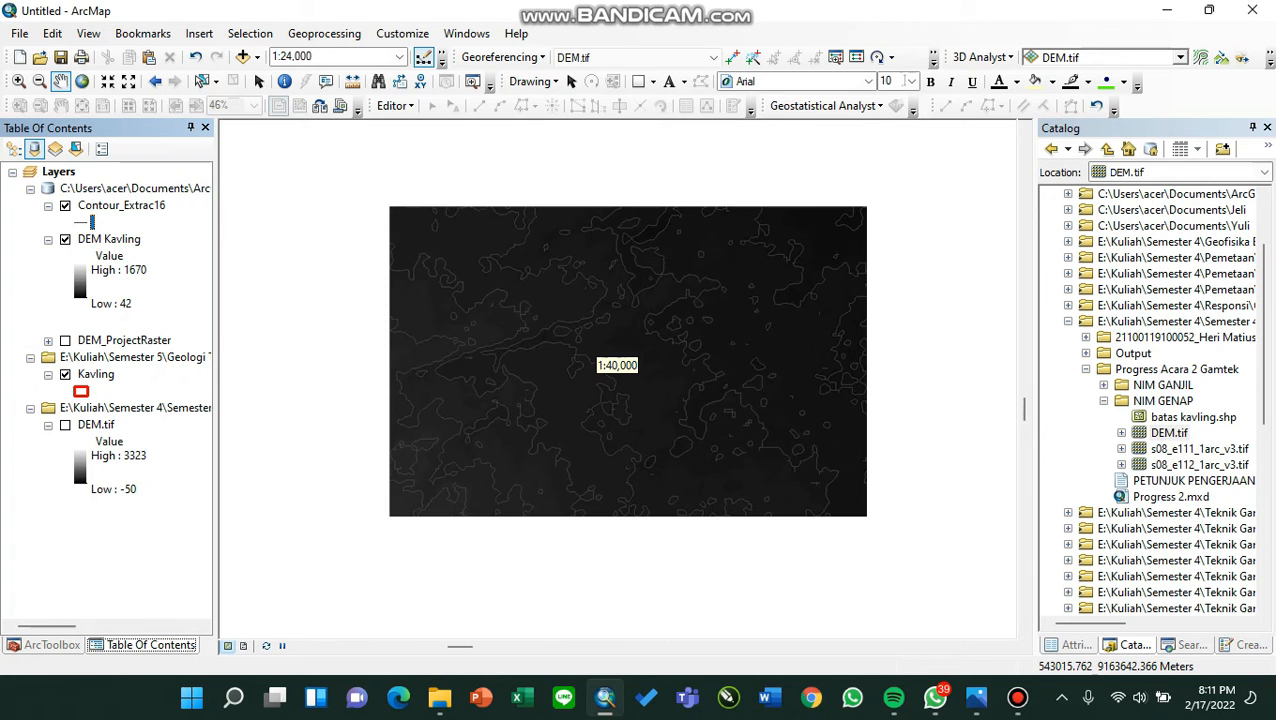
{"action": "scroll", "coordinate": [617, 368], "scroll_direction": "up", "scroll_amount": 2}
{"action": "scroll", "coordinate": [617, 368], "scroll_direction": "up", "scroll_amount": 1}
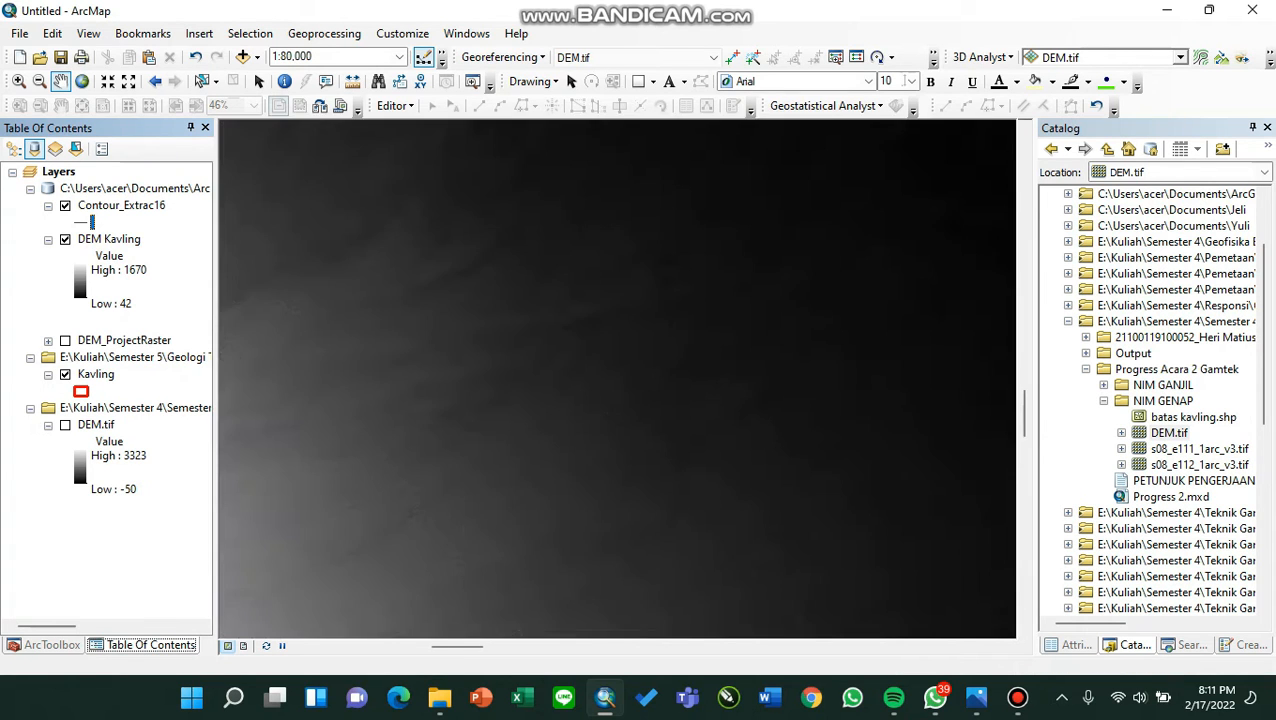
{"action": "scroll", "coordinate": [600, 350], "scroll_direction": "up", "scroll_amount": 1}
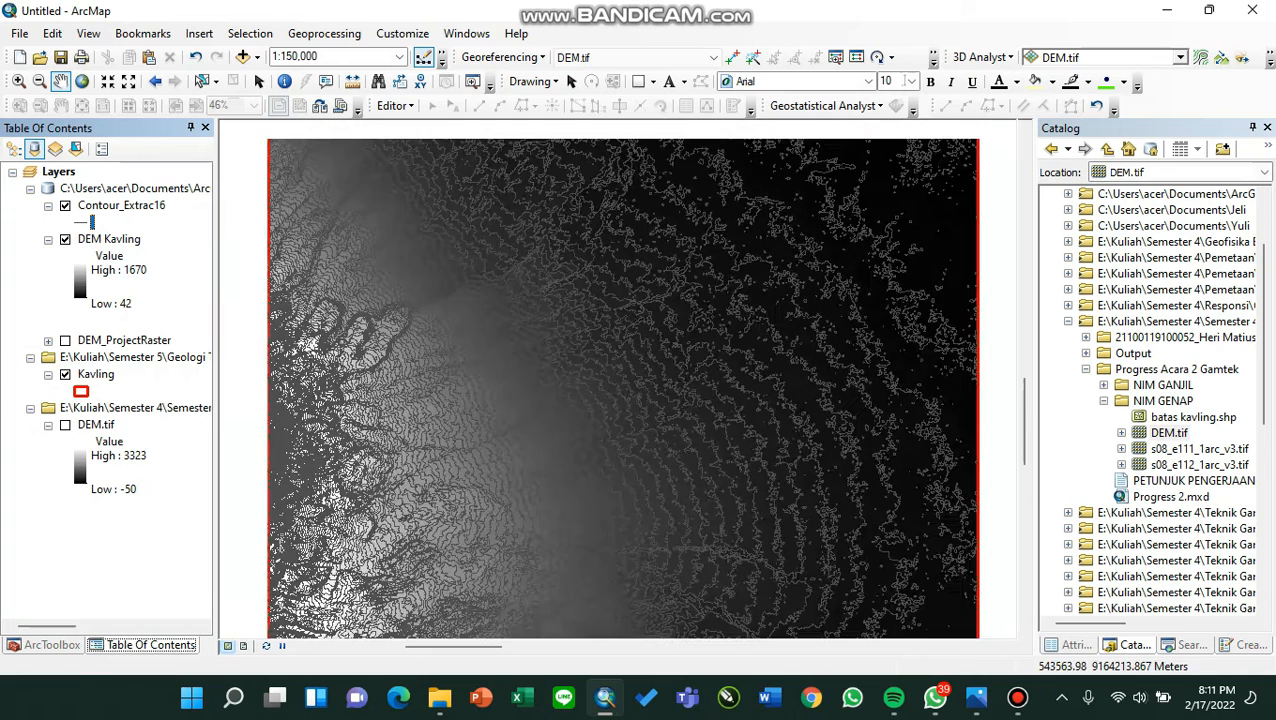
{"action": "left_click_drag", "start_coordinate": [690, 490], "coordinate": [692, 577]}
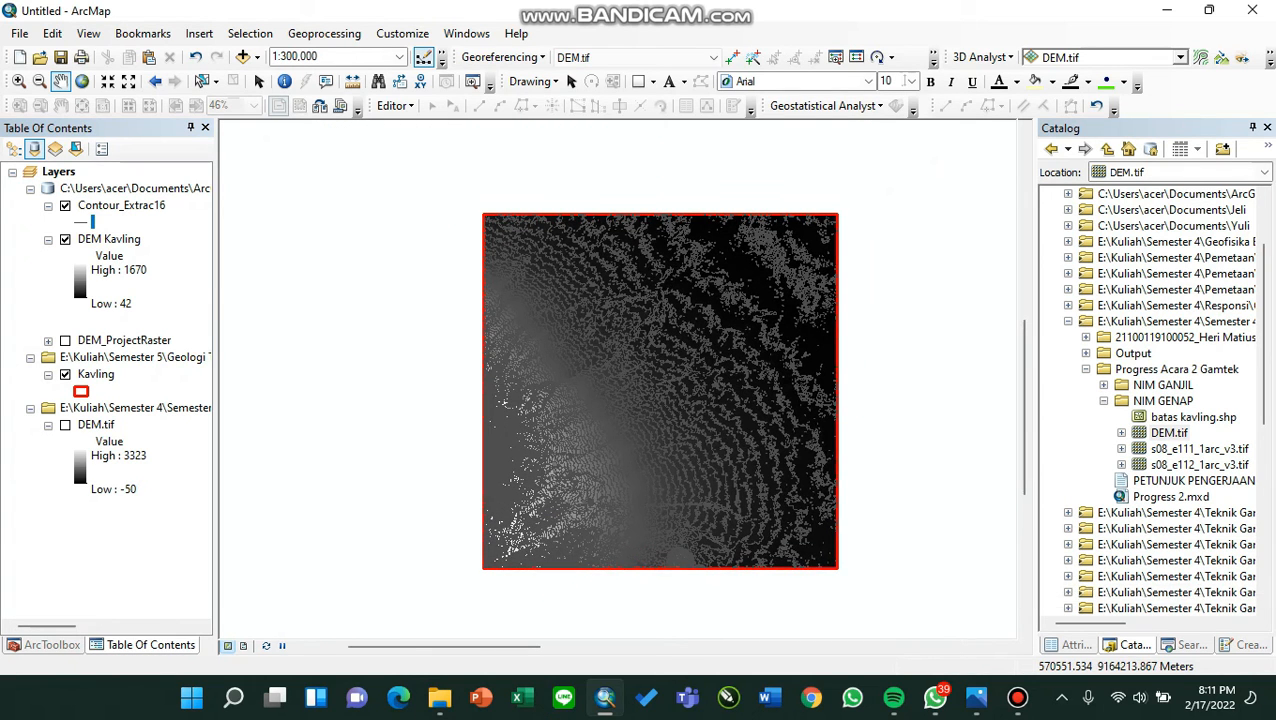
Search the geoprocessing tools for "smooth line" and open the Smooth Line (Cartography) tool.
{"action": "left_click", "coordinate": [1190, 645]}
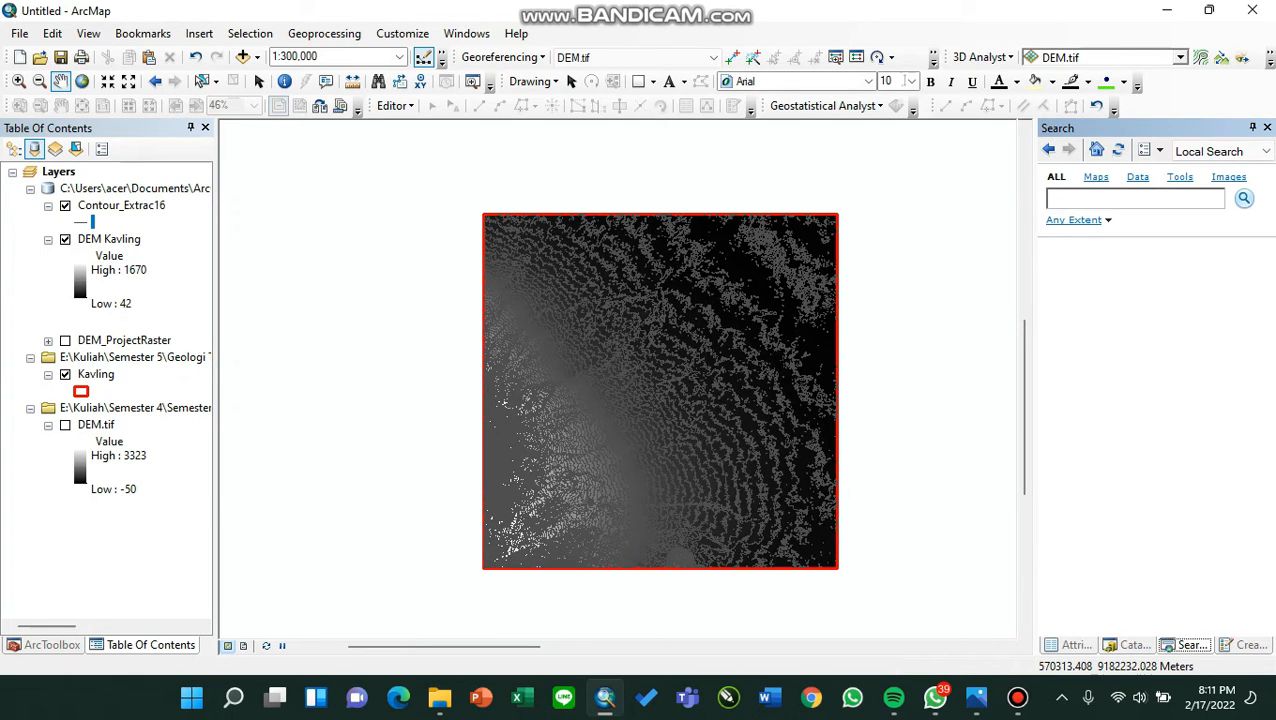
{"action": "type", "text": "smooth line"}
{"action": "key", "text": "Return"}
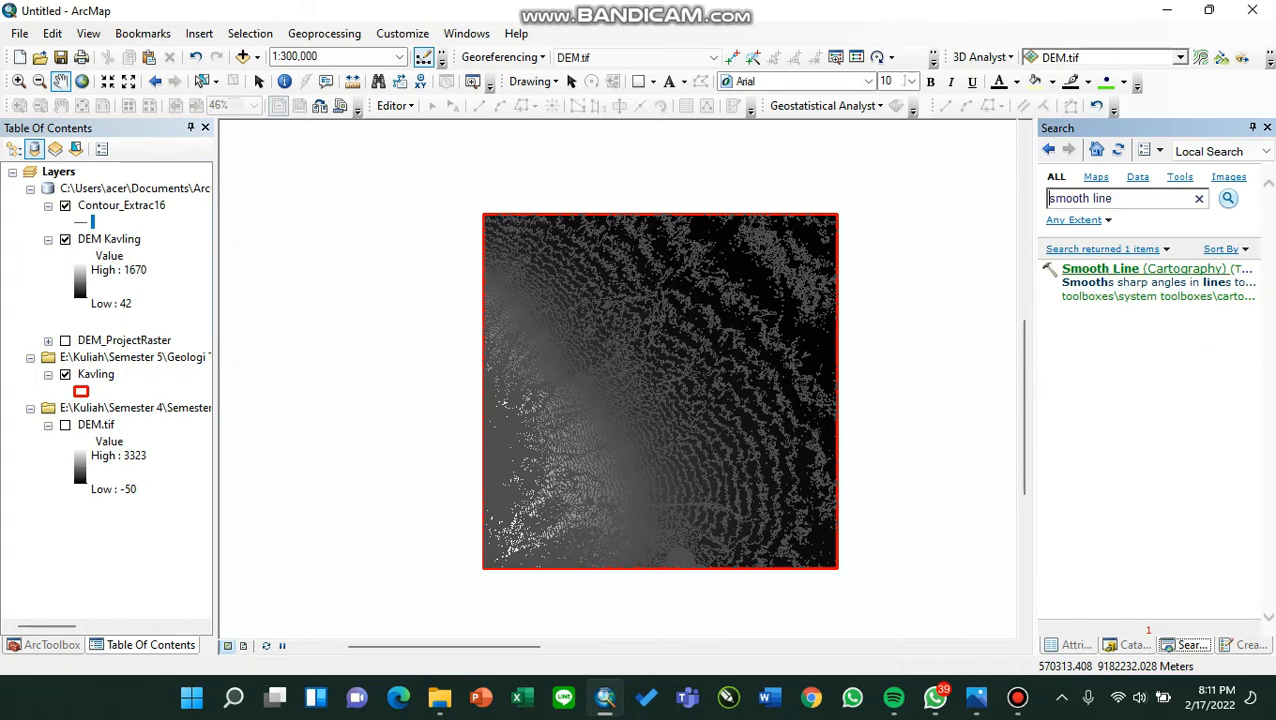
{"action": "left_click", "coordinate": [1144, 269]}
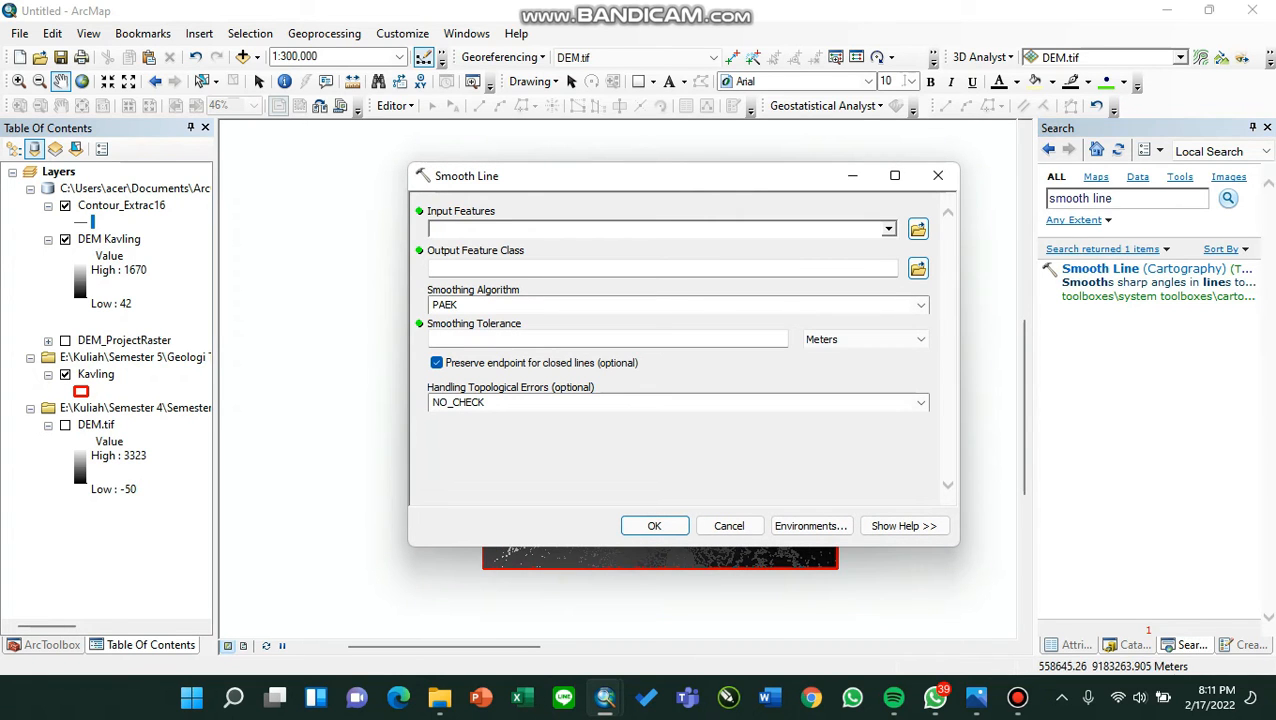
Run Smooth Line on Contour_Extrac16 with the PAEK algorithm, a 100-meter smoothing tolerance and the default output feature class.
{"action": "left_click", "coordinate": [888, 229]}
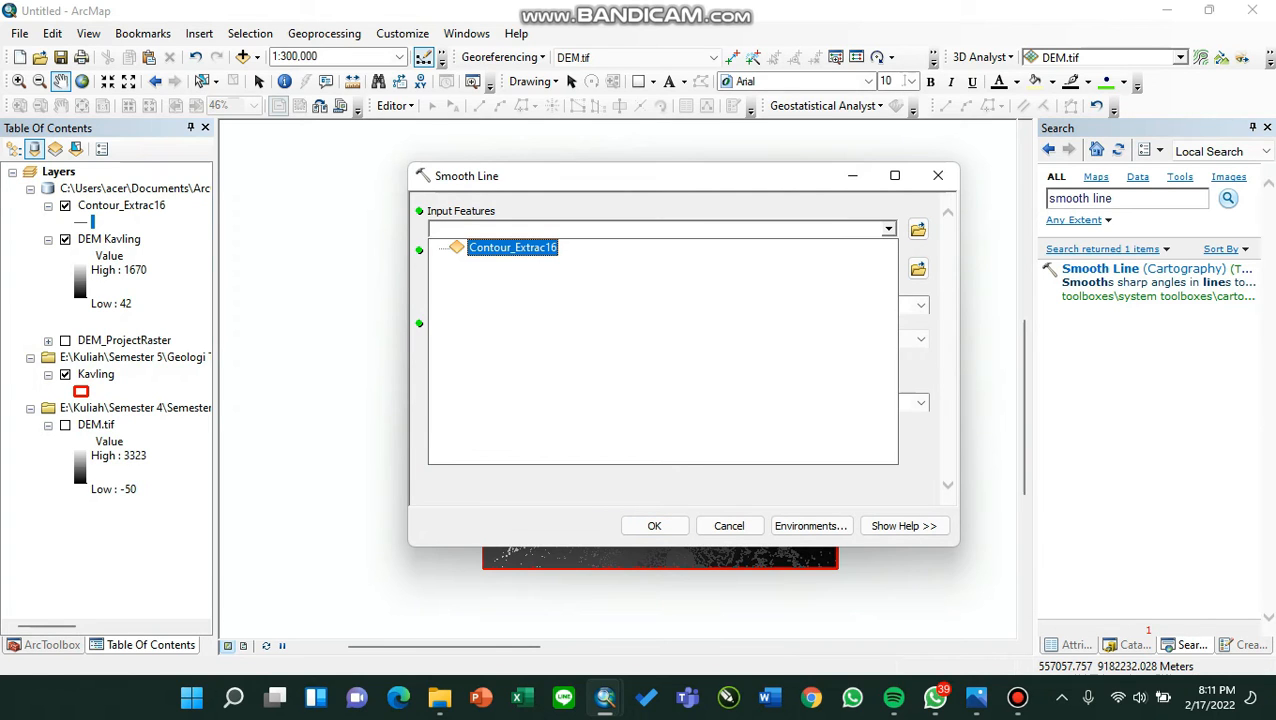
{"action": "left_click", "coordinate": [513, 247]}
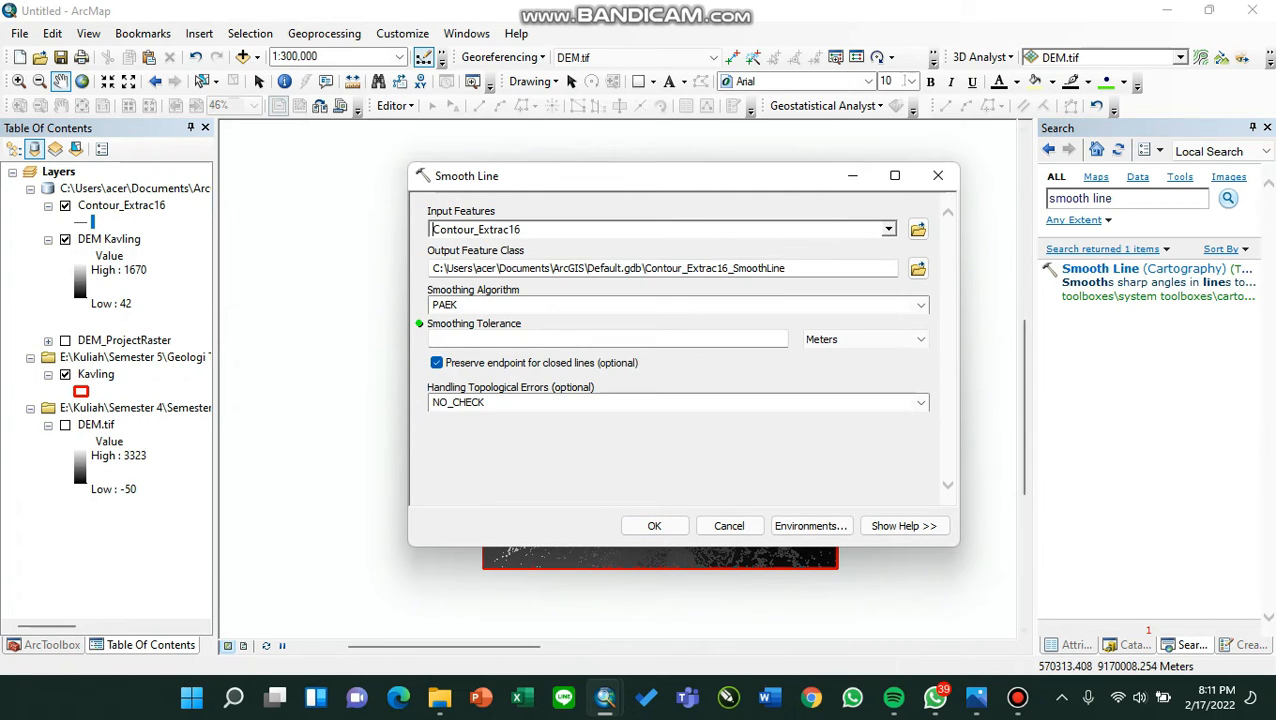
{"action": "left_click", "coordinate": [608, 339]}
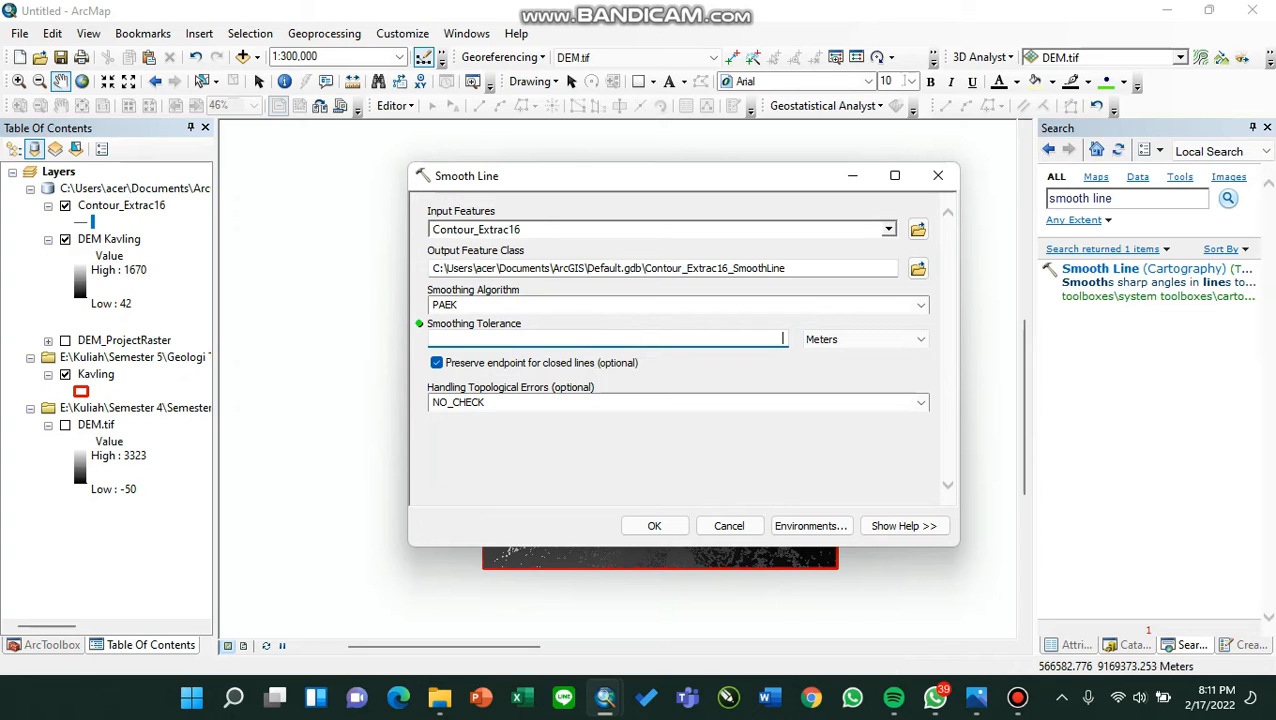
{"action": "type", "text": "100"}
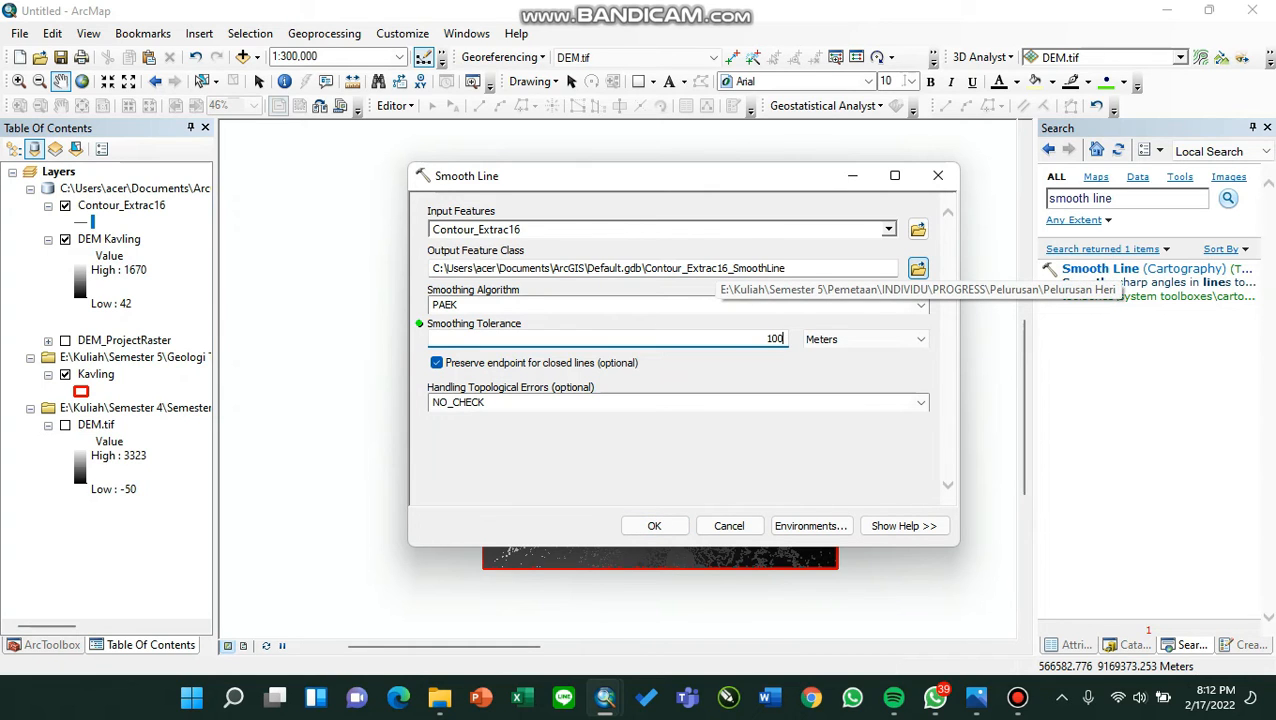
{"action": "left_click", "coordinate": [918, 268]}
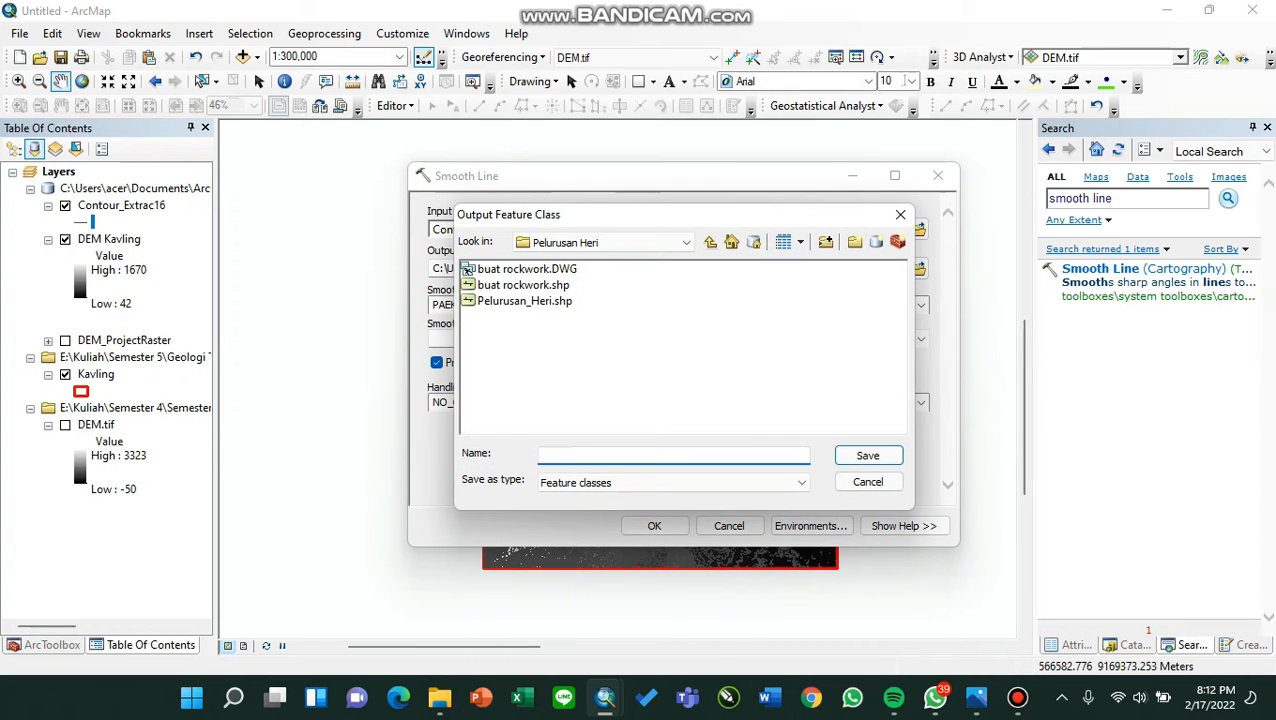
{"action": "left_click", "coordinate": [900, 214]}
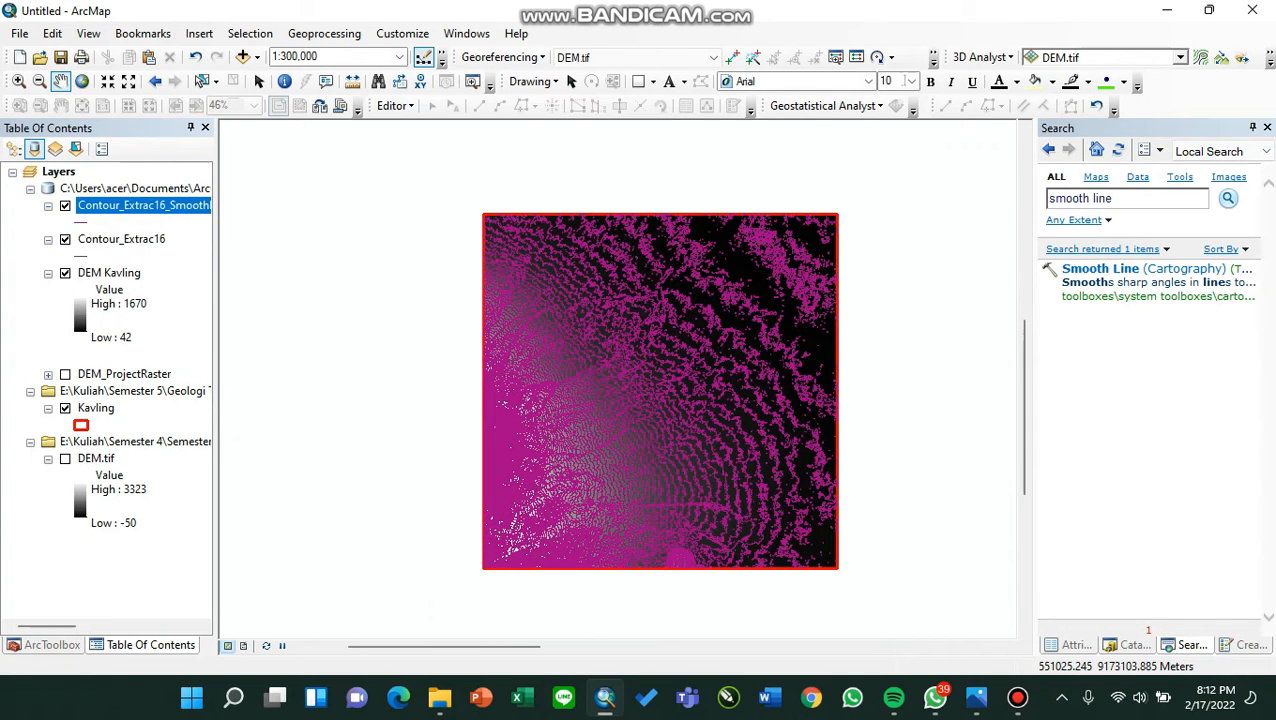
Compare the smoothed contours with the original lines up close and remove the original Contour_Extrac16 layer.
{"action": "scroll", "coordinate": [672, 285], "scroll_direction": "up", "scroll_amount": 1}
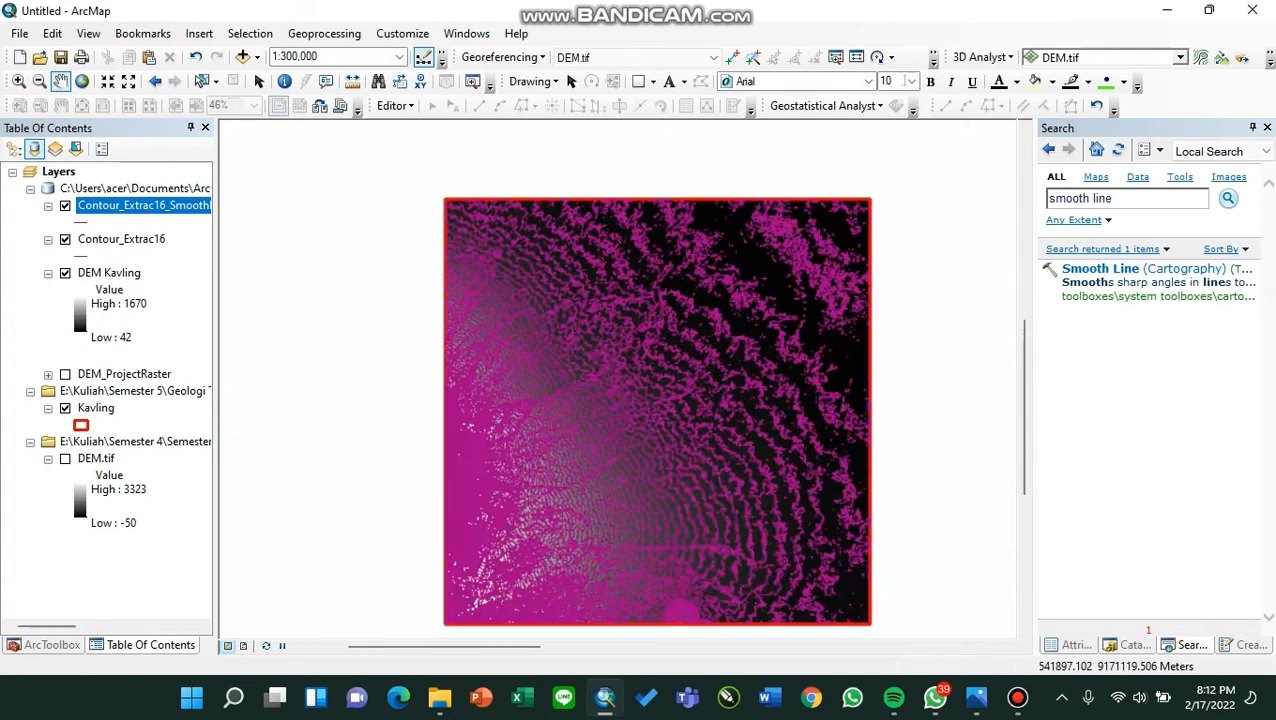
{"action": "scroll", "coordinate": [620, 400], "scroll_direction": "up", "scroll_amount": 10}
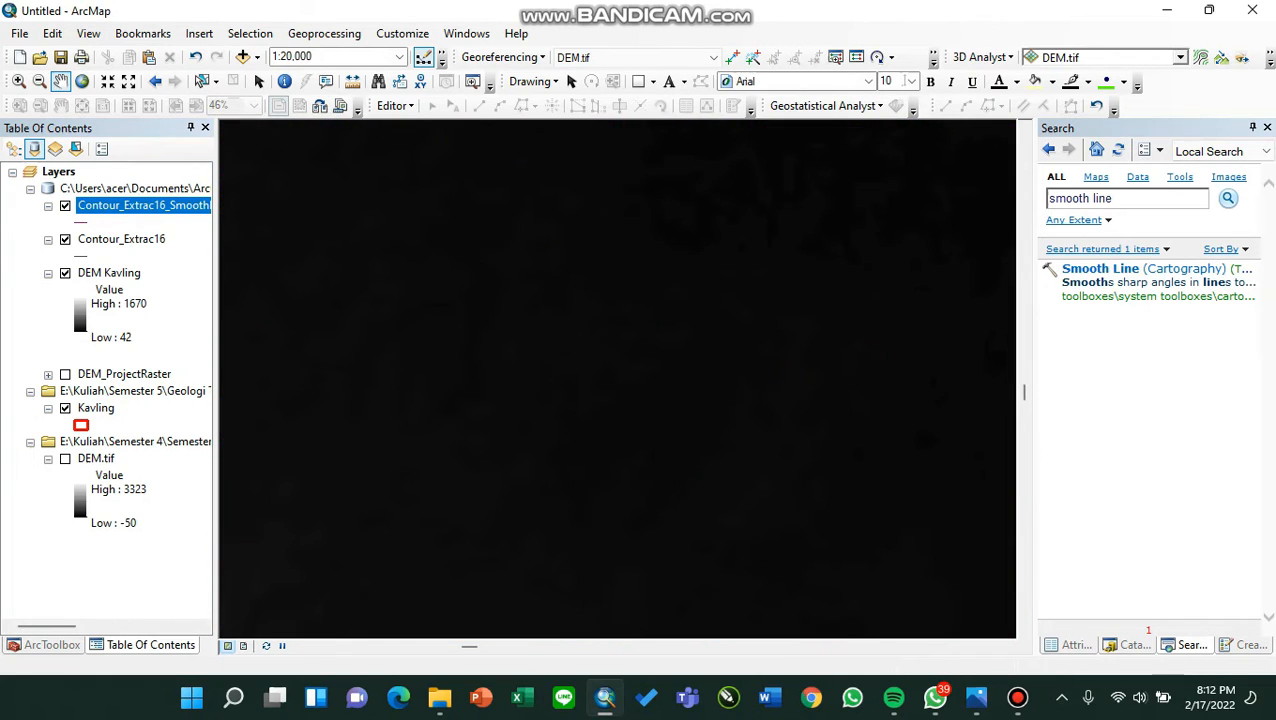
{"action": "scroll", "coordinate": [617, 370], "scroll_direction": "up", "scroll_amount": 8}
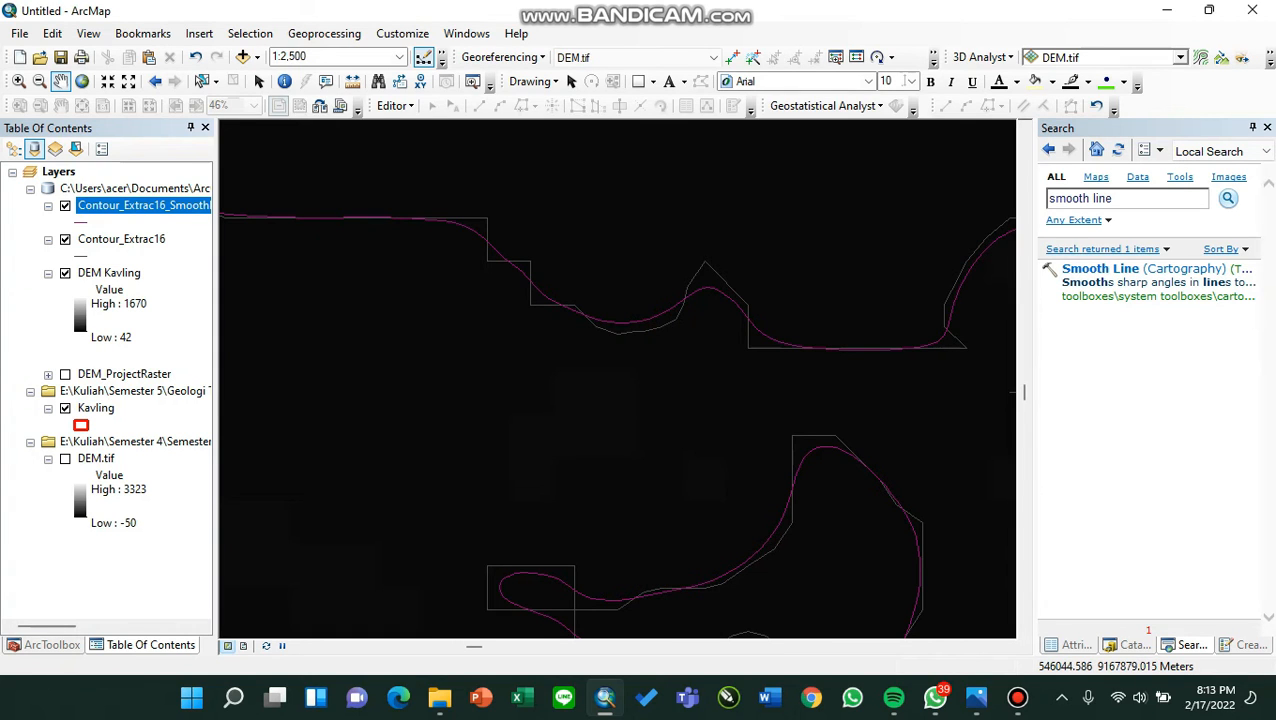
{"action": "left_click", "coordinate": [121, 239]}
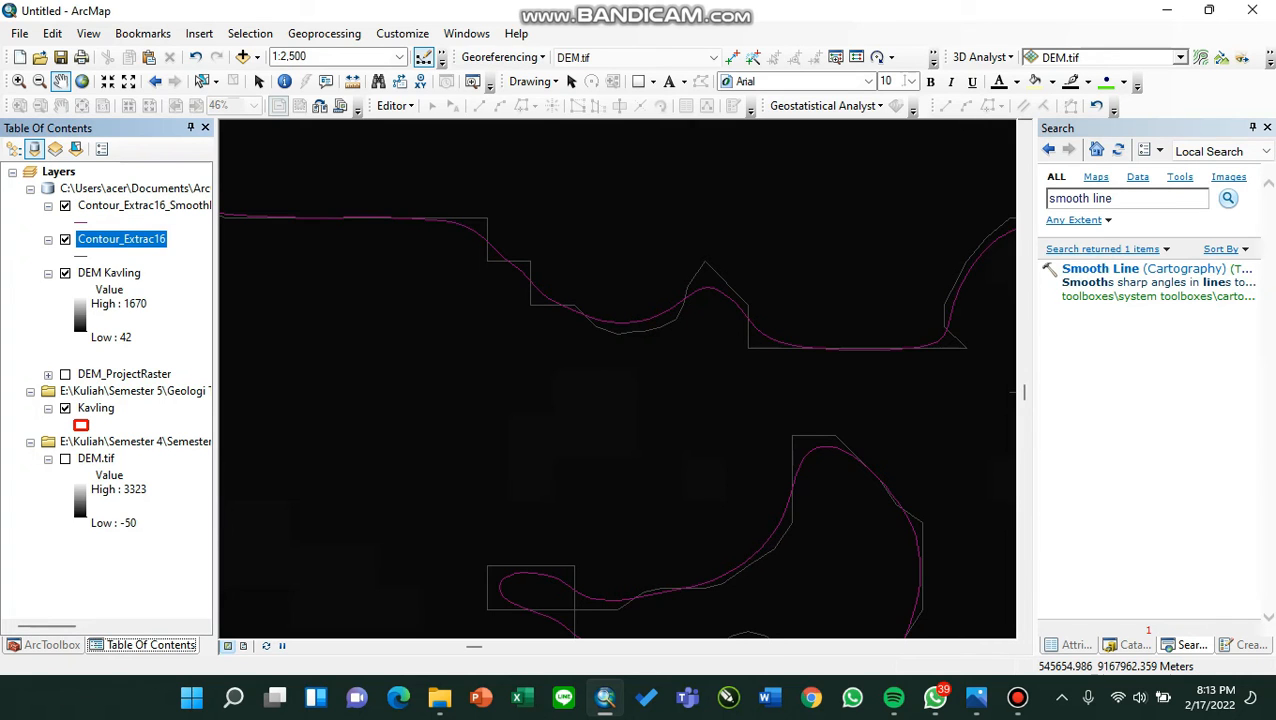
{"action": "right_click", "coordinate": [121, 239]}
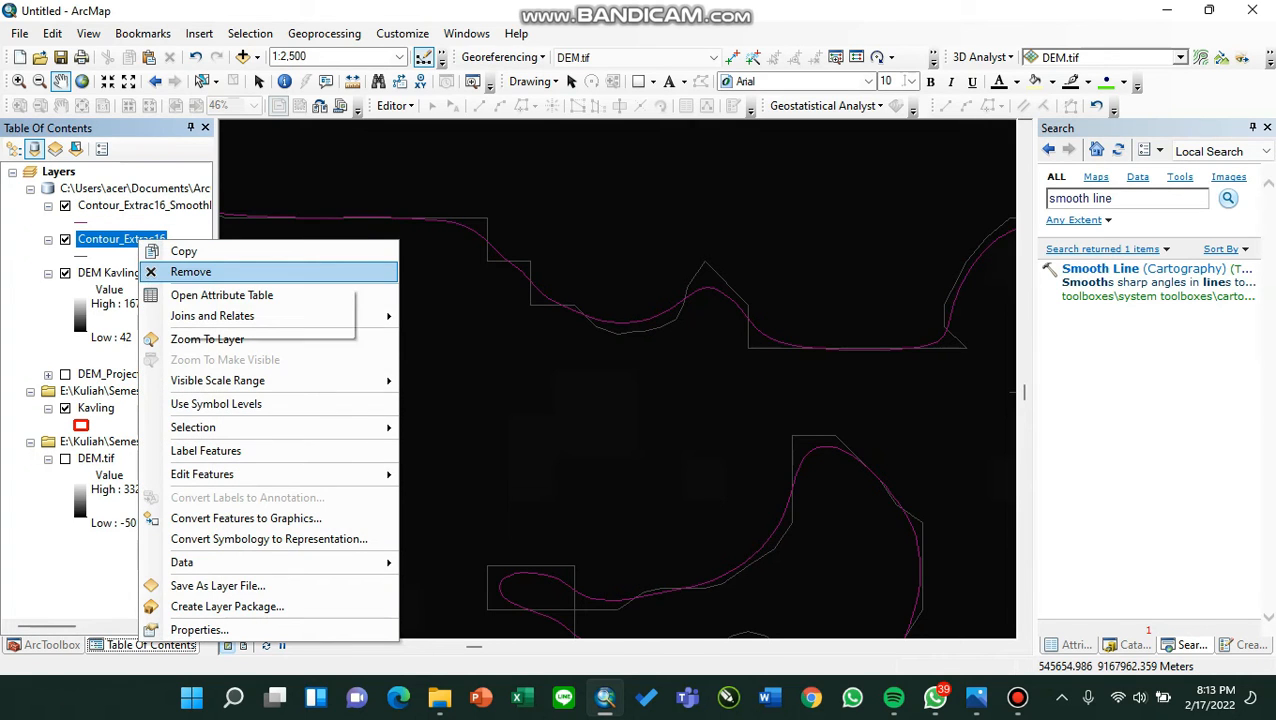
{"action": "key", "text": "Escape"}
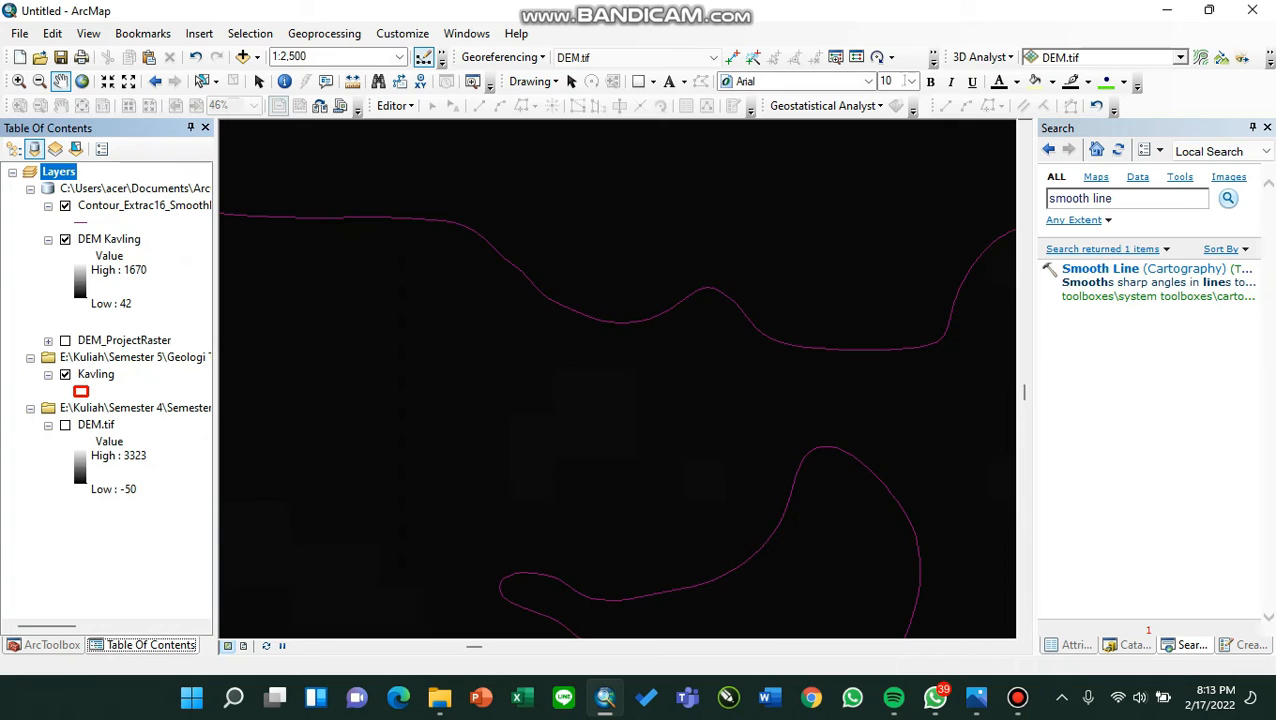
Change the line color of the Contour_Extrac16_SmoothLine layer to dark gray.
{"action": "left_click", "coordinate": [88, 221]}
{"action": "left_click", "coordinate": [588, 319]}
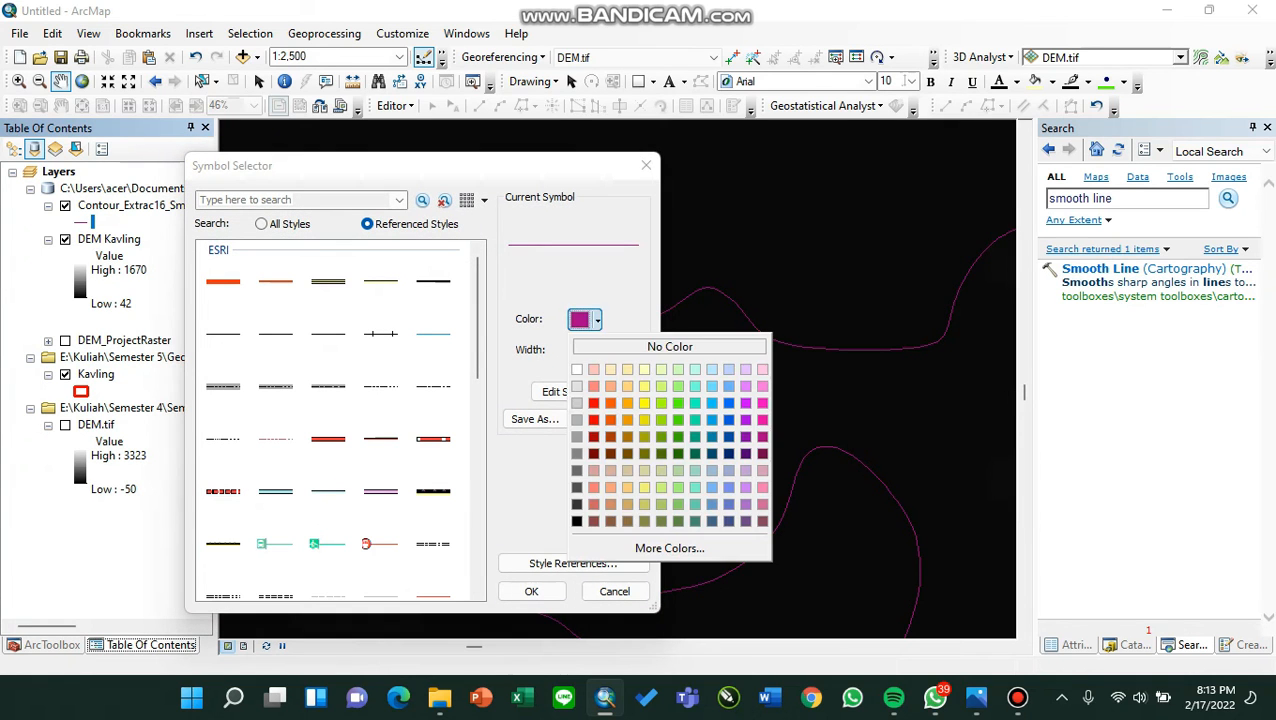
{"action": "left_click", "coordinate": [575, 470]}
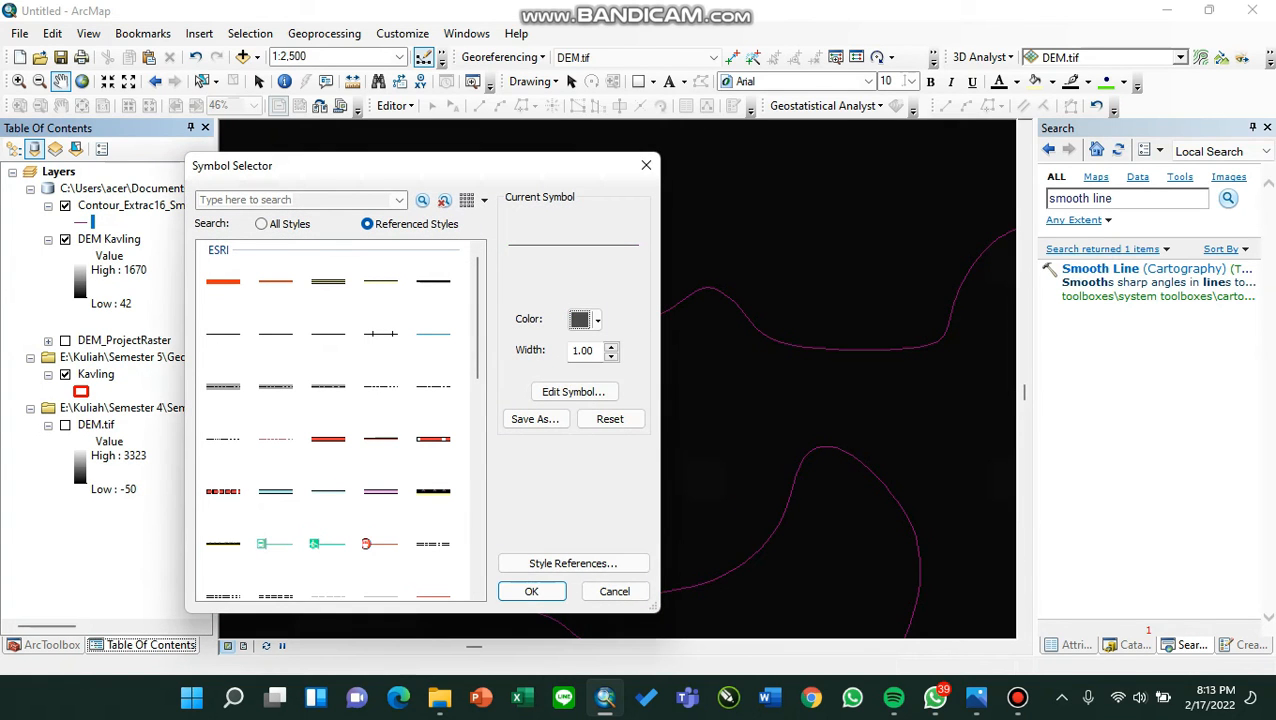
{"action": "left_click", "coordinate": [531, 591]}
Hide the DEM Kavling raster and inspect the smoothed contours on the white background.
{"action": "scroll", "coordinate": [617, 365], "scroll_direction": "up", "scroll_amount": 5}
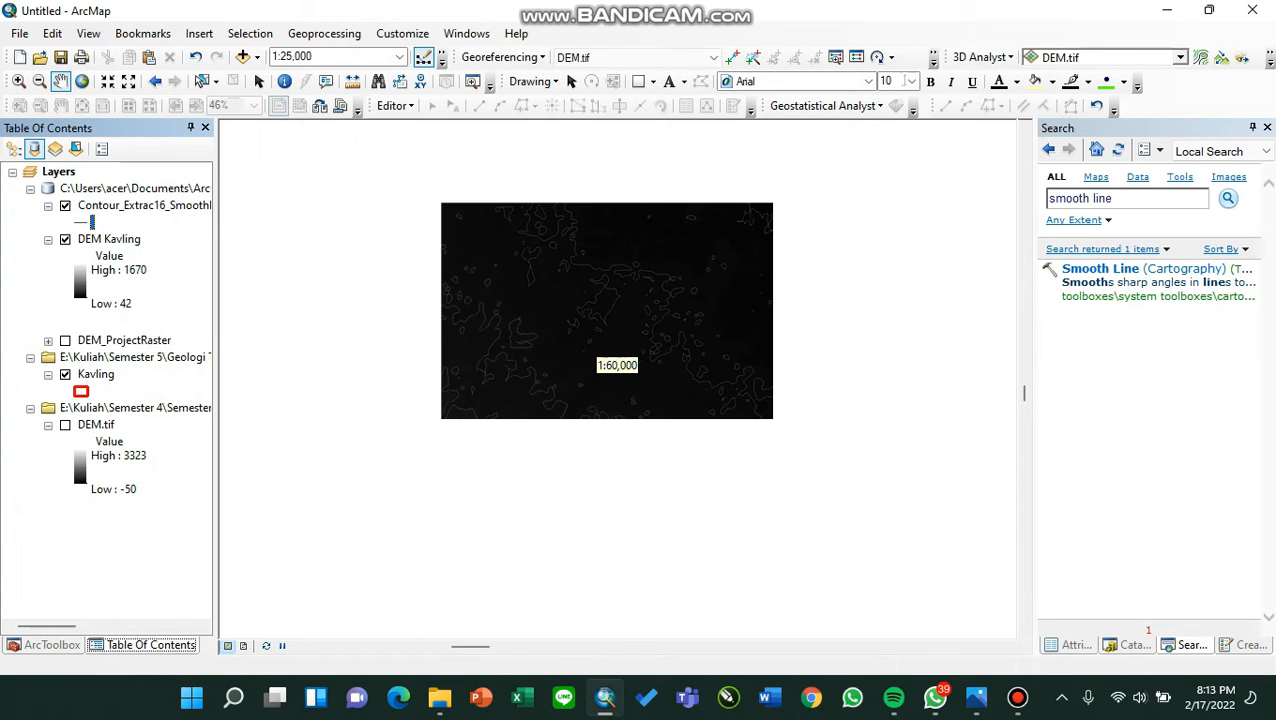
{"action": "scroll", "coordinate": [617, 365], "scroll_direction": "up", "scroll_amount": 3}
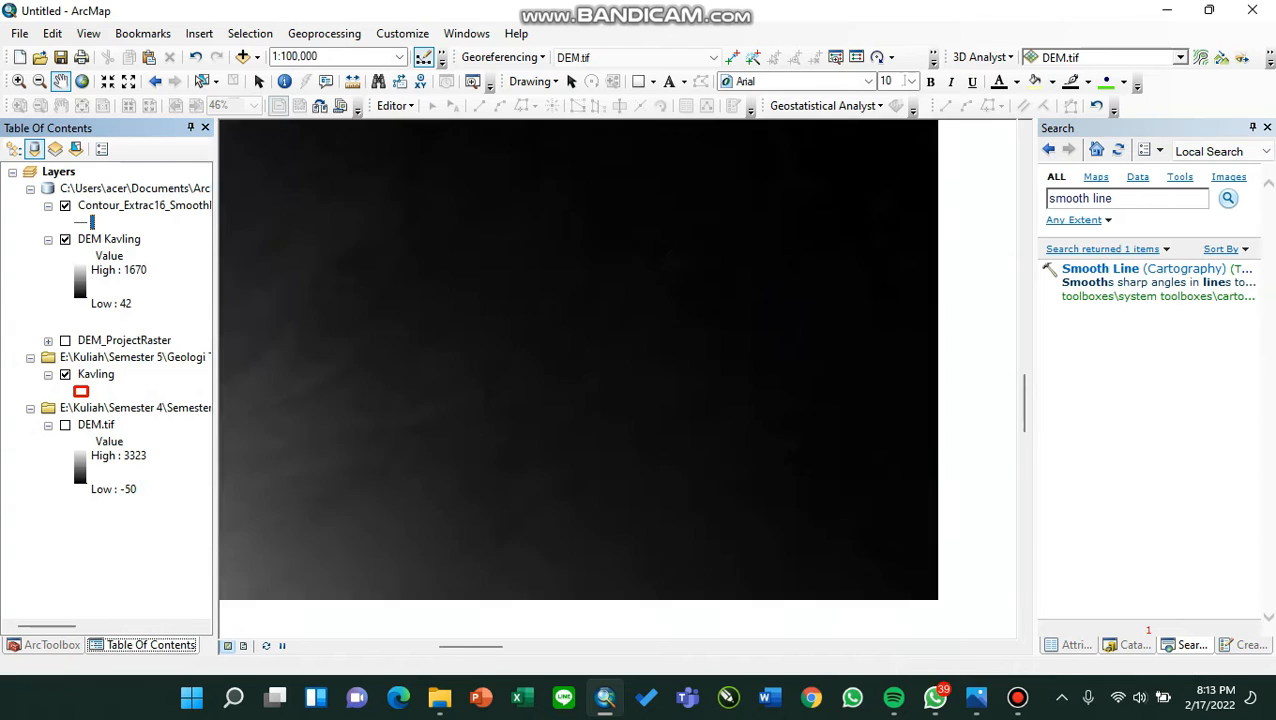
{"action": "scroll", "coordinate": [617, 365], "scroll_direction": "up", "scroll_amount": 2}
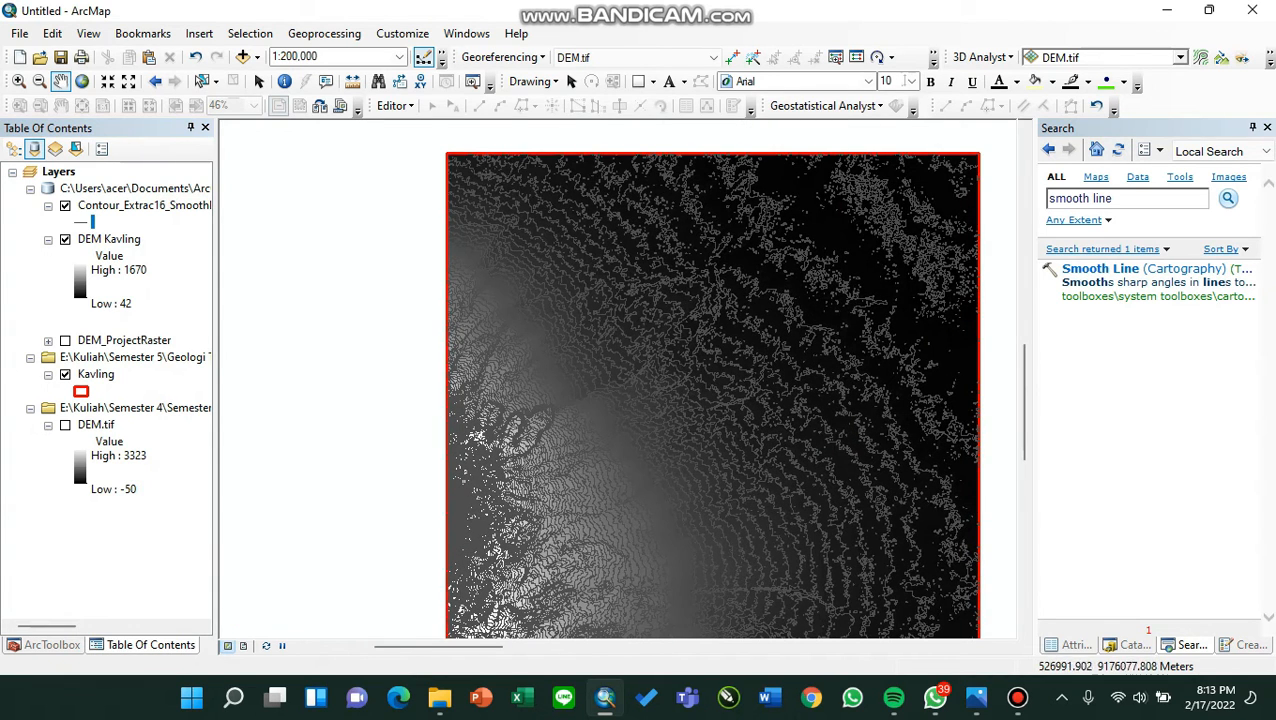
{"action": "scroll", "coordinate": [615, 363], "scroll_direction": "up", "scroll_amount": 1}
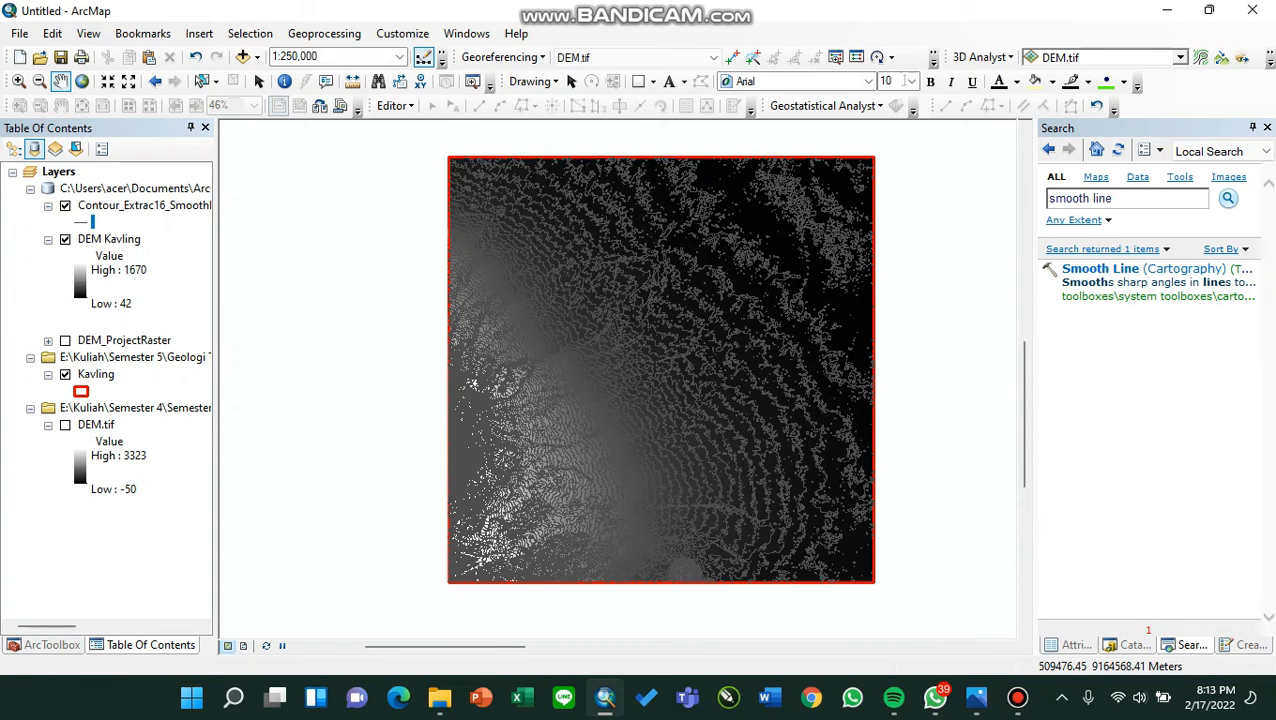
{"action": "left_click", "coordinate": [65, 239]}
{"action": "scroll", "coordinate": [615, 363], "scroll_direction": "down", "scroll_amount": 5}
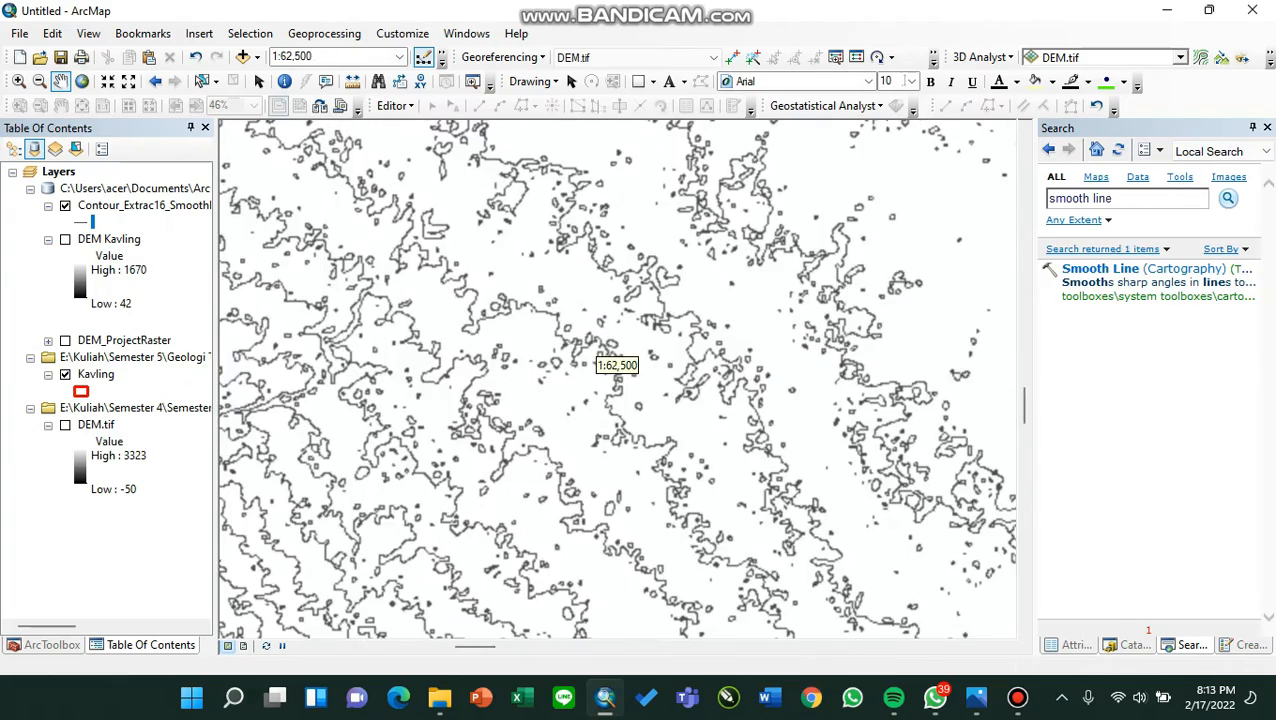
{"action": "scroll", "coordinate": [615, 363], "scroll_direction": "up", "scroll_amount": 1}
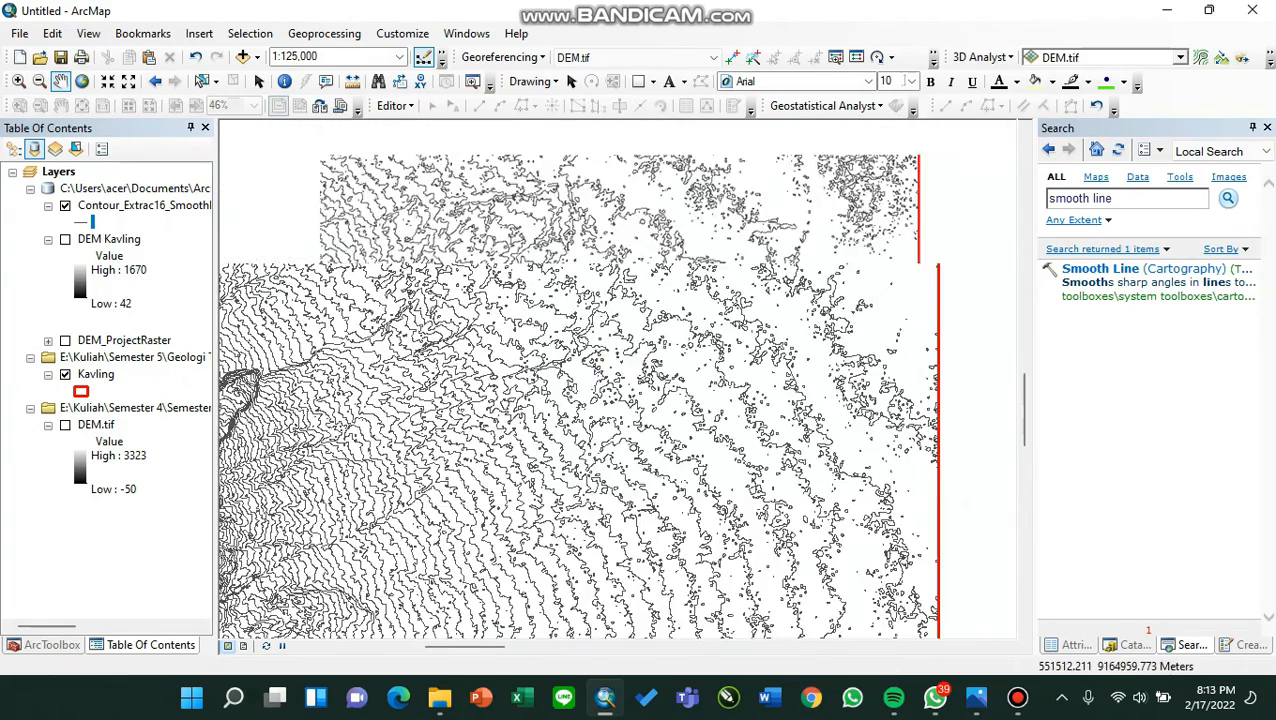
{"action": "scroll", "coordinate": [615, 363], "scroll_direction": "up", "scroll_amount": 1}
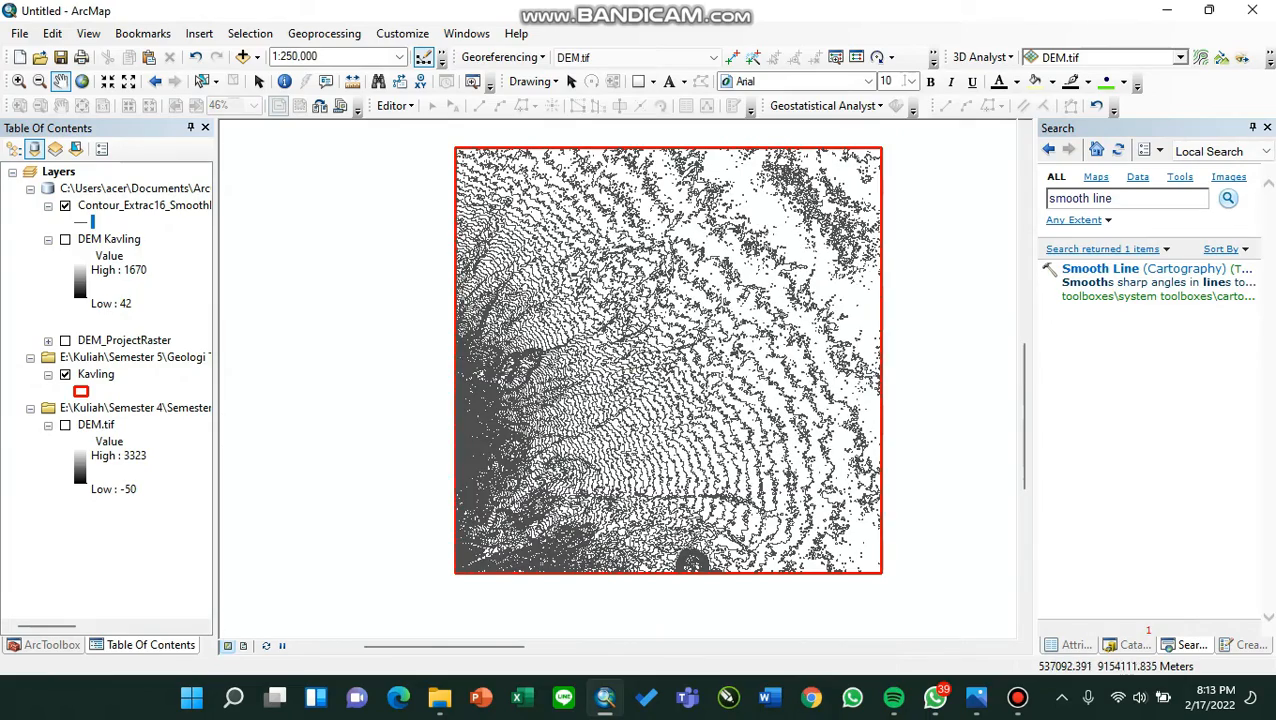
{"action": "scroll", "coordinate": [615, 363], "scroll_direction": "down", "scroll_amount": 2}
{"action": "scroll", "coordinate": [615, 363], "scroll_direction": "down", "scroll_amount": 1}
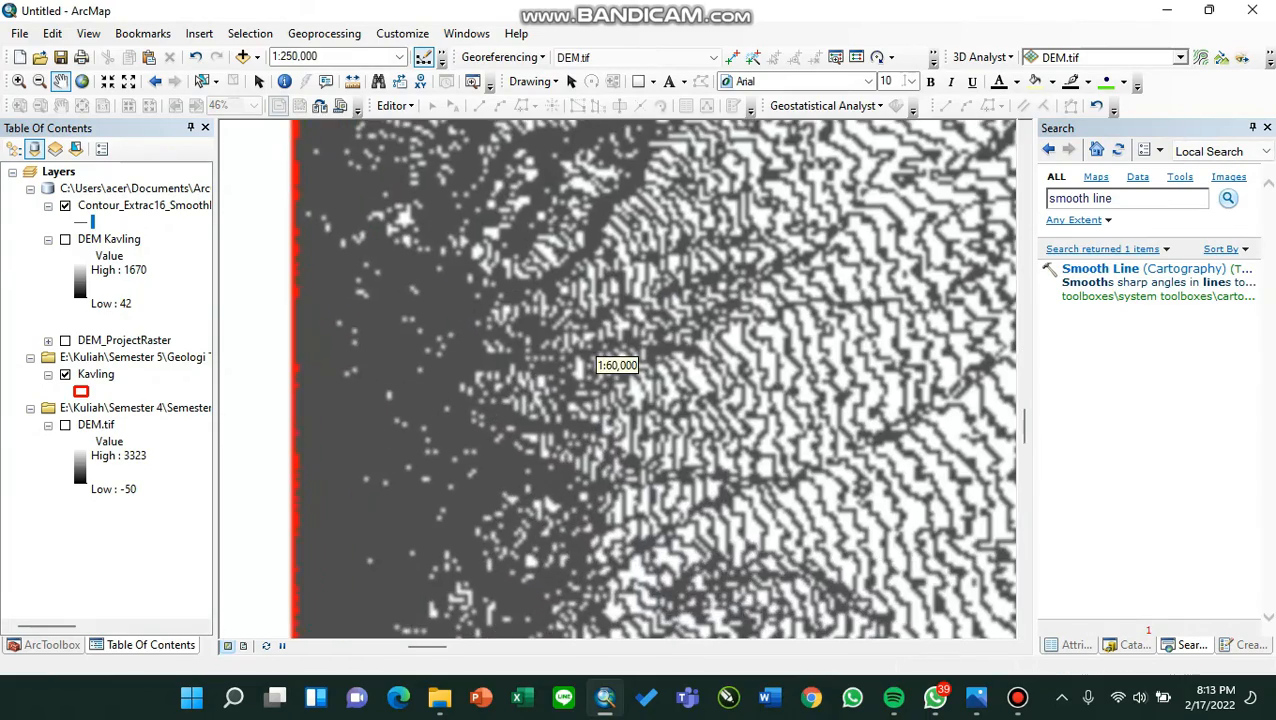
{"action": "scroll", "coordinate": [615, 363], "scroll_direction": "up", "scroll_amount": 2}
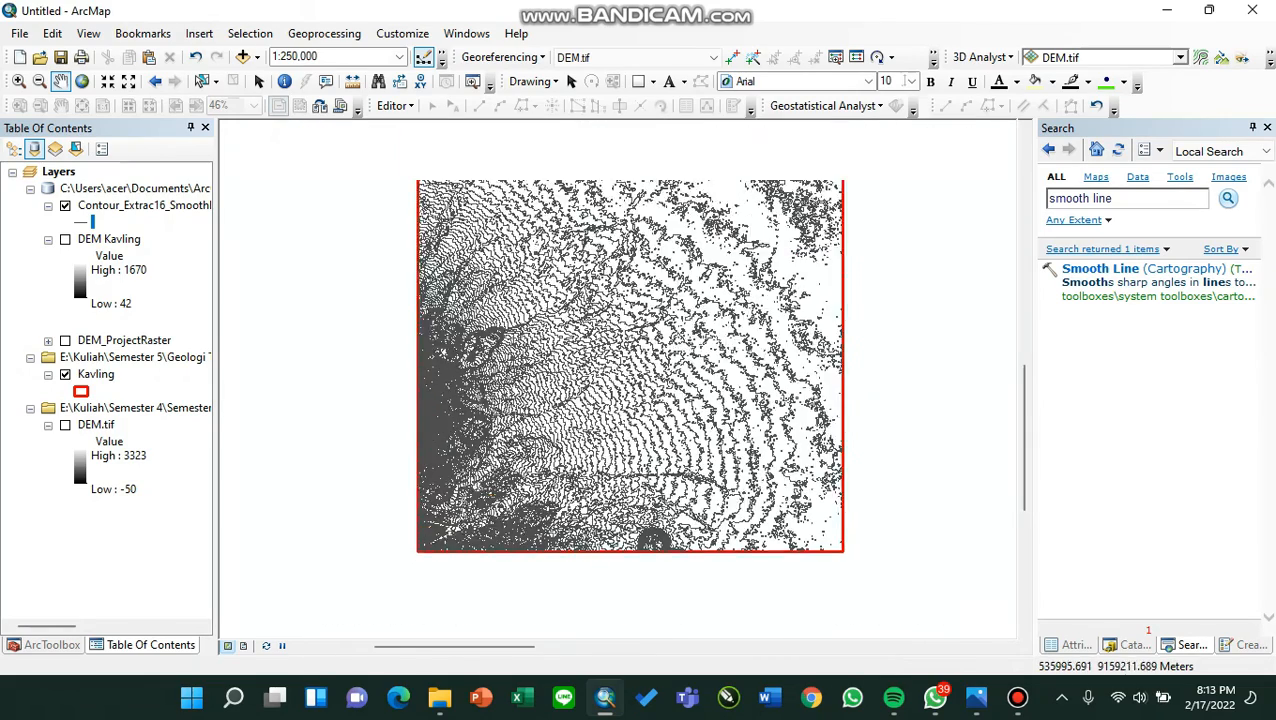
Turn on feature labels in the properties of the Contour_Extrac16_SmoothLine layer and set the label field to Contour.
{"action": "right_click", "coordinate": [140, 206]}
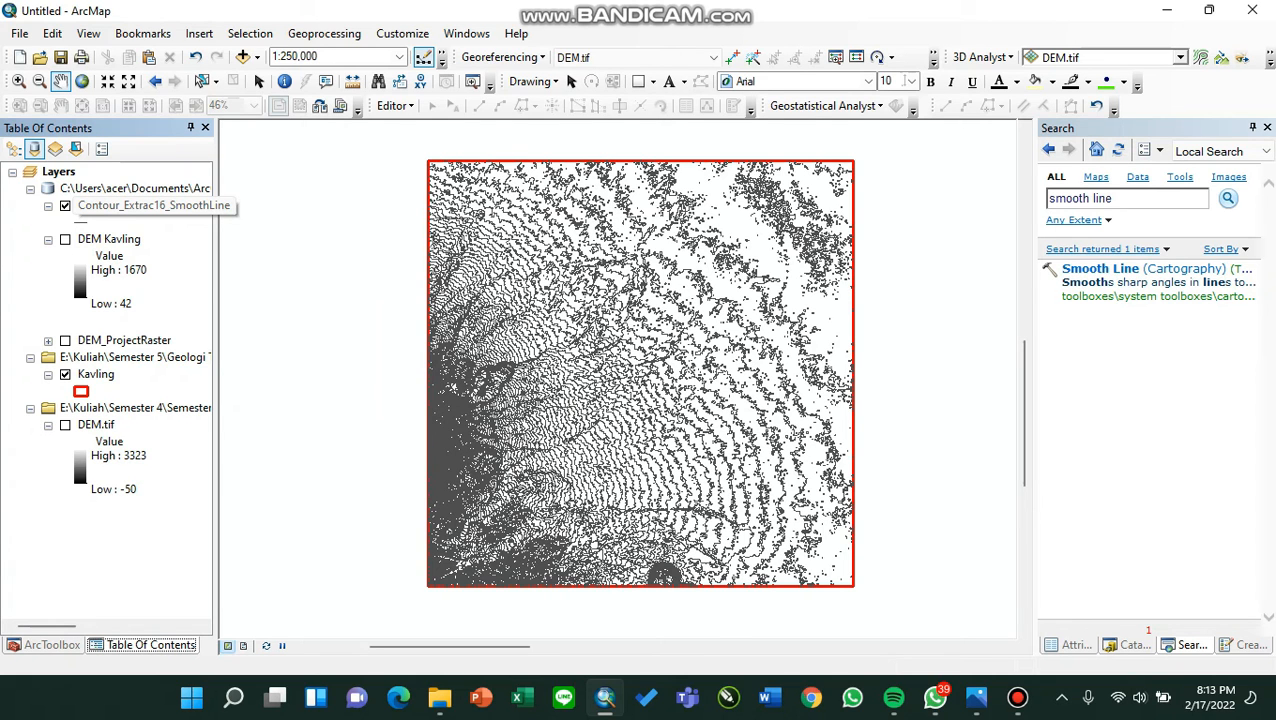
{"action": "right_click", "coordinate": [123, 206]}
{"action": "left_click", "coordinate": [182, 597]}
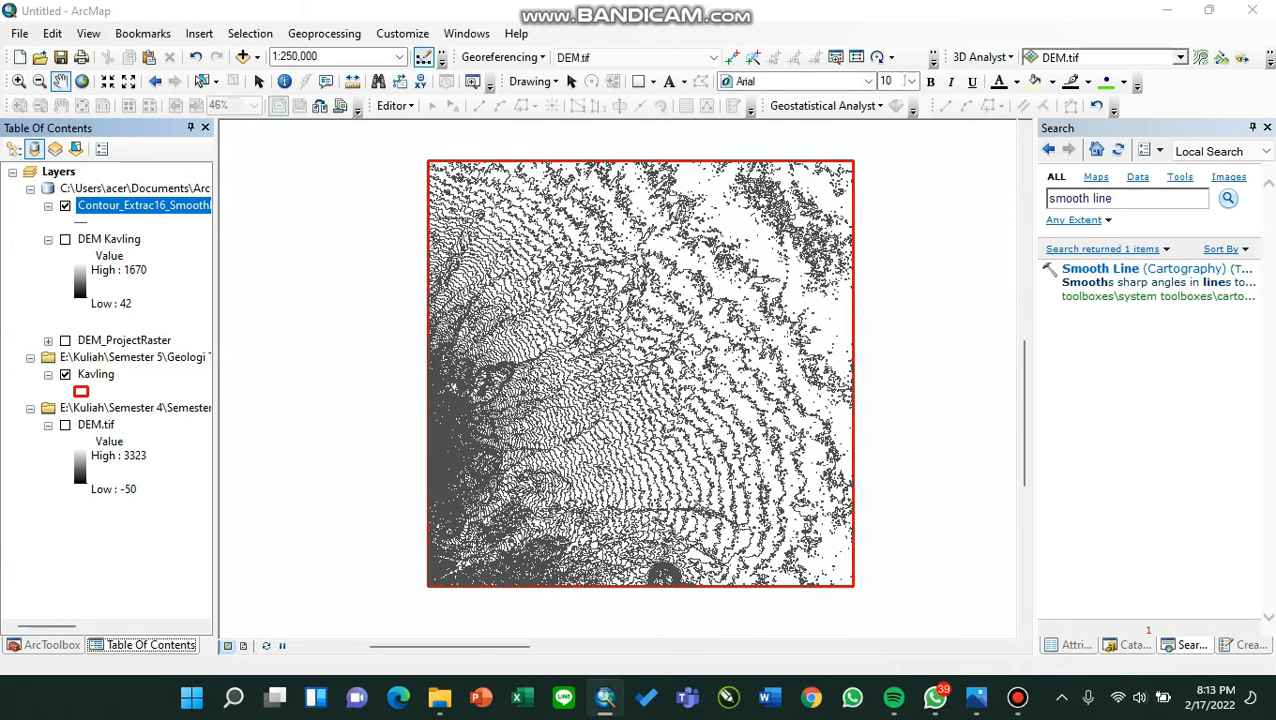
{"action": "left_click", "coordinate": [723, 137]}
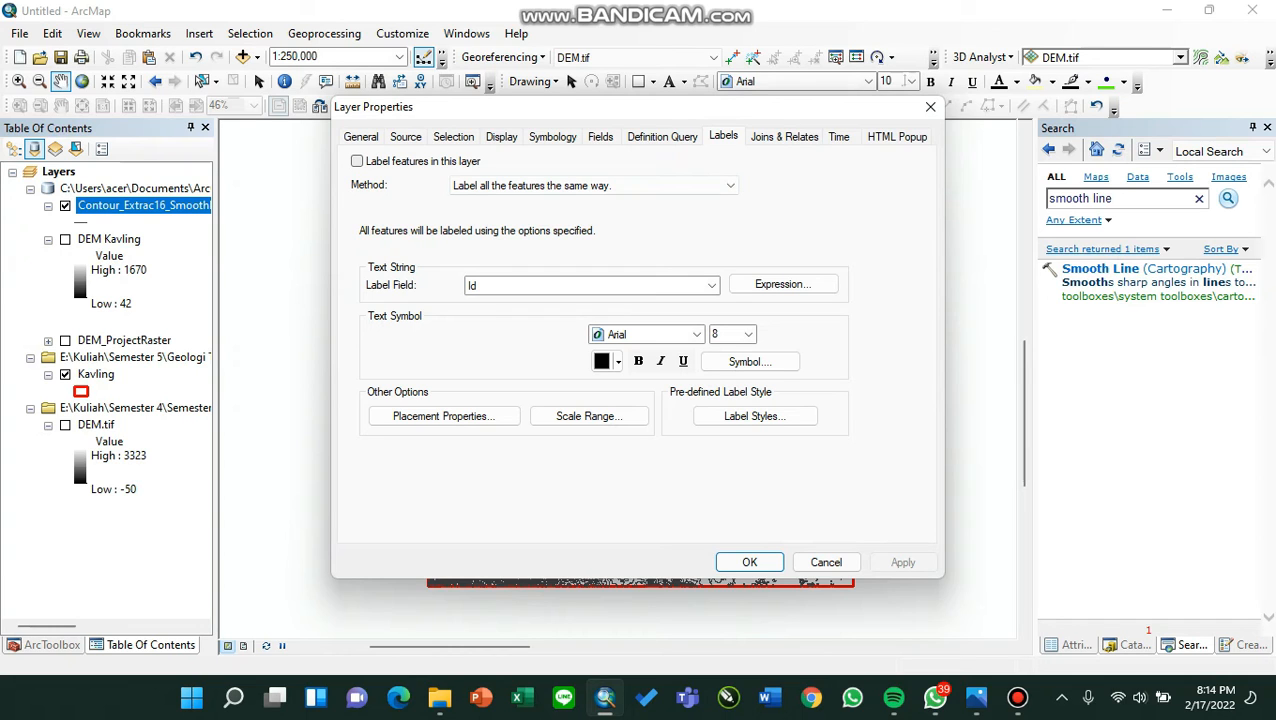
{"action": "left_click", "coordinate": [357, 161]}
{"action": "left_click", "coordinate": [711, 286]}
{"action": "left_click", "coordinate": [588, 328]}
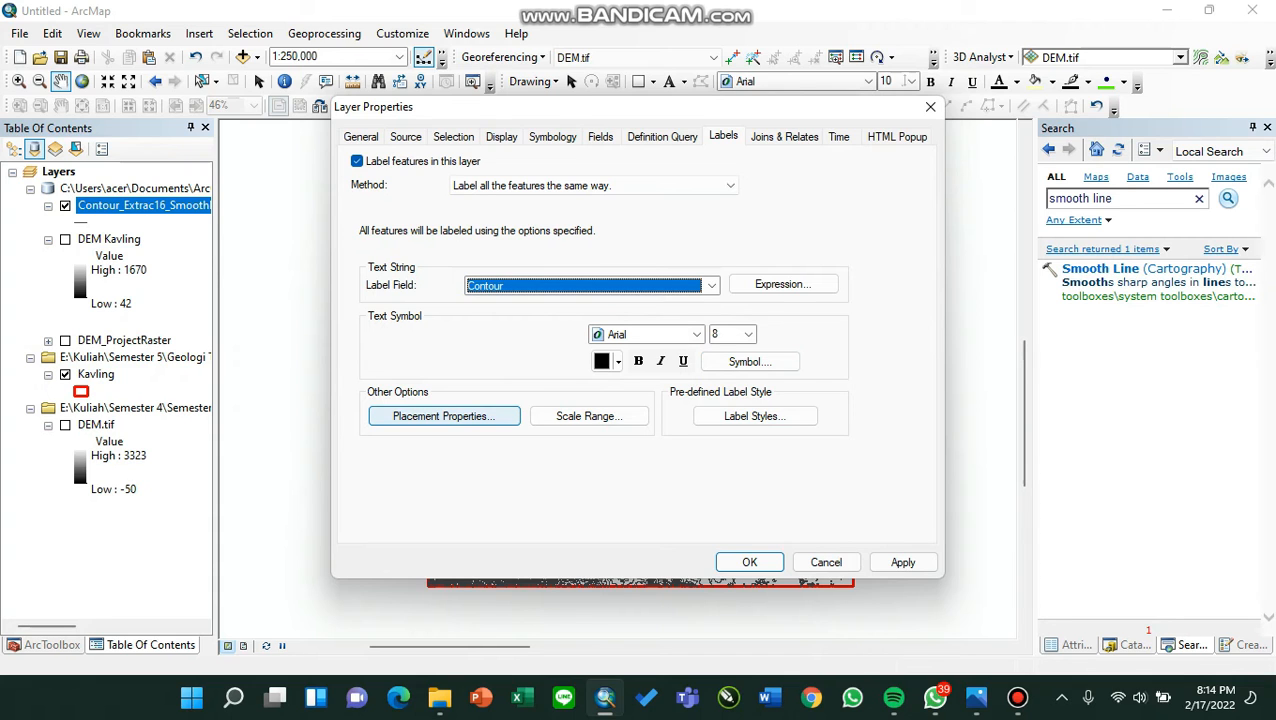
Set the contour label placement to on the line only, instead of above it, keeping the parallel orientation.
{"action": "left_click", "coordinate": [444, 416]}
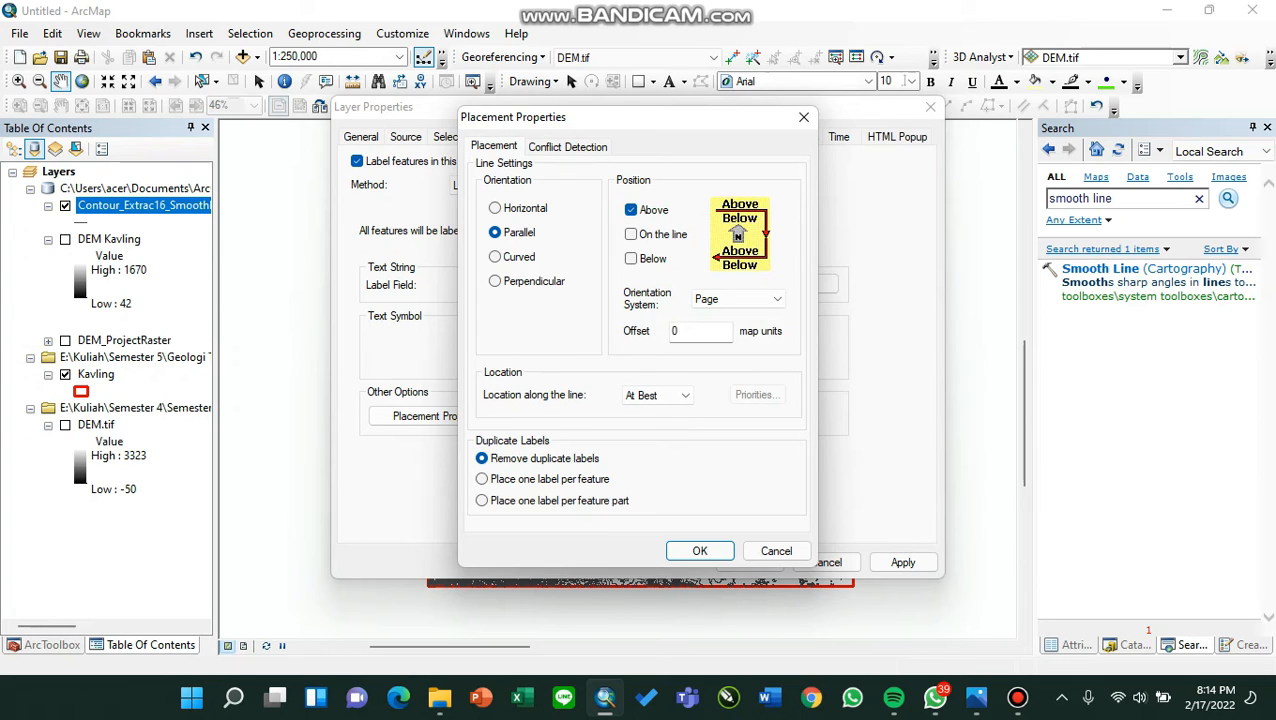
{"action": "left_click", "coordinate": [631, 234]}
{"action": "left_click", "coordinate": [631, 258]}
{"action": "left_click", "coordinate": [631, 210]}
{"action": "left_click", "coordinate": [631, 258]}
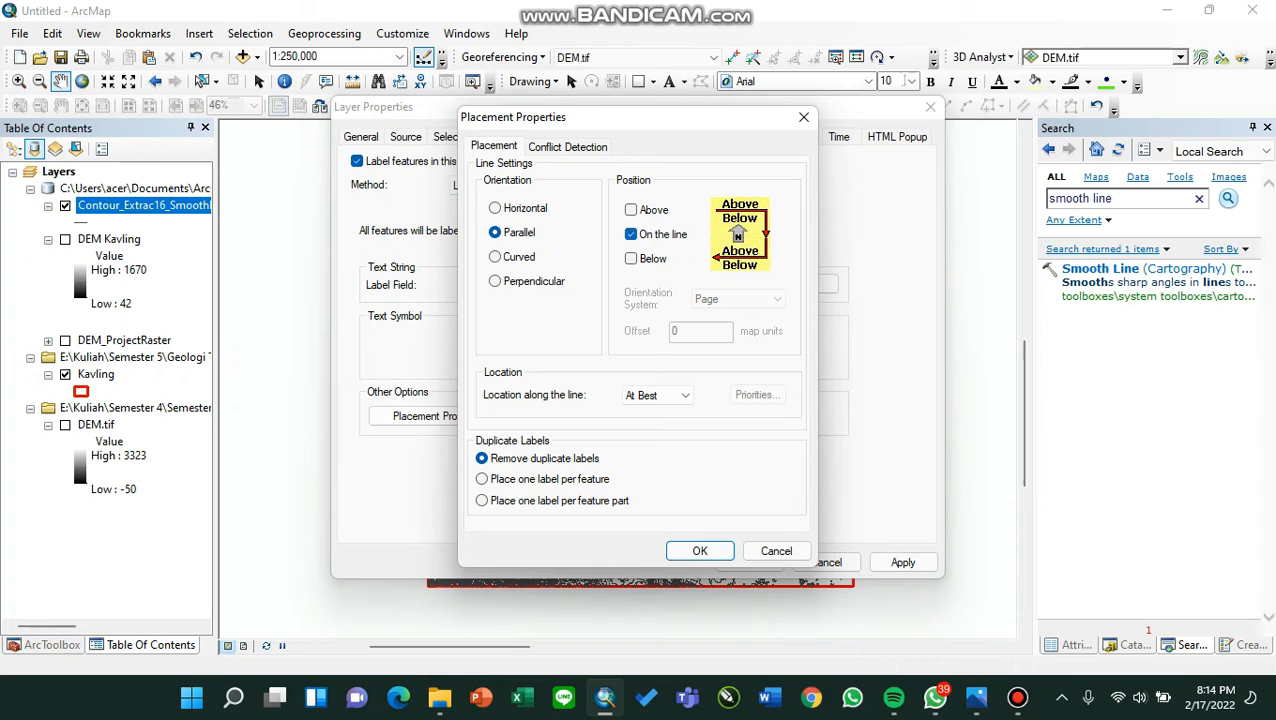
{"action": "key", "text": "Return"}
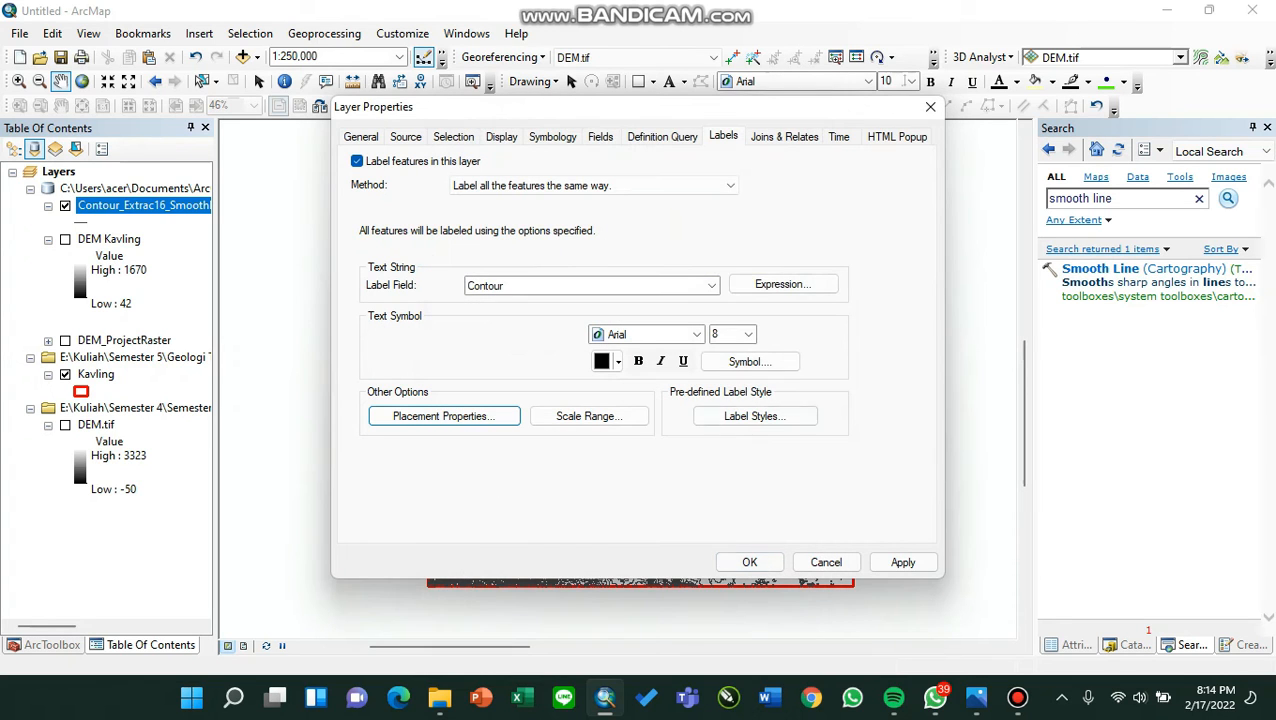
Set the contour label text to Times New Roman at size 12.
{"action": "left_click", "coordinate": [748, 334]}
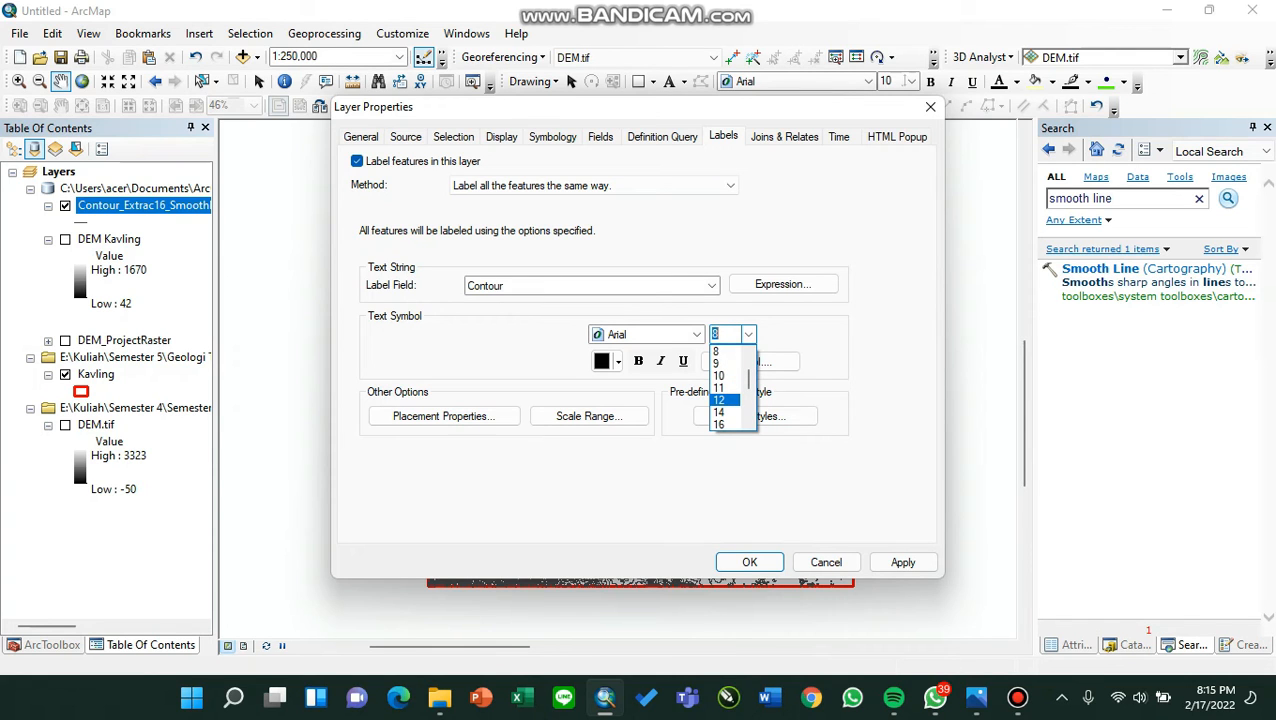
{"action": "left_click", "coordinate": [722, 400]}
{"action": "left_click", "coordinate": [697, 334]}
{"action": "left_click", "coordinate": [697, 334]}
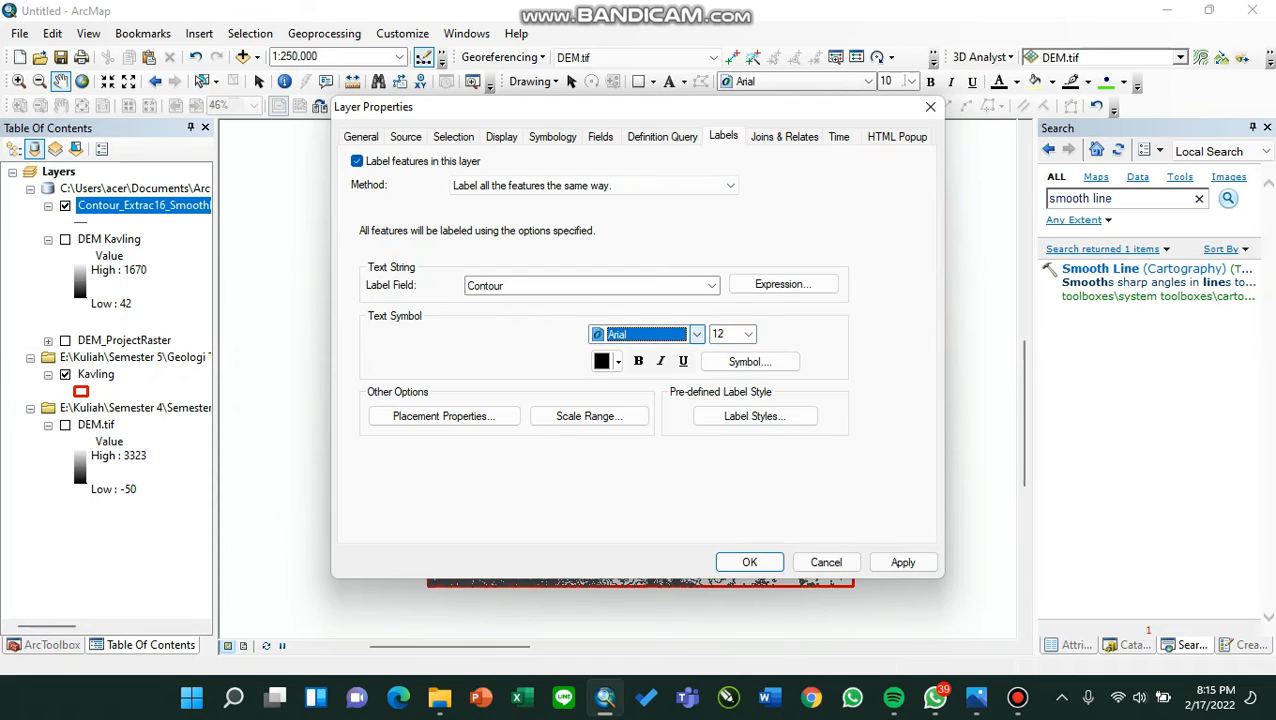
{"action": "left_click", "coordinate": [697, 334]}
{"action": "type", "text": "ti"}
{"action": "left_click", "coordinate": [697, 334]}
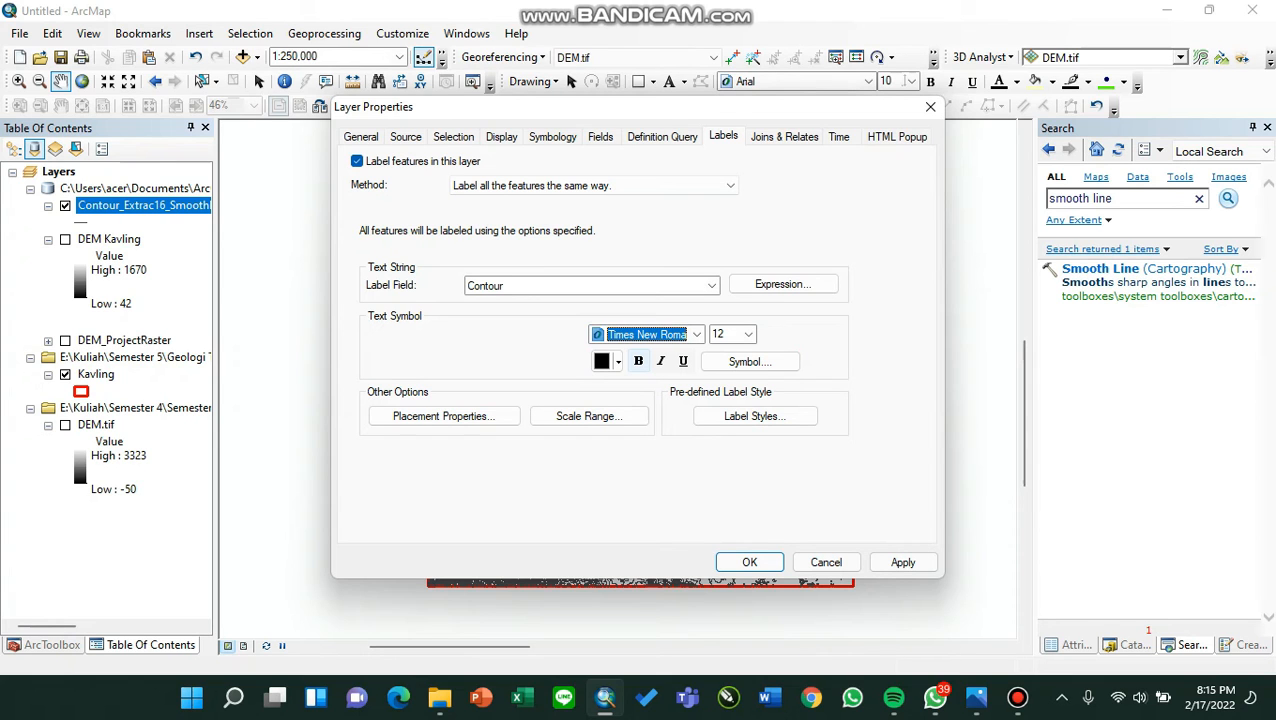
Make the contour label text bold and red, and apply the label settings to the layer.
{"action": "left_click", "coordinate": [638, 361]}
{"action": "left_click", "coordinate": [604, 361]}
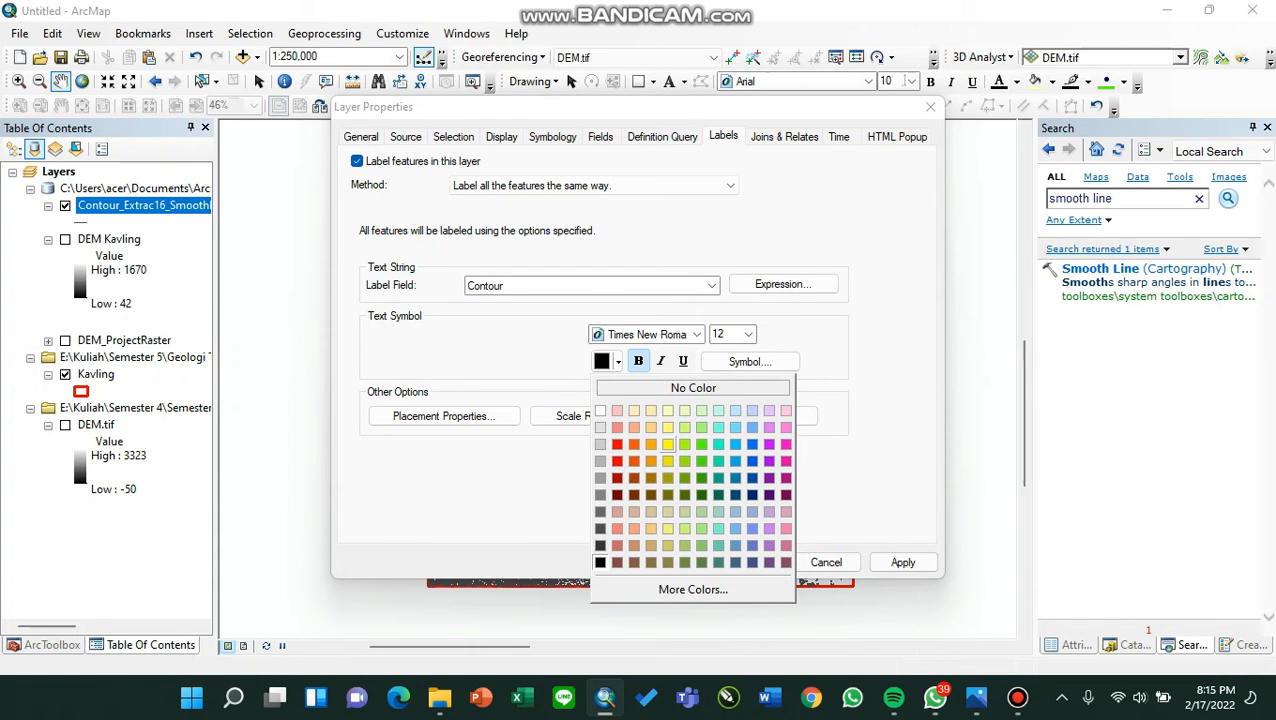
{"action": "left_click", "coordinate": [617, 444]}
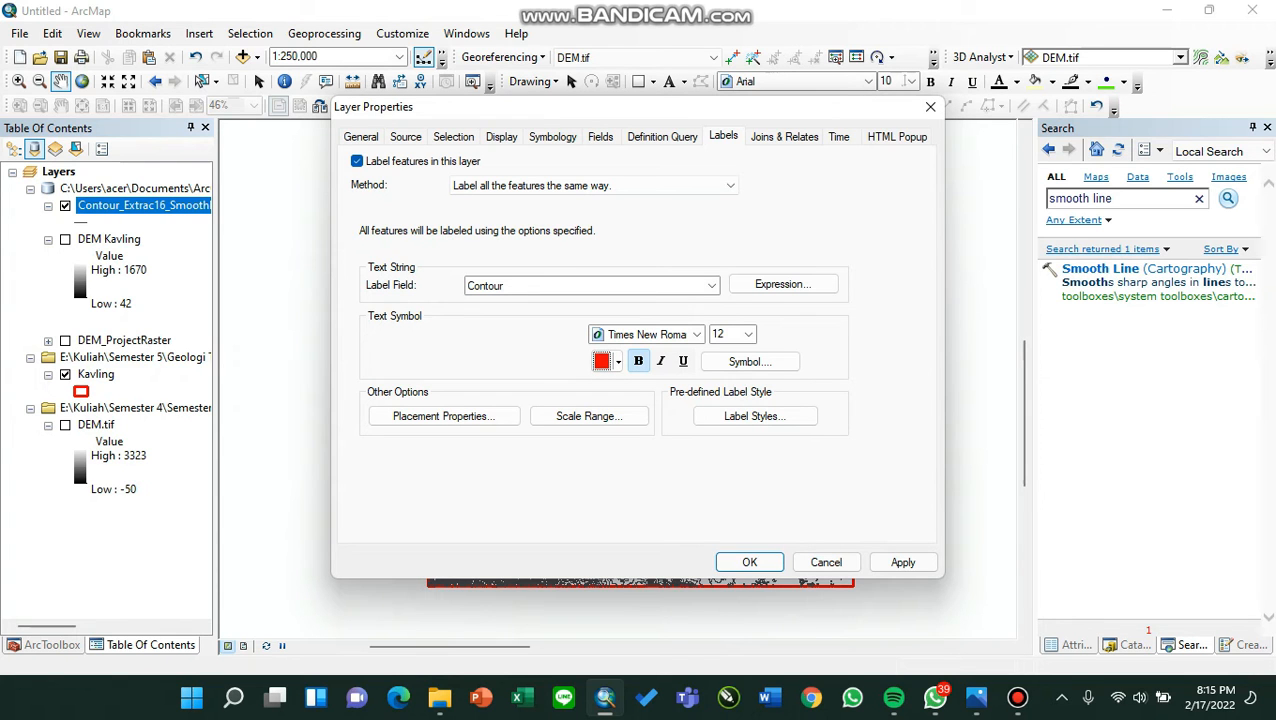
{"action": "left_click", "coordinate": [749, 562]}
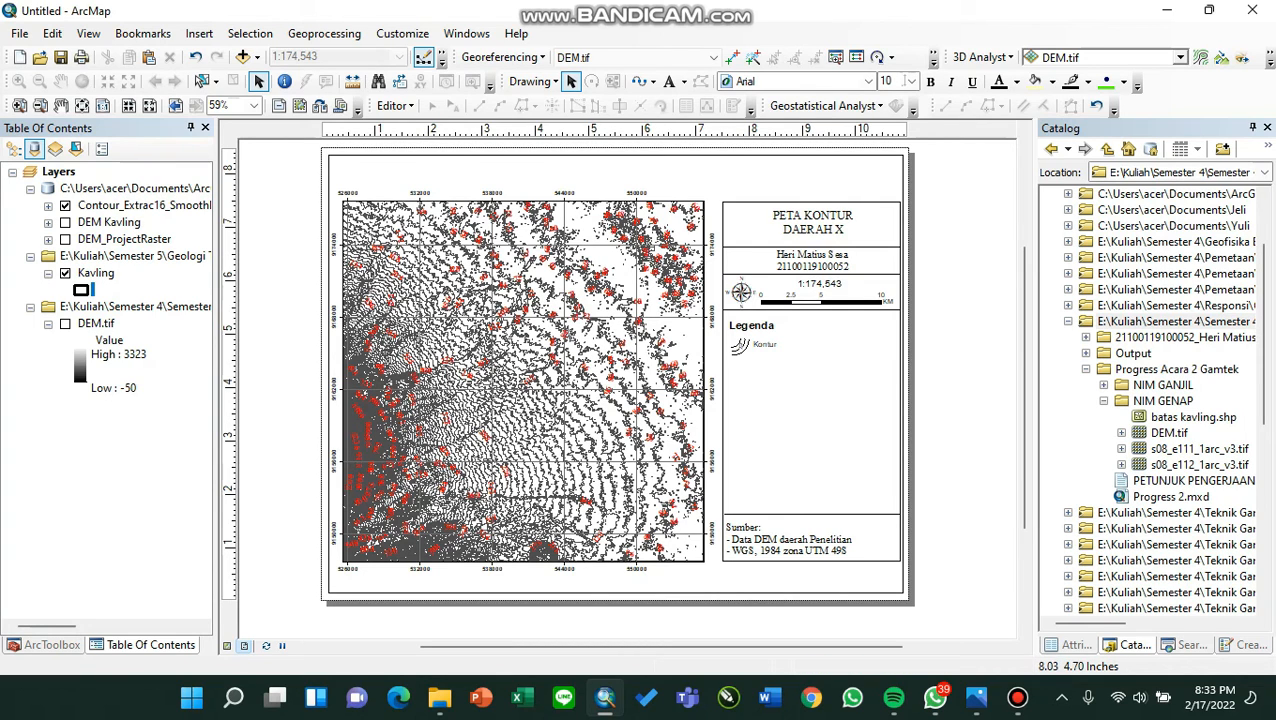
{"action": "scroll", "coordinate": [756, 344], "scroll_direction": "up", "scroll_amount": 2}
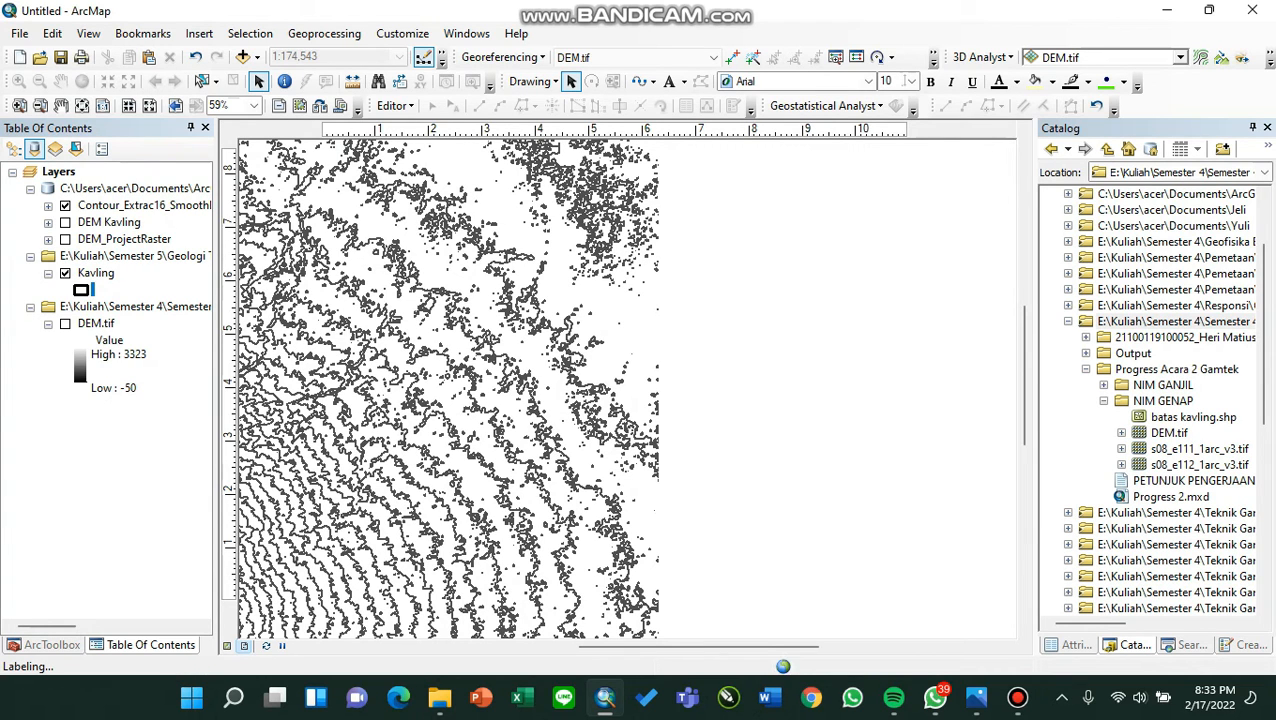
{"action": "scroll", "coordinate": [685, 360], "scroll_direction": "up", "scroll_amount": 2}
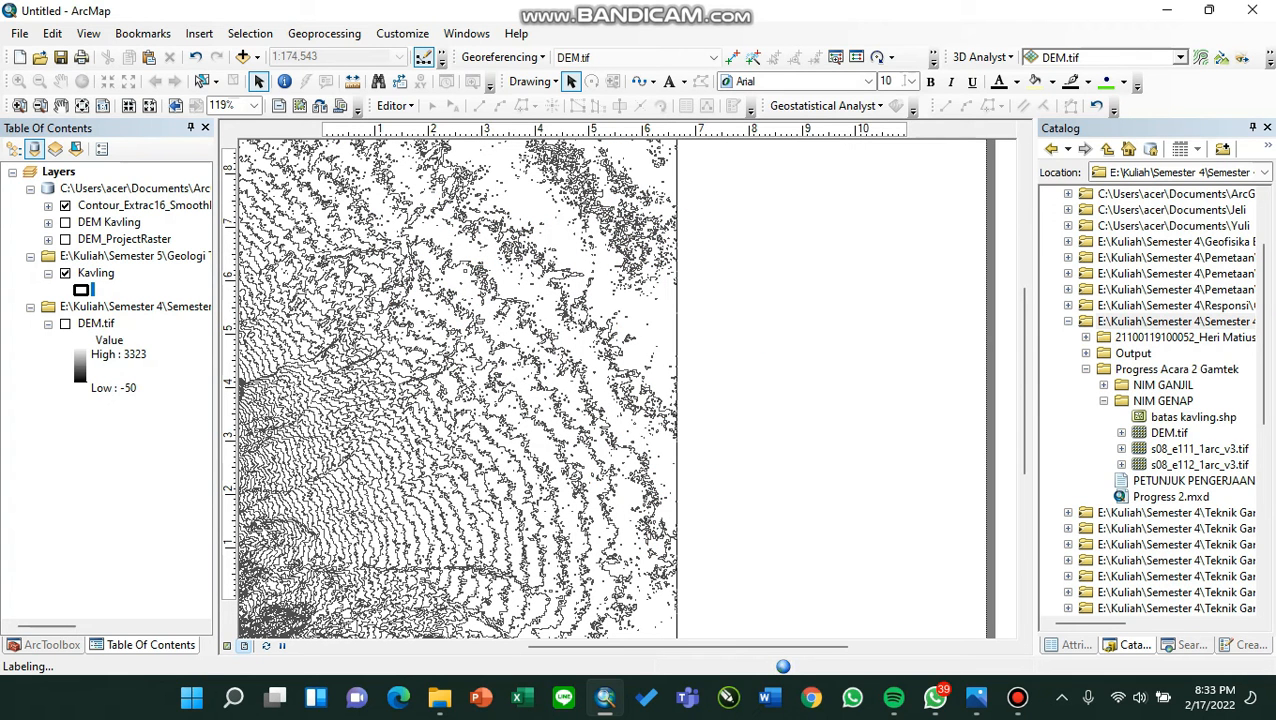
{"action": "scroll", "coordinate": [625, 374], "scroll_direction": "down", "scroll_amount": 2}
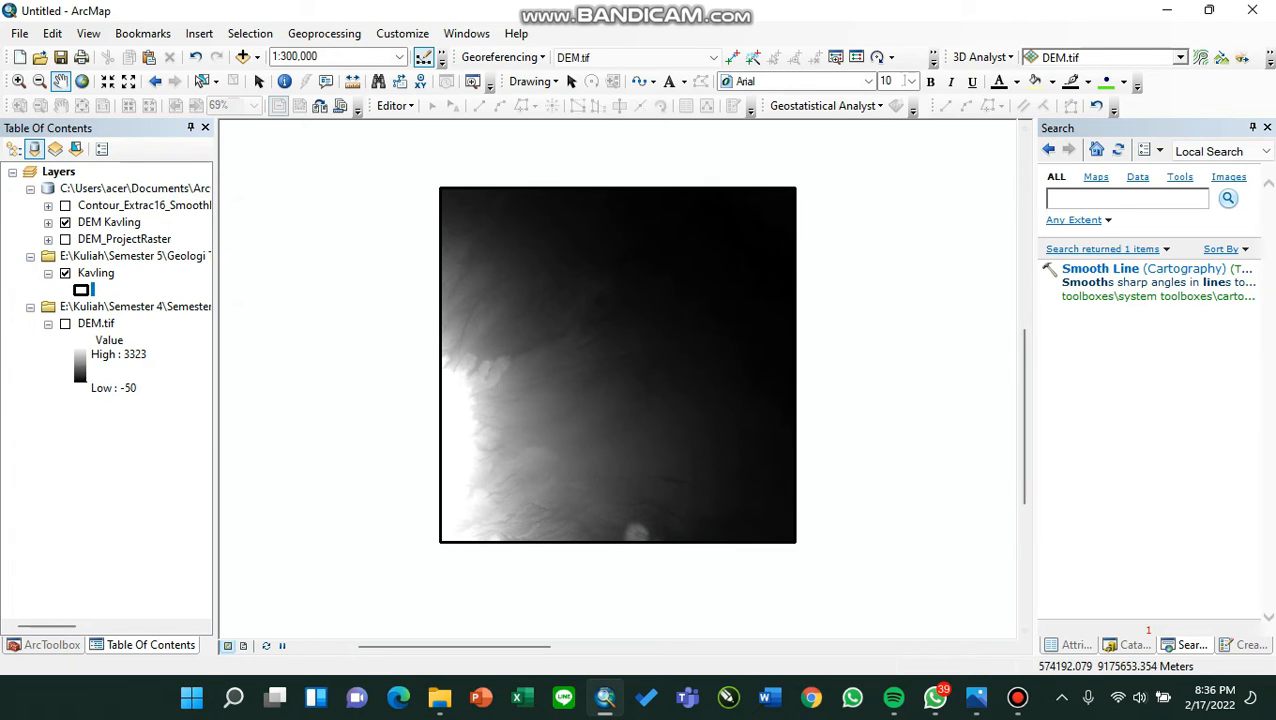
Look through the Surface toolset of the Spatial Analyst Tools for the Slope tool.
{"action": "left_click", "coordinate": [1113, 198]}
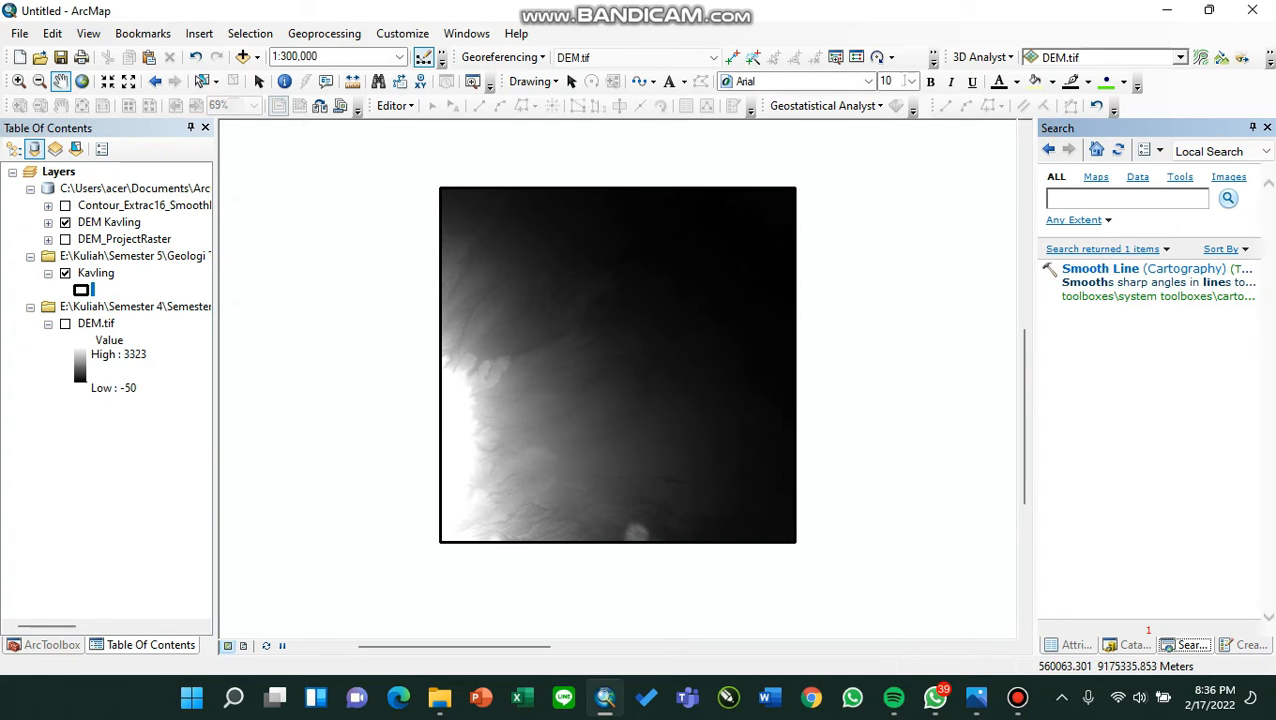
{"action": "left_click", "coordinate": [45, 644]}
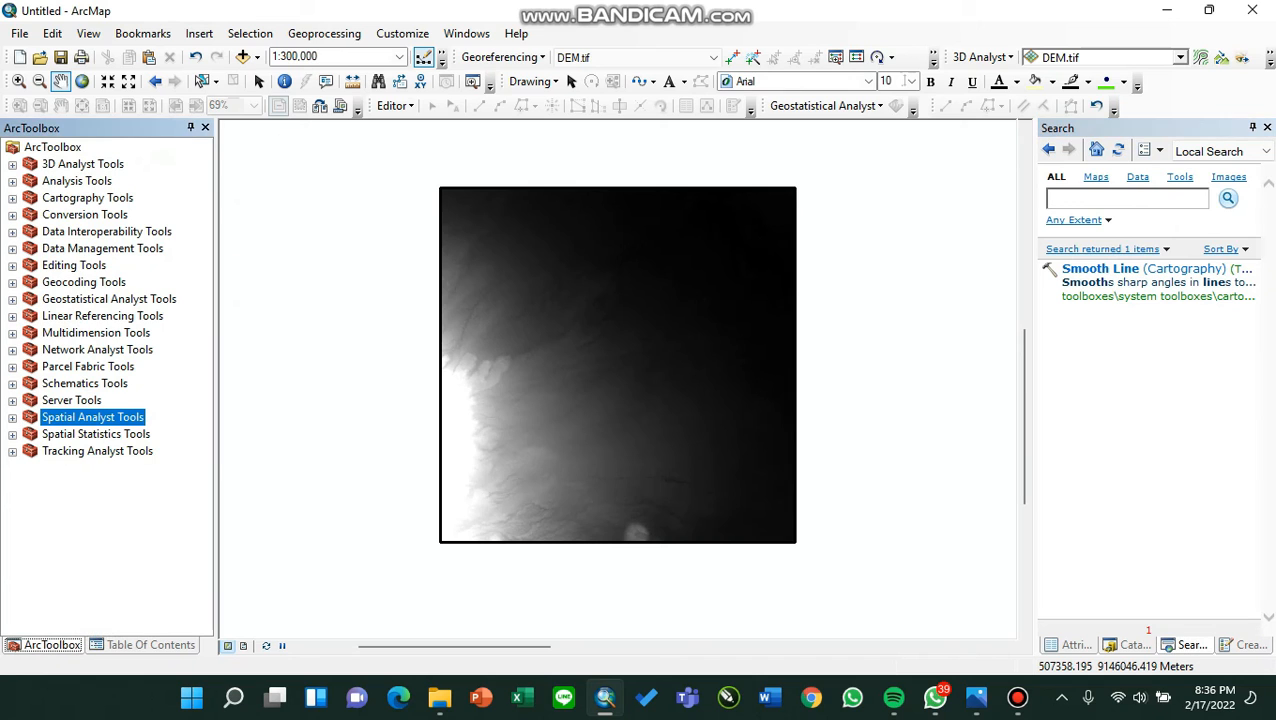
{"action": "left_click", "coordinate": [12, 418]}
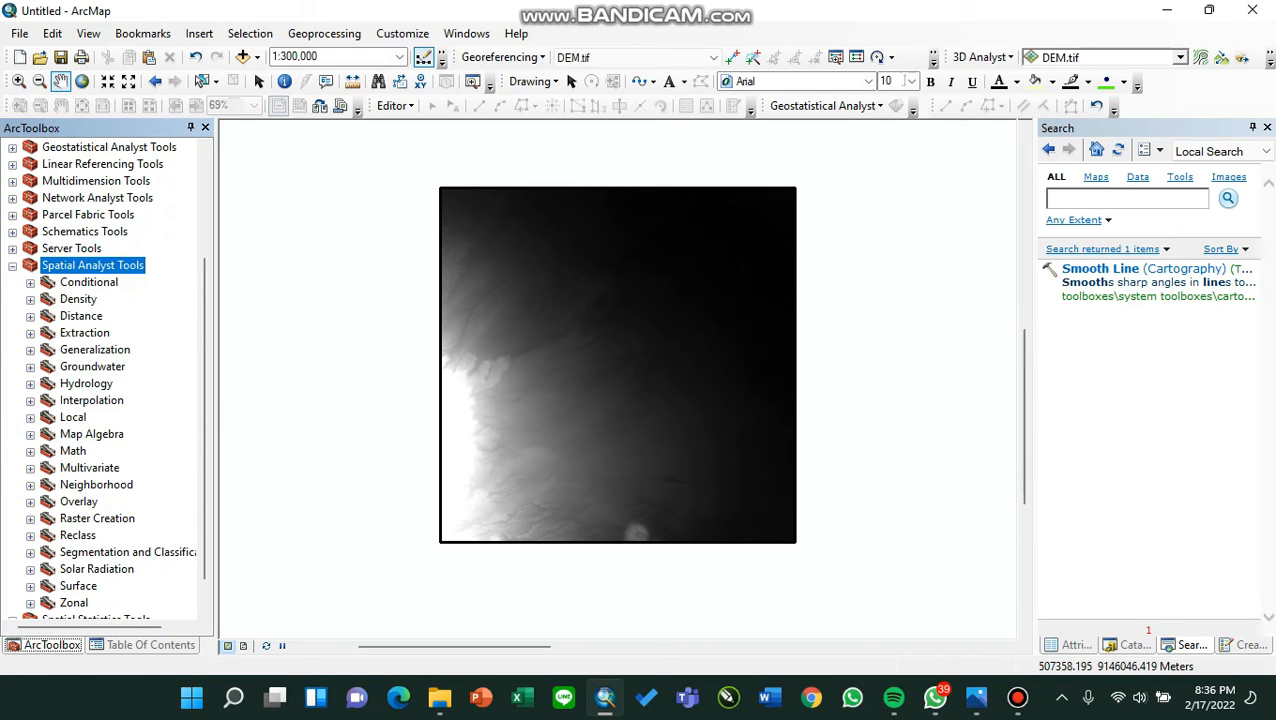
{"action": "scroll", "coordinate": [104, 400], "scroll_direction": "down", "scroll_amount": 1}
{"action": "left_click", "coordinate": [30, 552]}
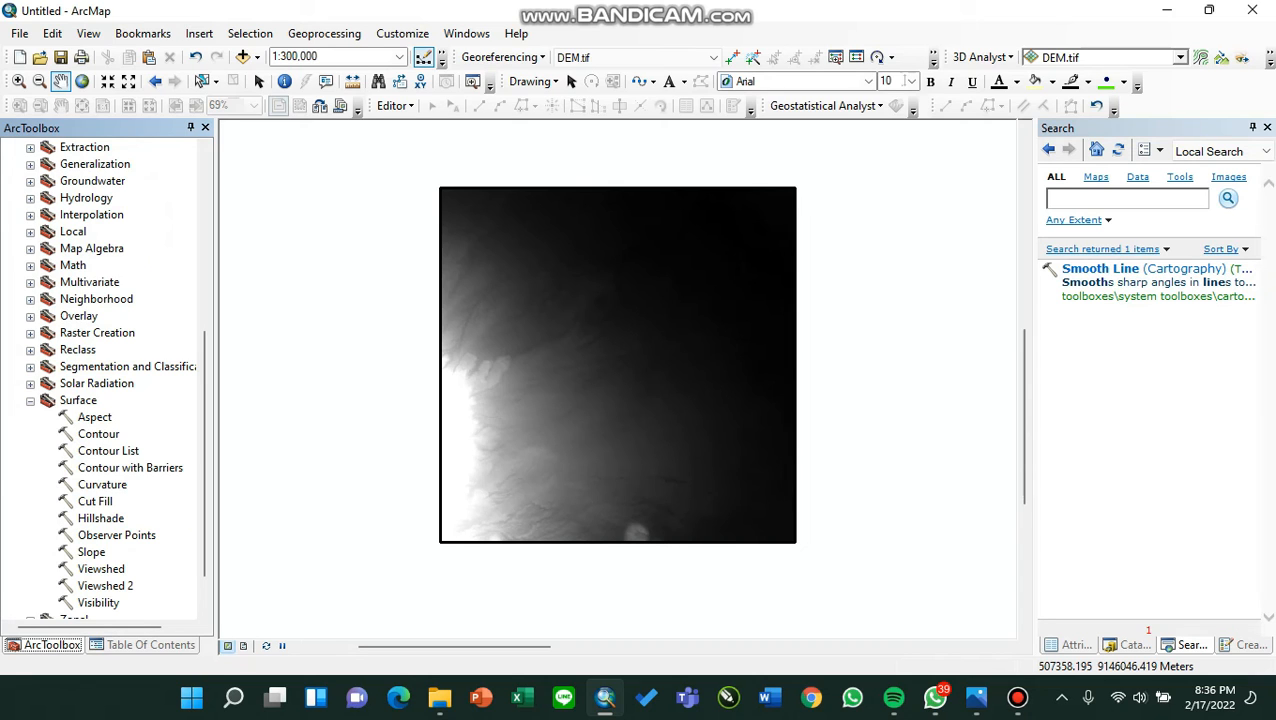
{"action": "left_click", "coordinate": [30, 401]}
{"action": "left_click", "coordinate": [12, 232]}
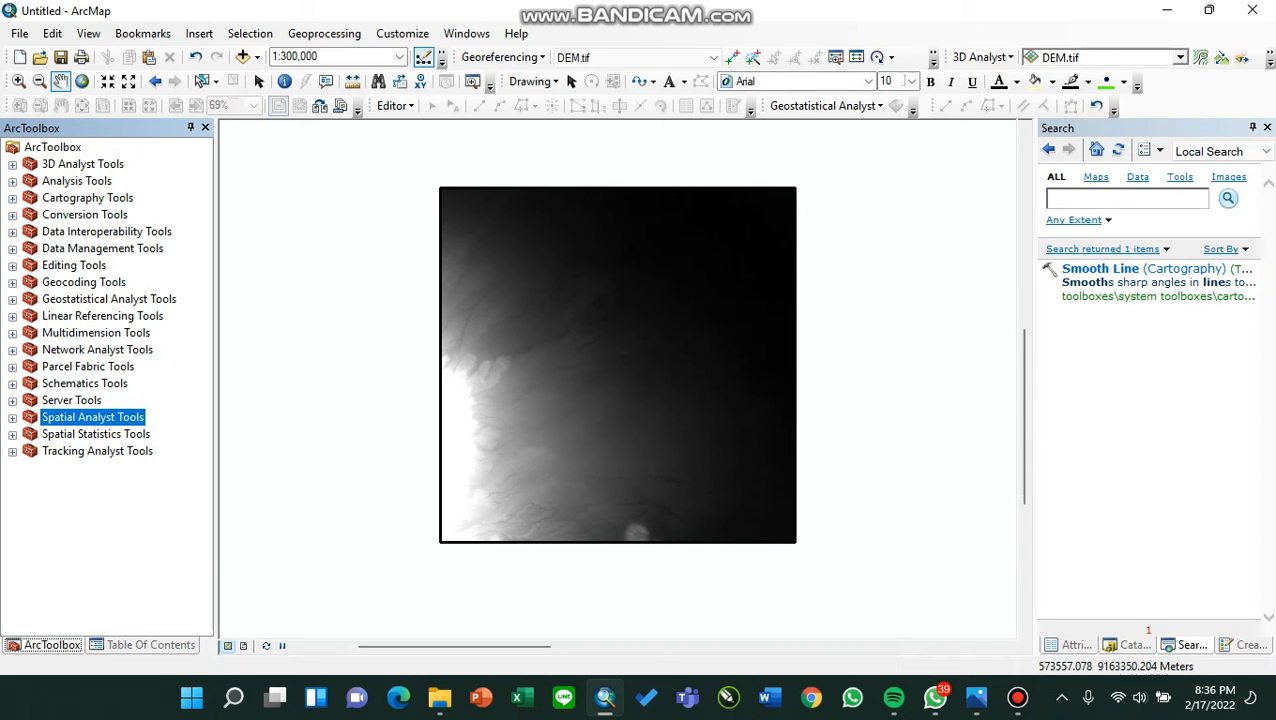
Search the tools for "slope" and open the Spatial Analyst version of the Slope tool.
{"action": "left_click", "coordinate": [1122, 198]}
{"action": "type", "text": "slope"}
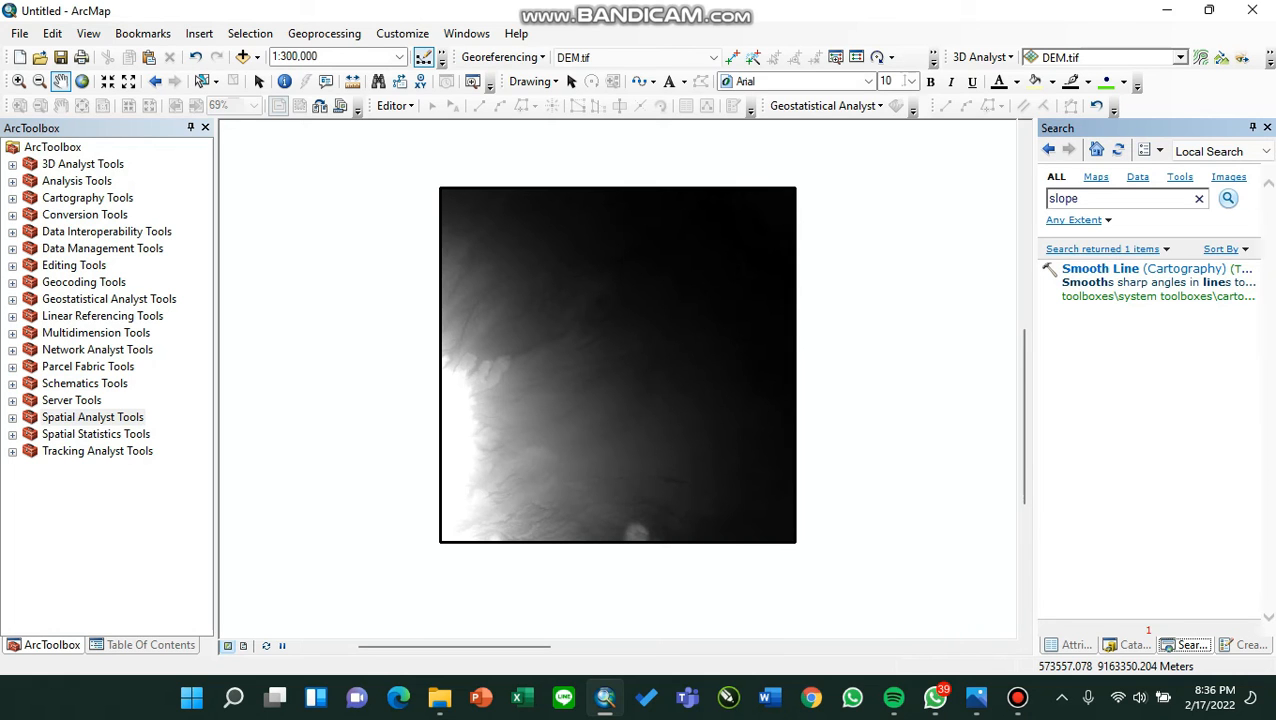
{"action": "key", "text": "Return"}
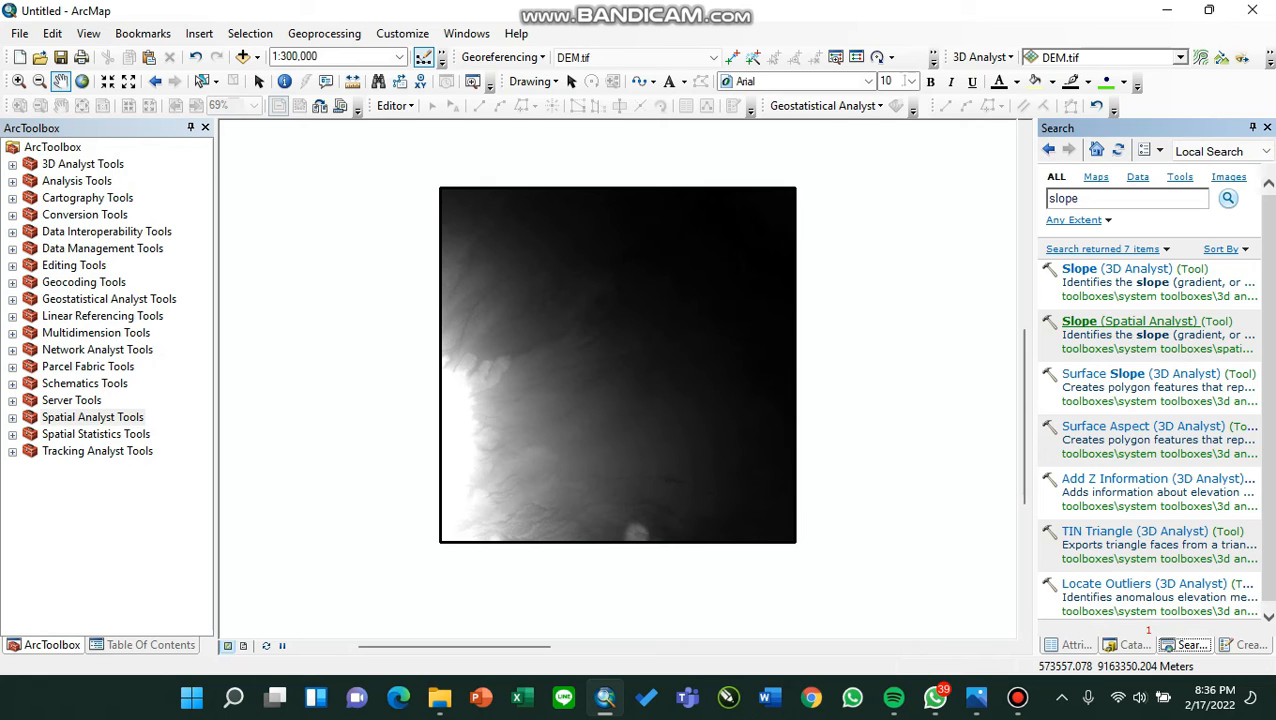
{"action": "left_click", "coordinate": [1128, 321]}
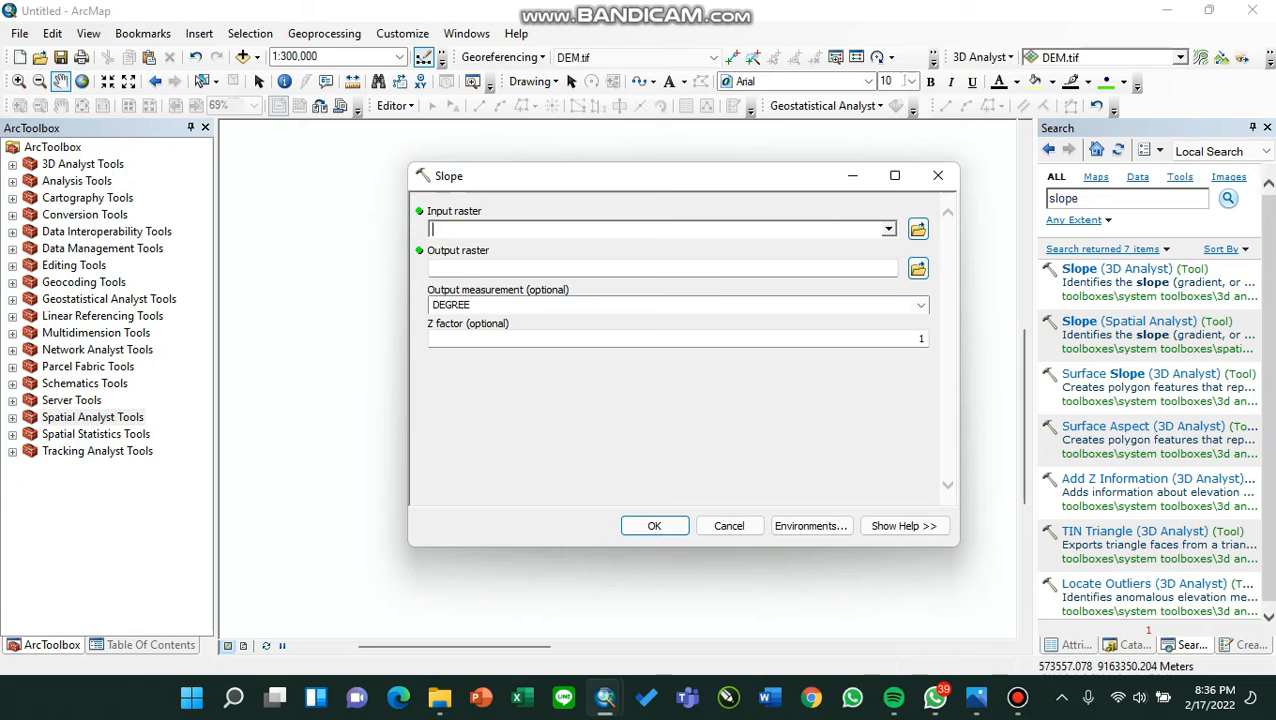
Run Slope on the DEM Kavling raster with the default output location and the output measurement PERCENT_RISE.
{"action": "left_click", "coordinate": [888, 229]}
{"action": "left_click", "coordinate": [500, 248]}
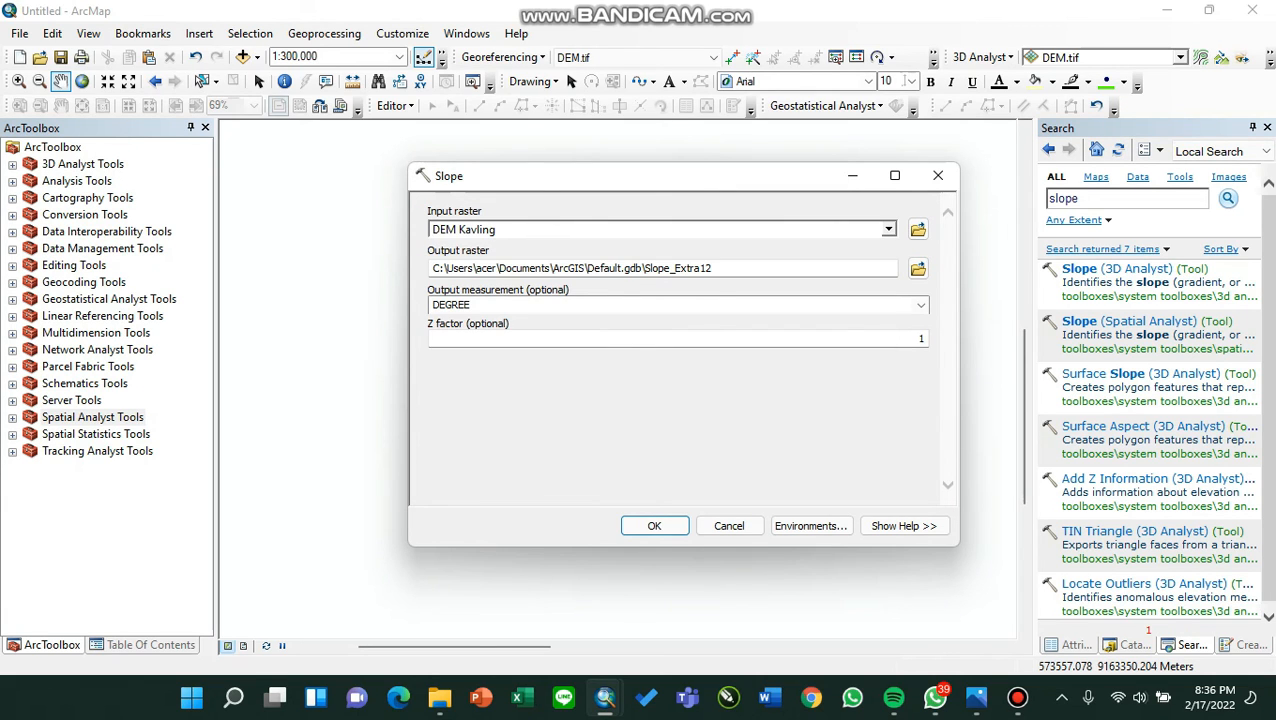
{"action": "left_click", "coordinate": [917, 268]}
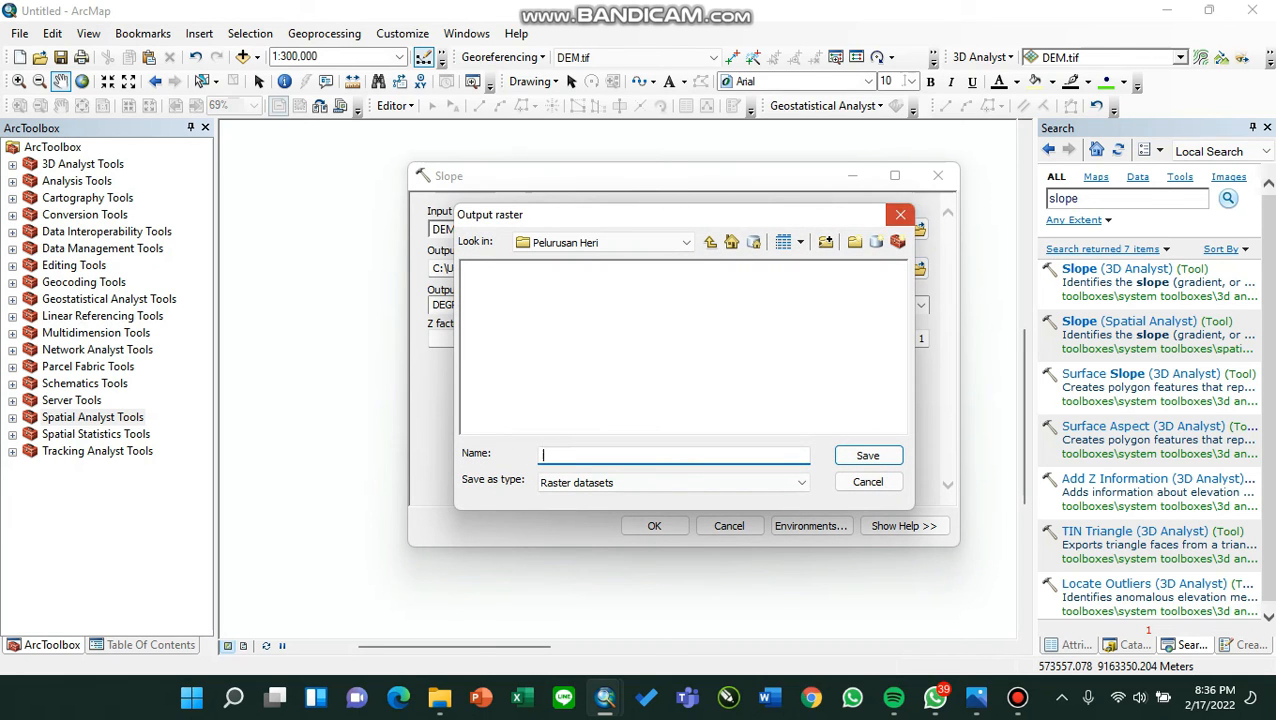
{"action": "left_click", "coordinate": [900, 215]}
{"action": "left_click", "coordinate": [920, 305]}
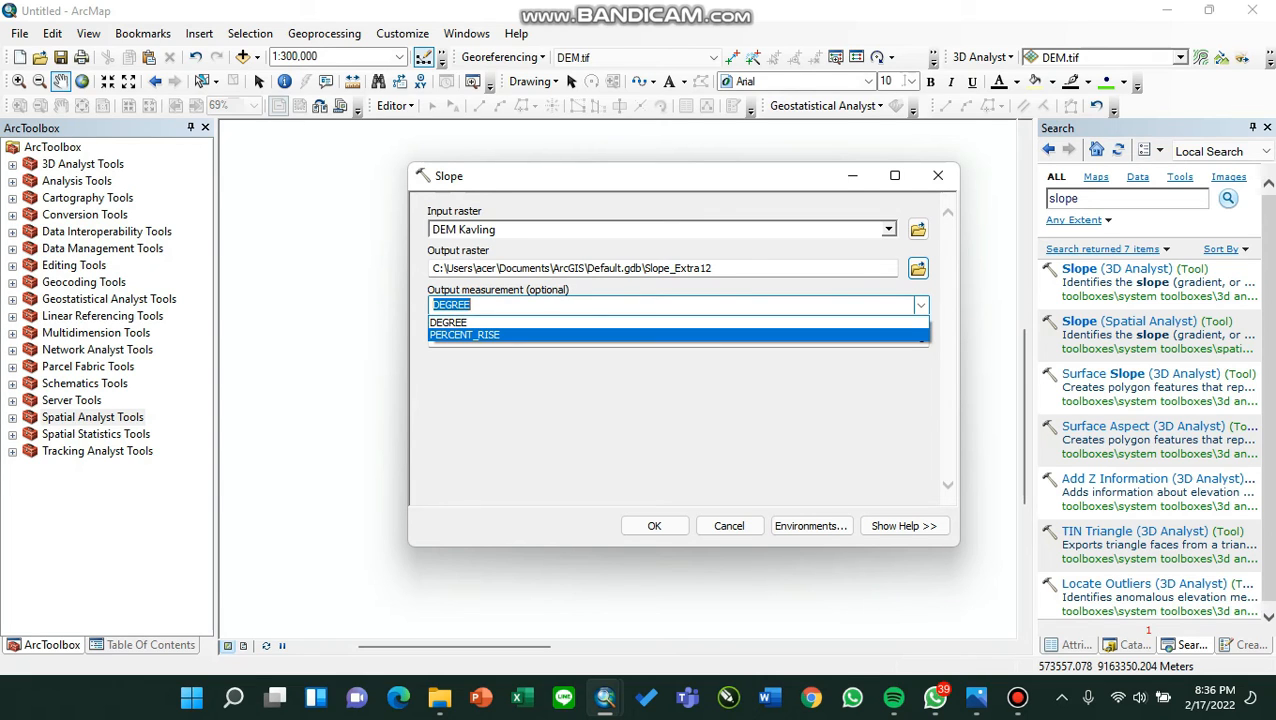
{"action": "left_click", "coordinate": [465, 335]}
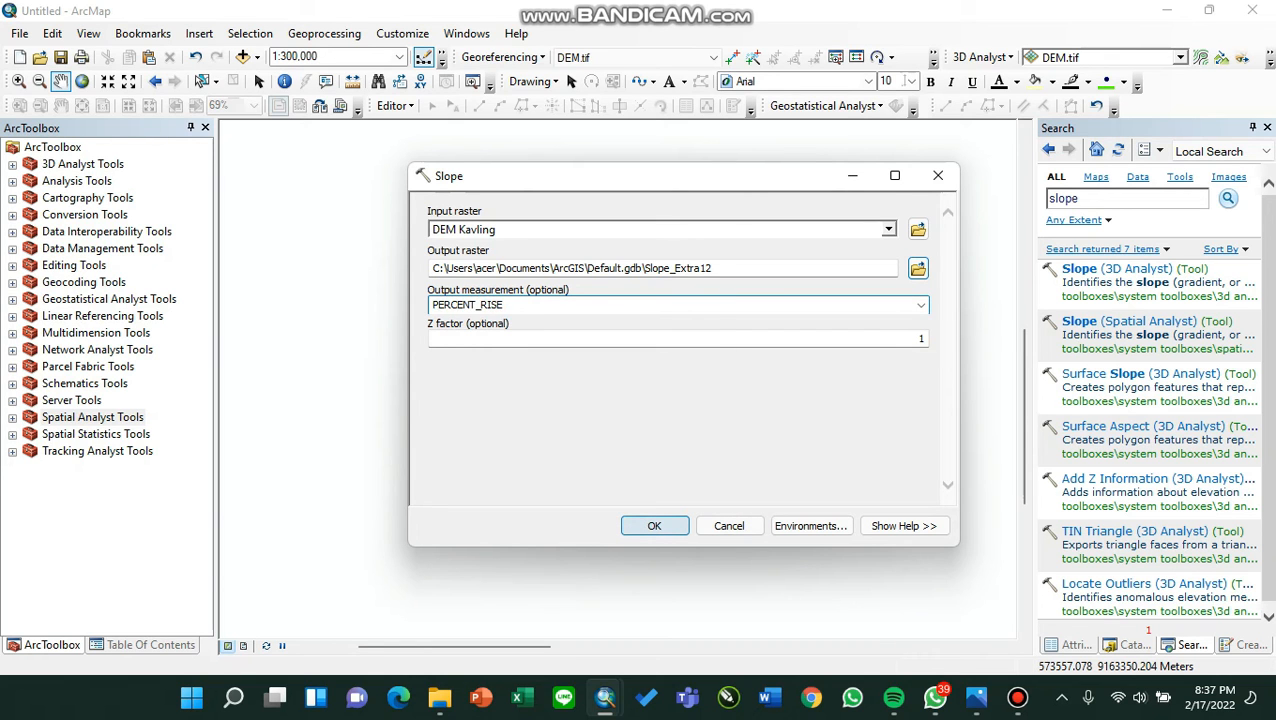
{"action": "left_click", "coordinate": [654, 525]}
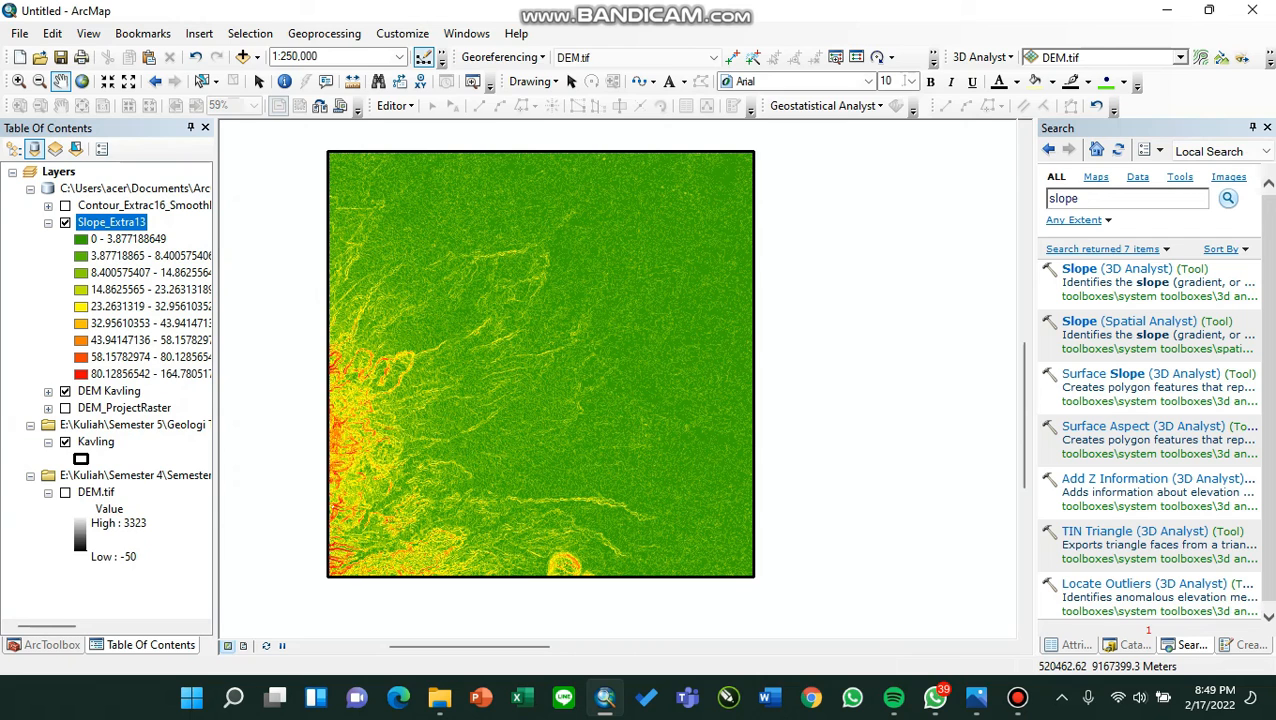
Set the classified symbology of the Slope_Extra13 layer to 7 classes.
{"action": "right_click", "coordinate": [128, 223]}
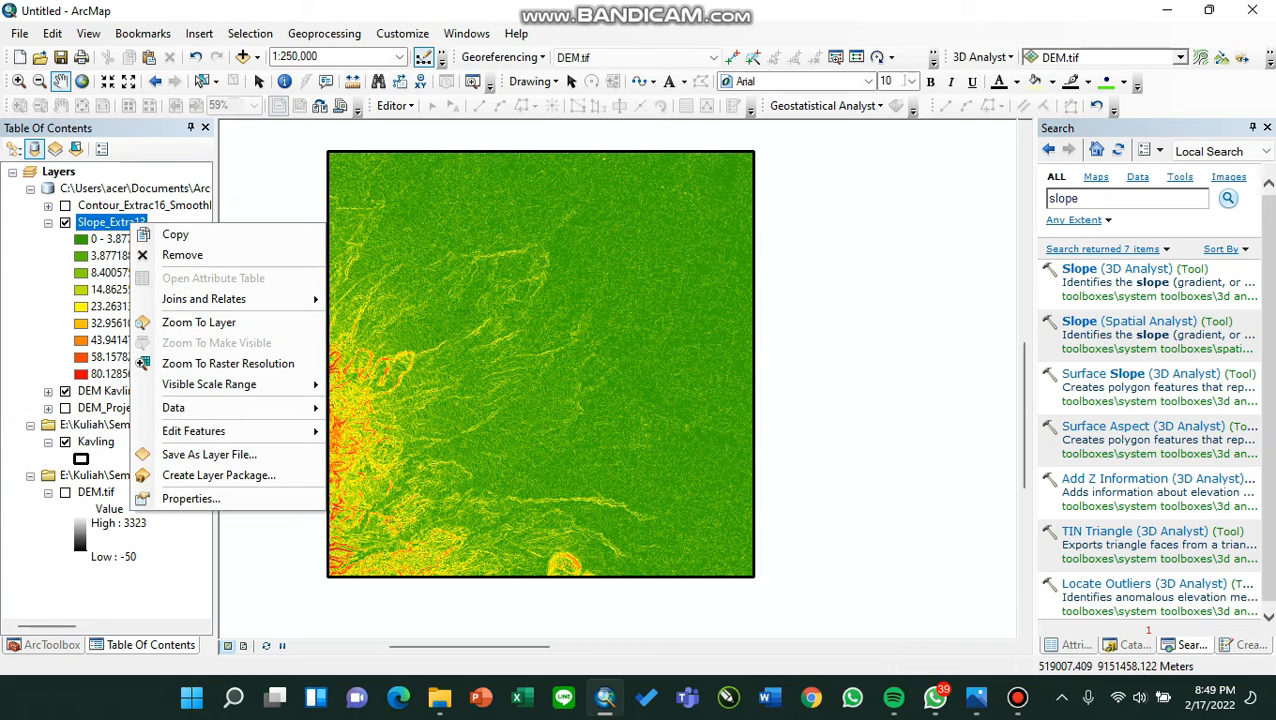
{"action": "left_click", "coordinate": [190, 498]}
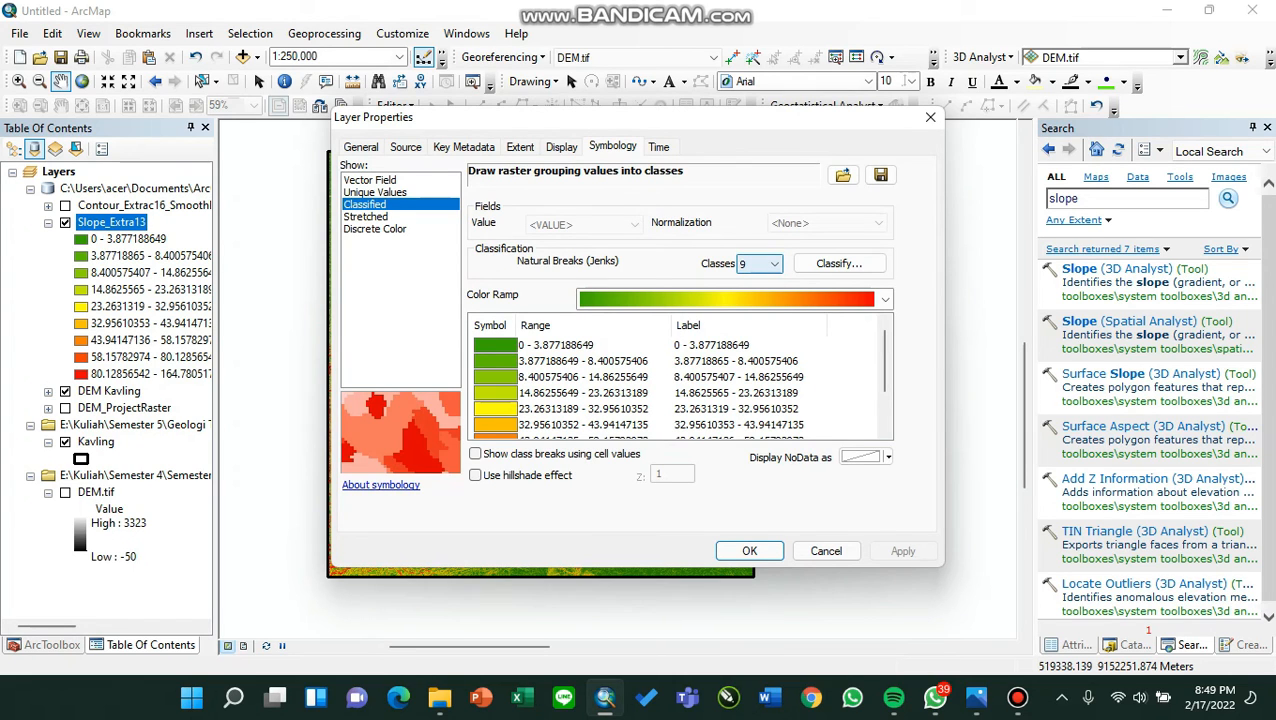
{"action": "left_click", "coordinate": [762, 264]}
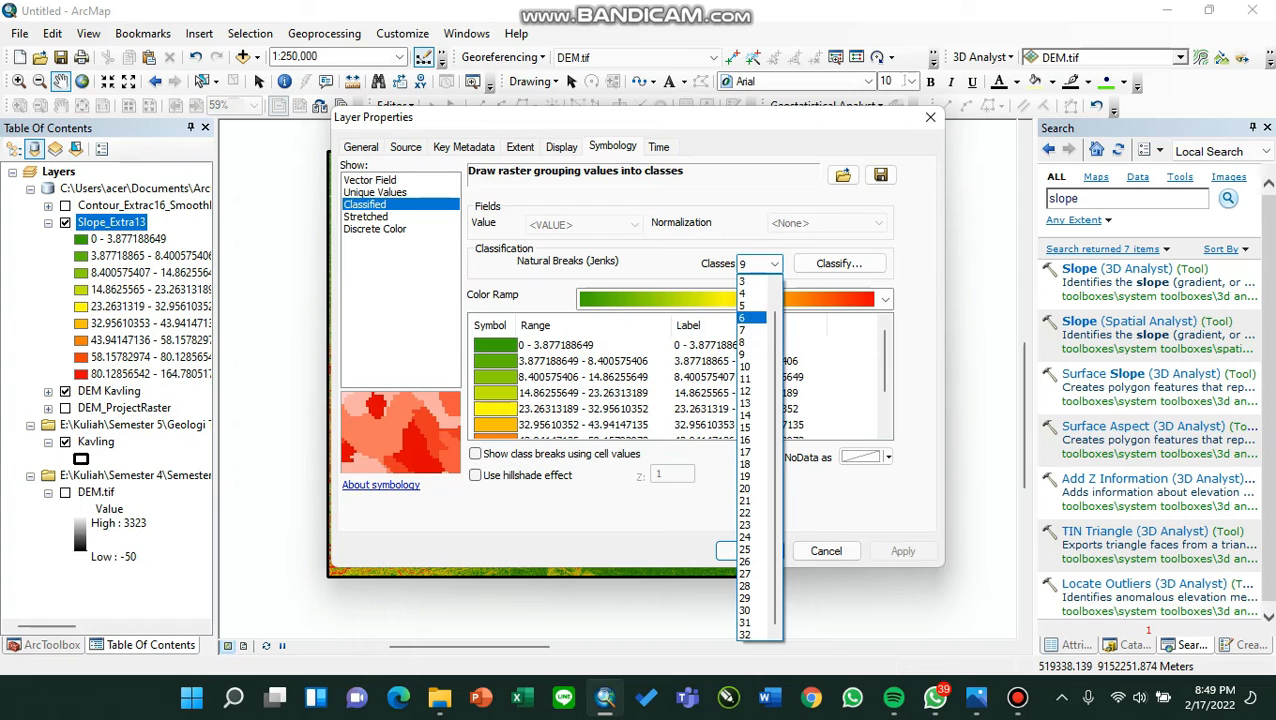
{"action": "left_click", "coordinate": [752, 329]}
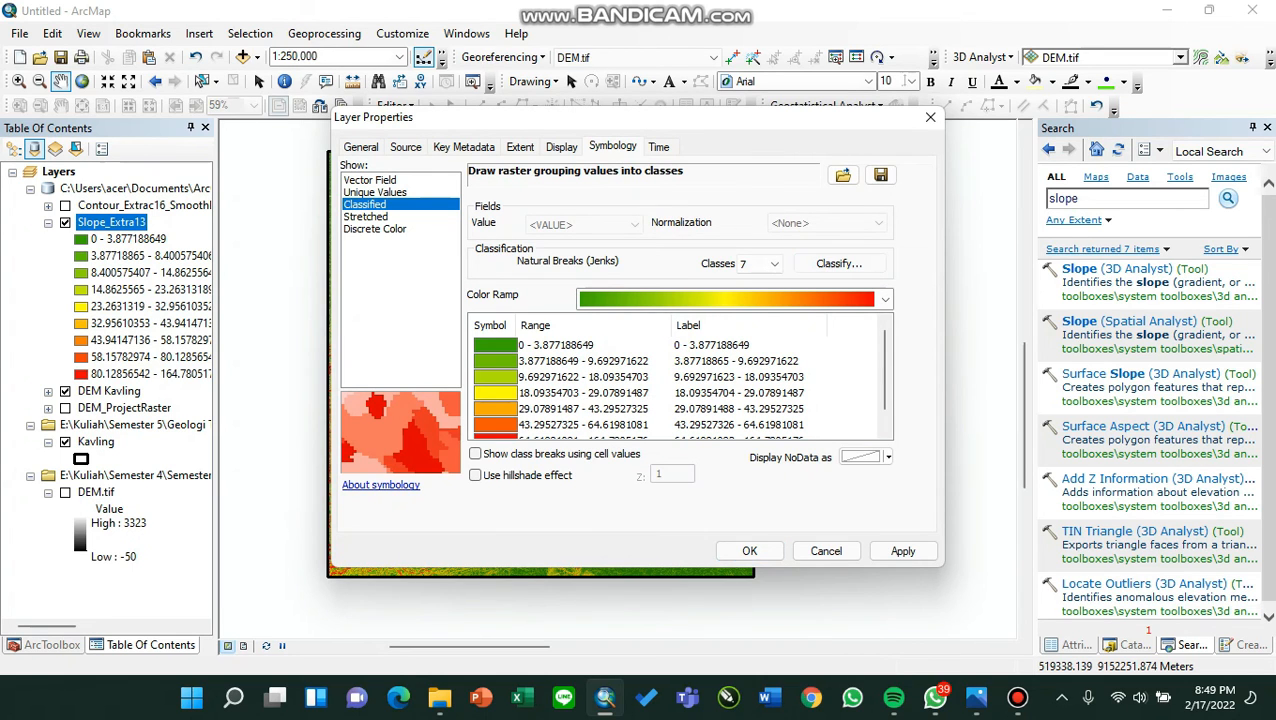
Switch the slope layer's classification method to Manual and set the first break value to 2.
{"action": "left_click", "coordinate": [839, 263]}
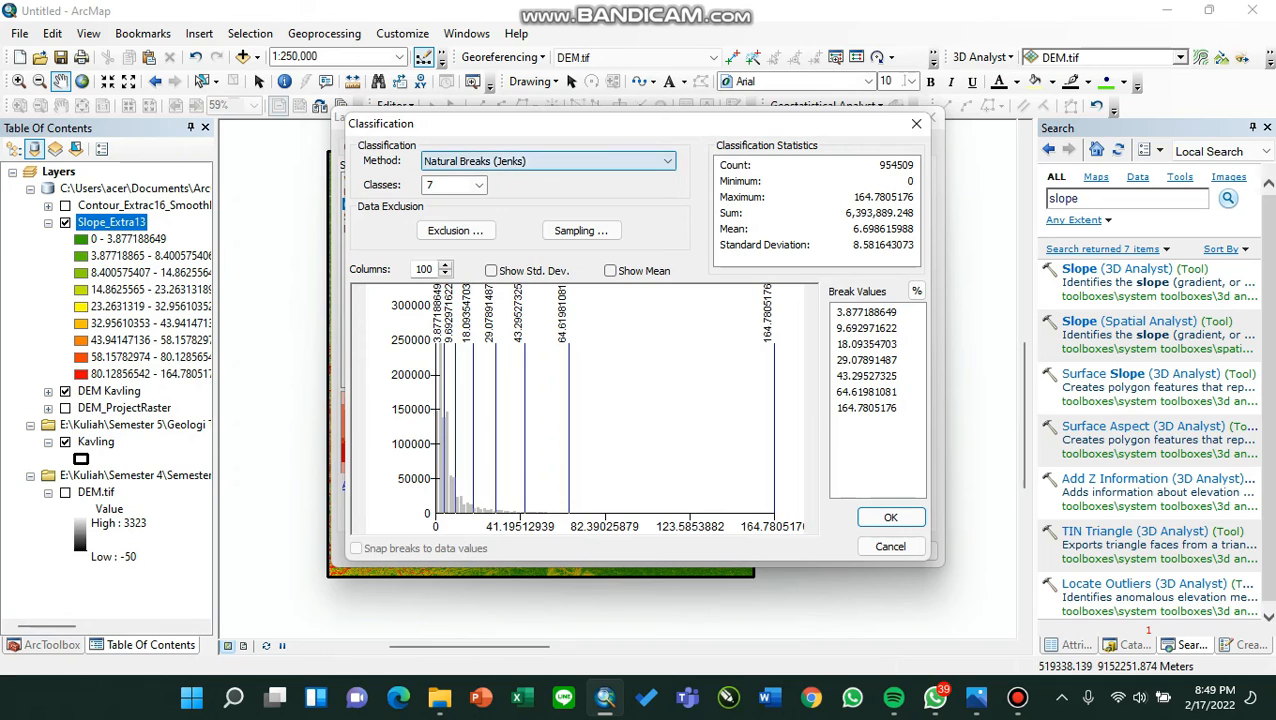
{"action": "left_click", "coordinate": [548, 161]}
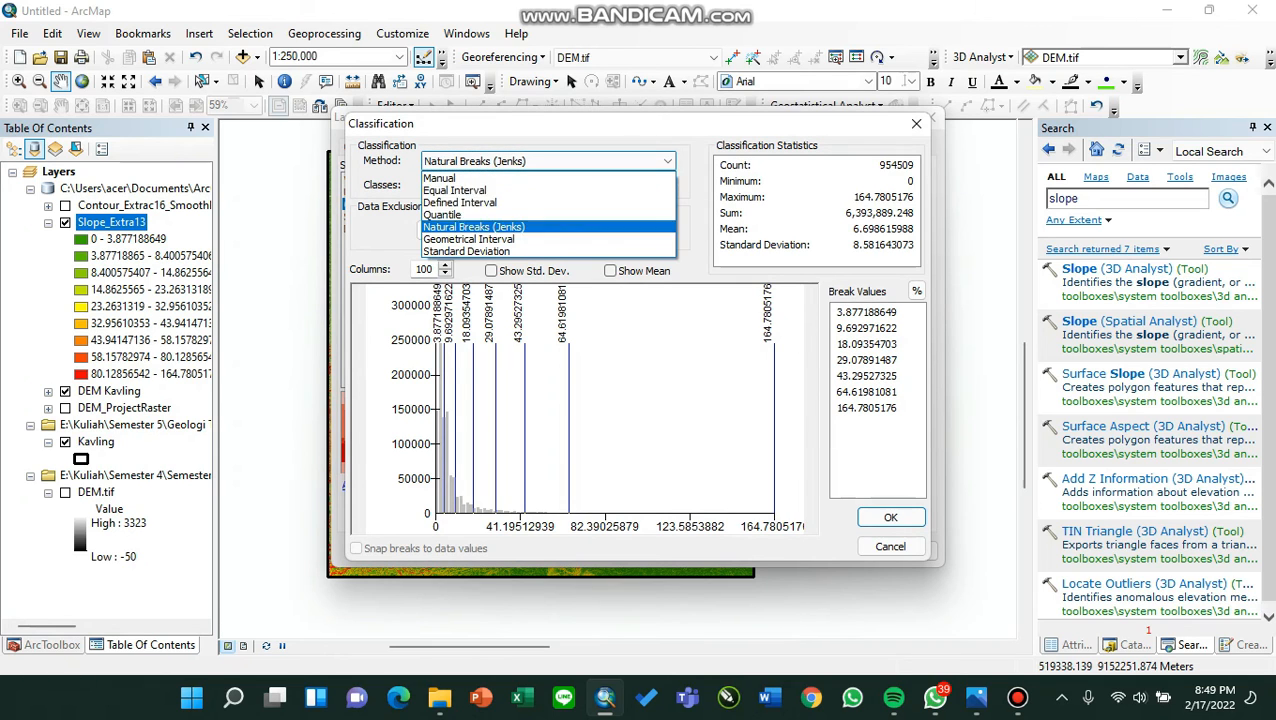
{"action": "left_click", "coordinate": [500, 176]}
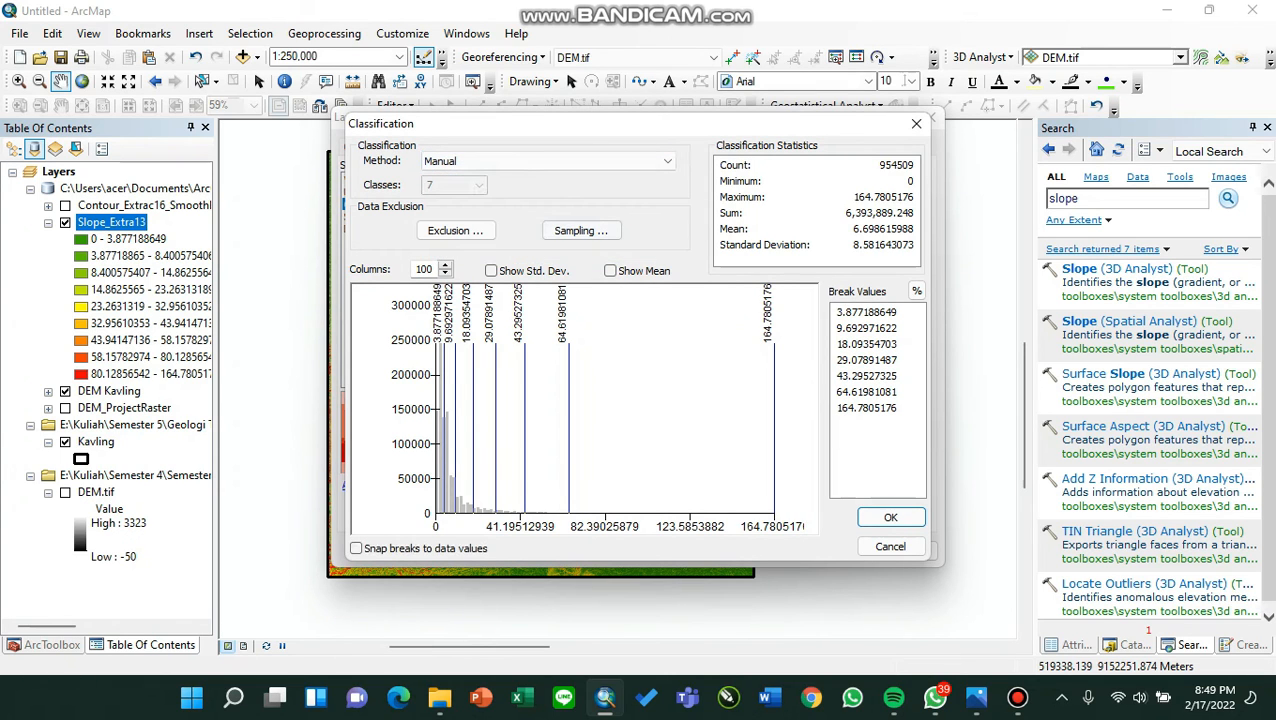
{"action": "left_click", "coordinate": [868, 312]}
{"action": "left_click", "coordinate": [868, 312]}
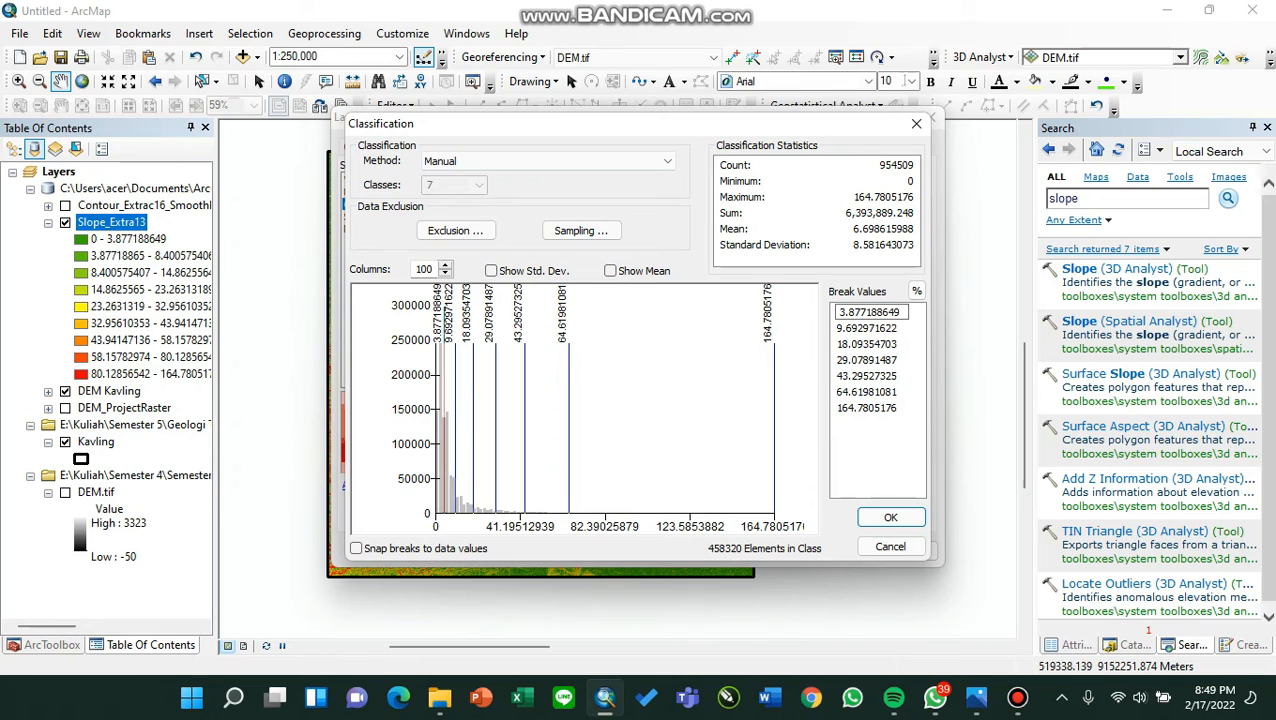
{"action": "double_click", "coordinate": [868, 312]}
{"action": "type", "text": "2"}
{"action": "key", "text": "Return"}
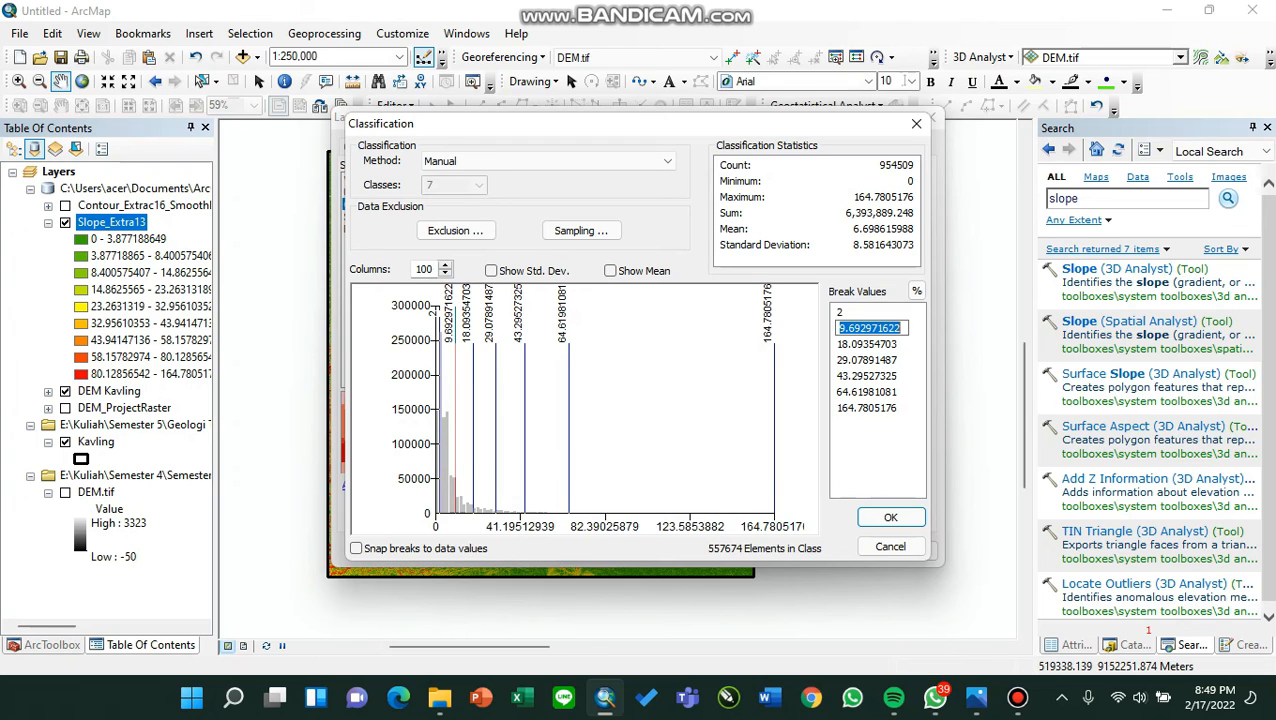
Set the second, third and fourth break values of the slope classification to 7, 15 and 30.
{"action": "type", "text": "7"}
{"action": "key", "text": "Return"}
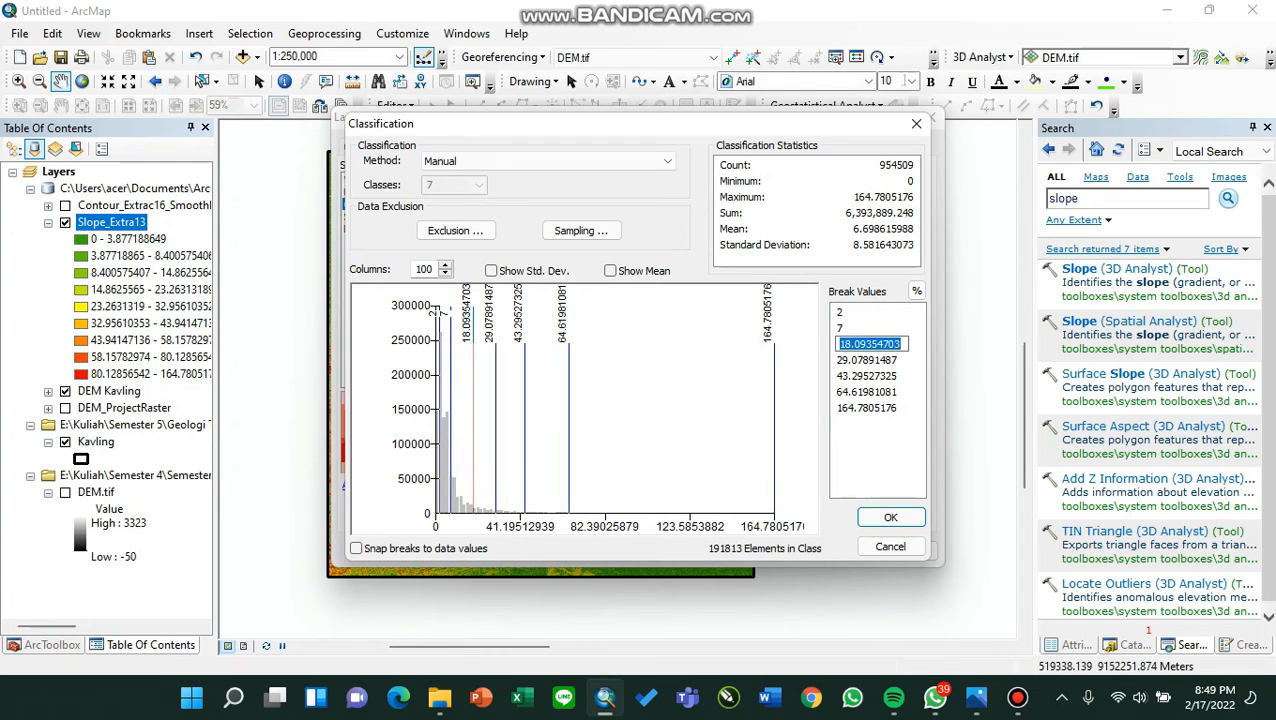
{"action": "type", "text": "15"}
{"action": "key", "text": "Return"}
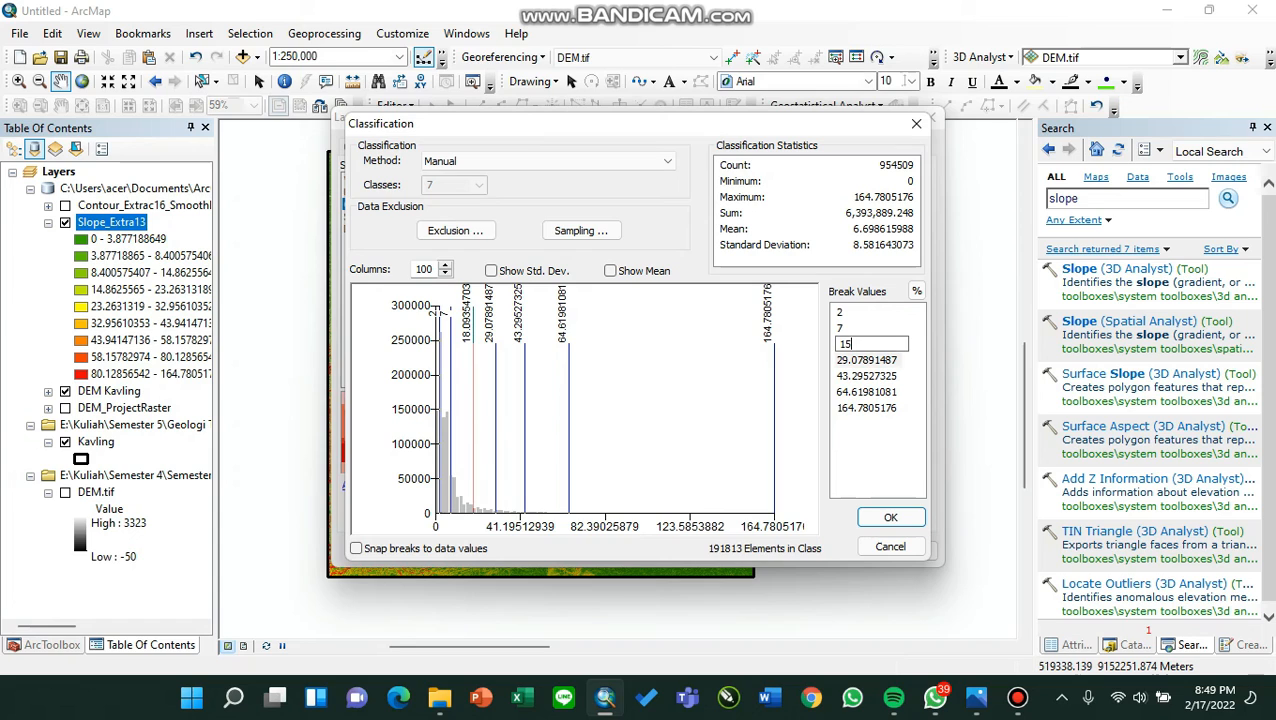
{"action": "type", "text": "30"}
{"action": "key", "text": "Return"}
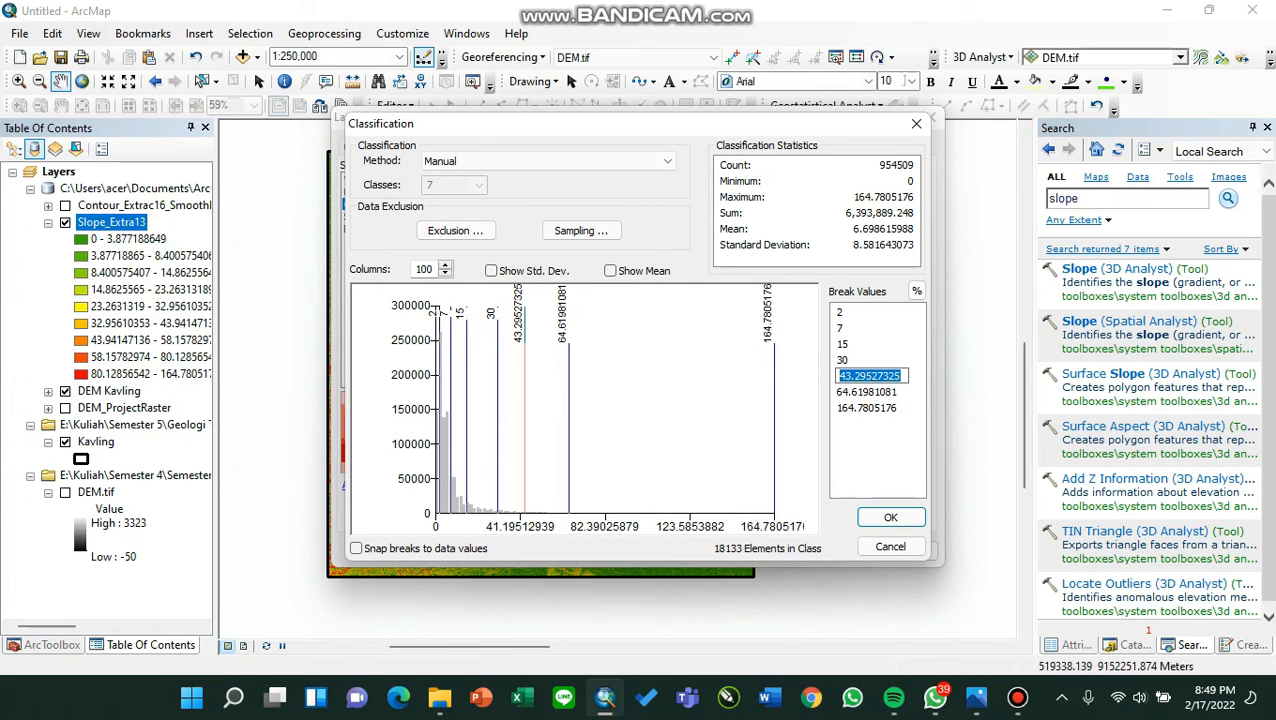
Set the fifth and sixth break values of the slope classification to 70 and 140.
{"action": "type", "text": "70"}
{"action": "key", "text": "Return"}
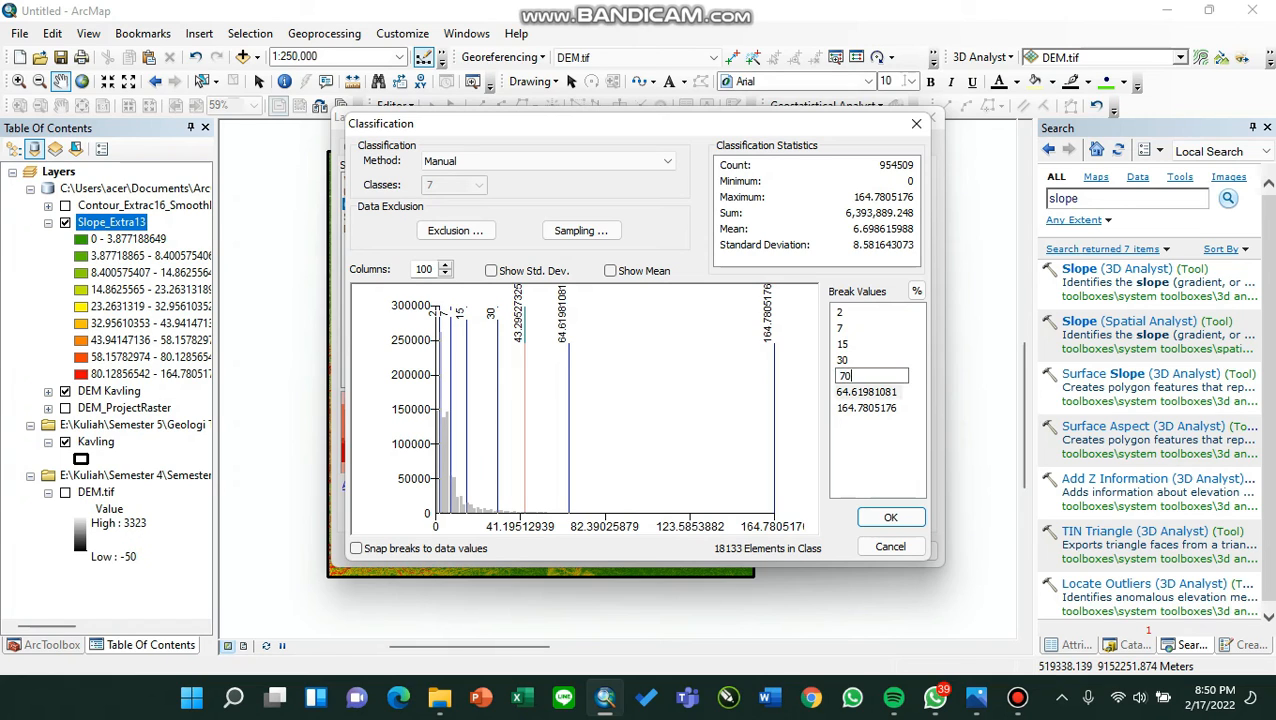
{"action": "key", "text": "Up"}
{"action": "type", "text": "70"}
{"action": "key", "text": "Return"}
{"action": "type", "text": "140"}
{"action": "key", "text": "Return"}
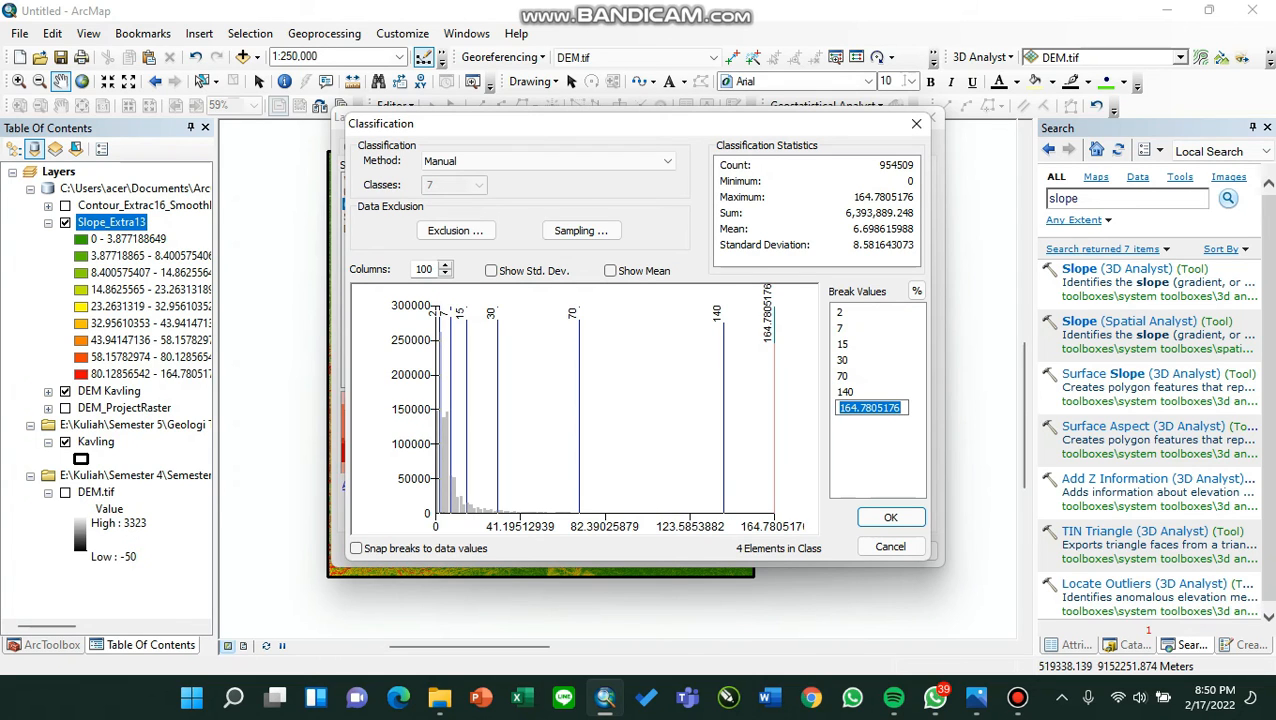
Enter >140 as the last break value and accept the manual classification.
{"action": "type", "text": ">145"}
{"action": "key", "text": "BackSpace"}
{"action": "type", "text": "0"}
{"action": "key", "text": "Return"}
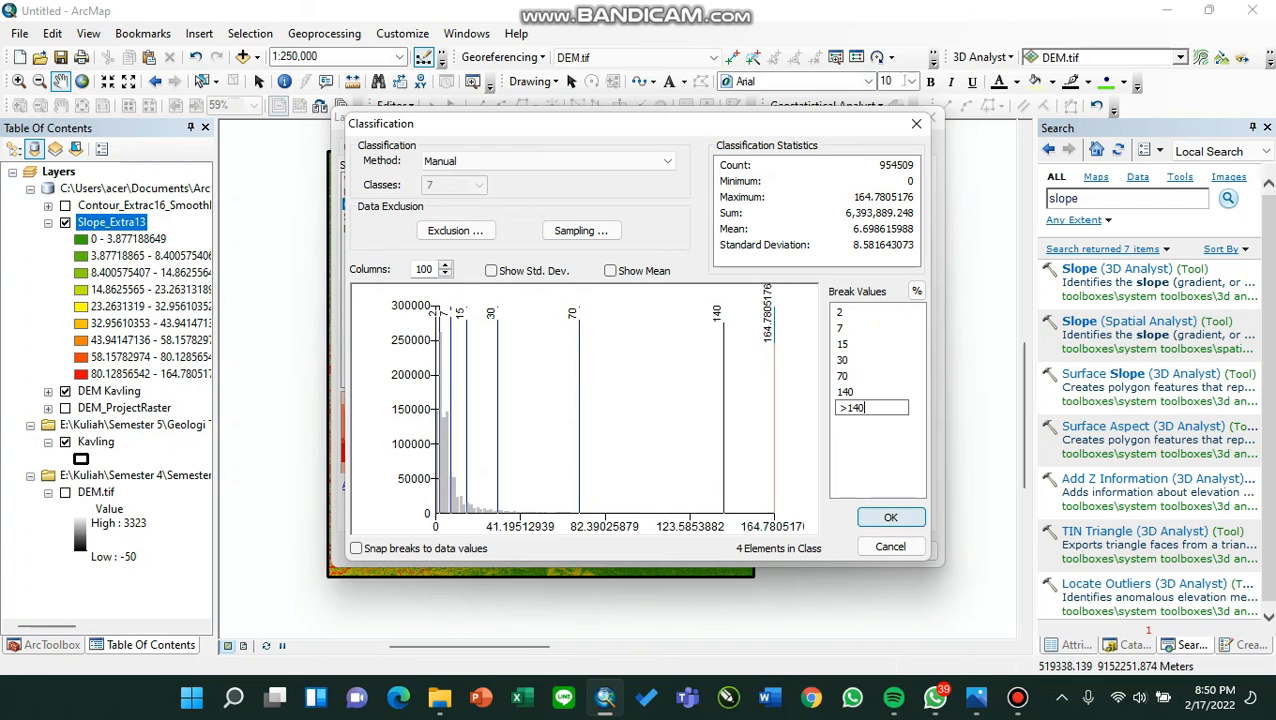
{"action": "left_click", "coordinate": [890, 517]}
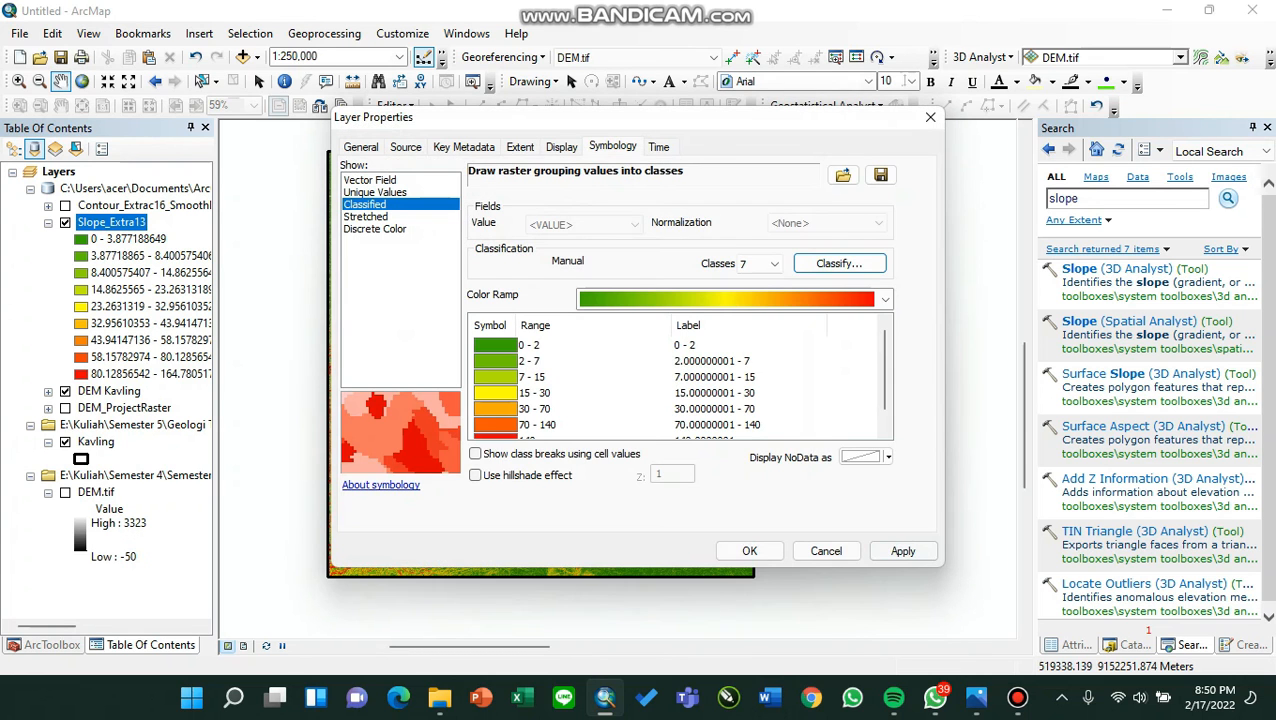
Switch to the Photos app to view the Zuidam (1983) slope classification table.
{"action": "left_click", "coordinate": [1017, 697]}
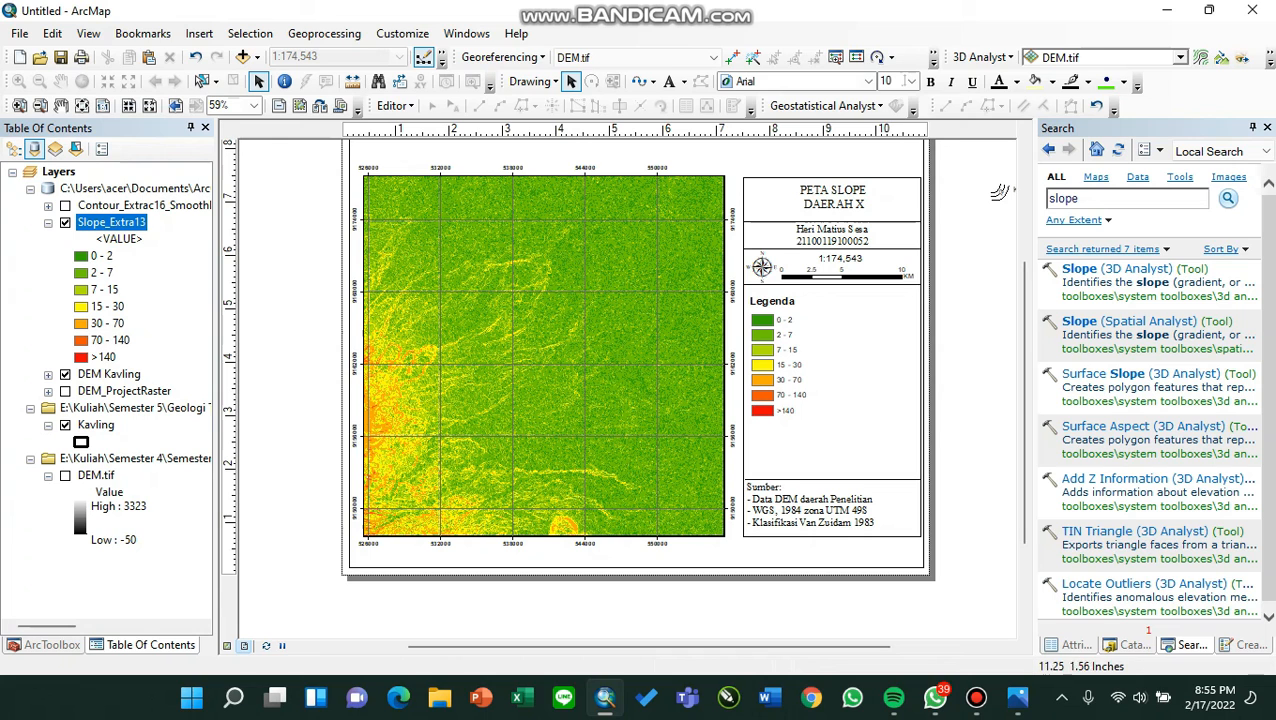
{"action": "left_click", "coordinate": [1017, 697]}
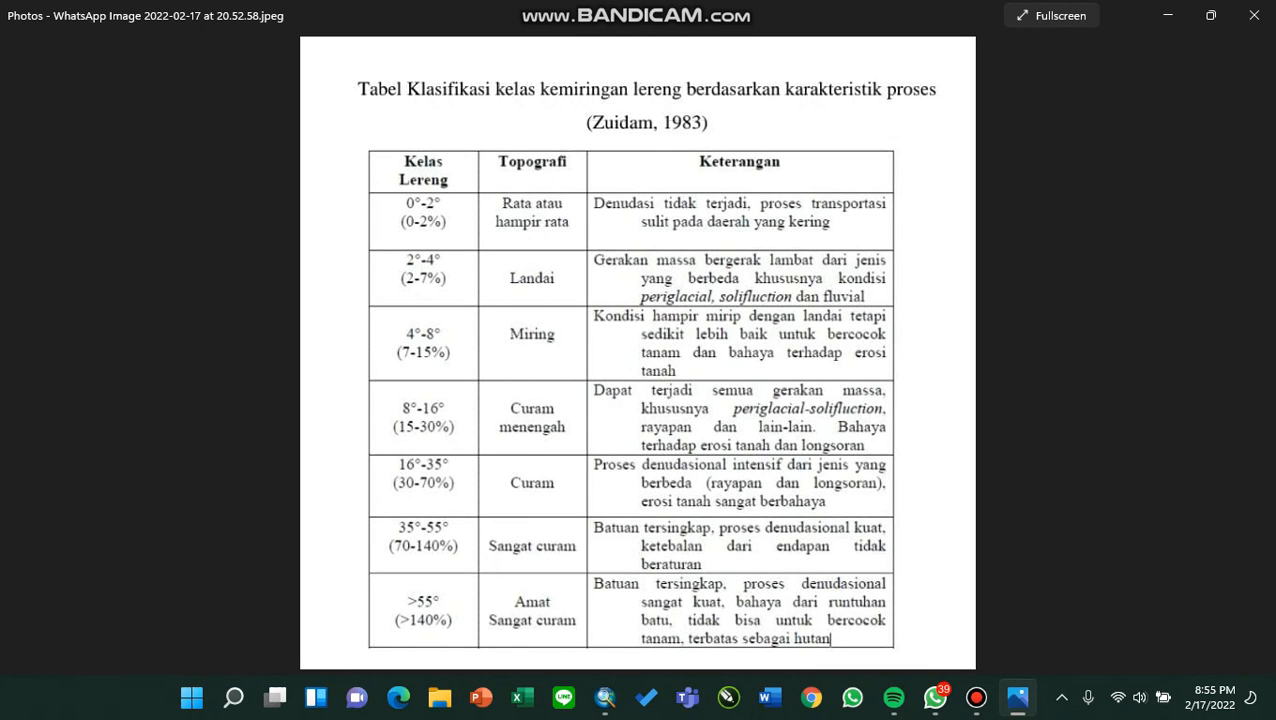